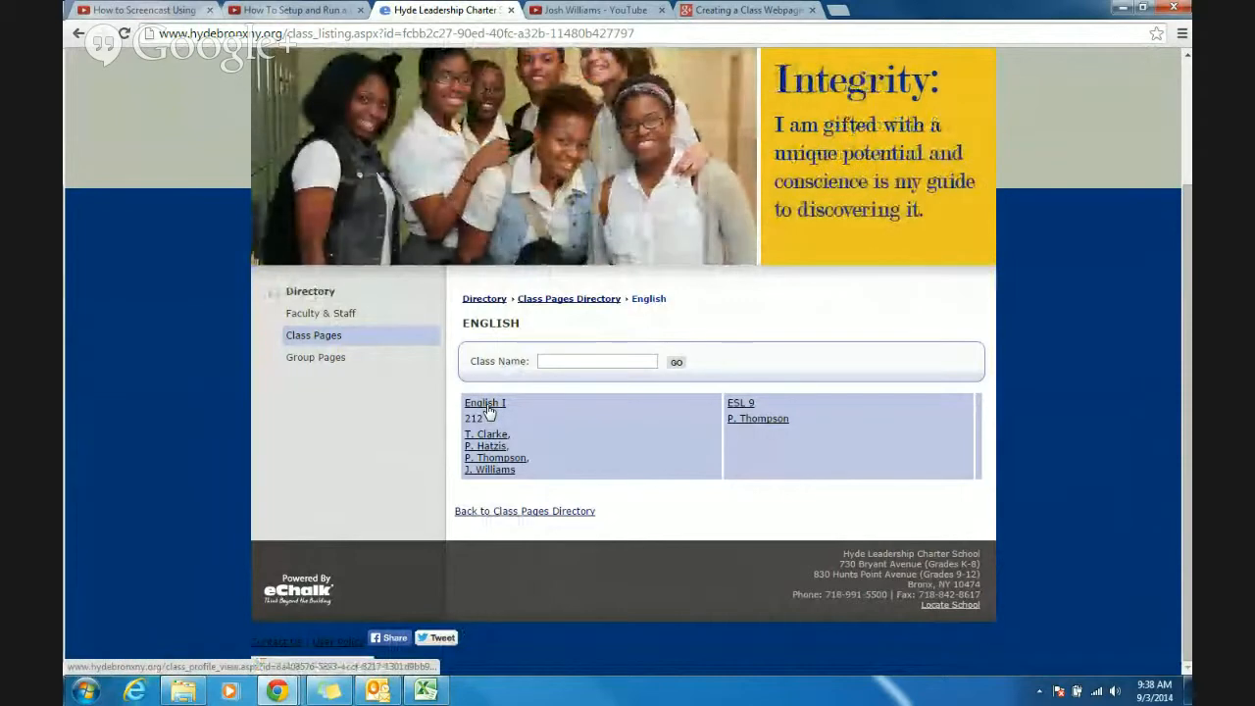
# - Open the English I class page and review its announcement, homework, and Romeo and Juliet links and themes
pyautogui.click(487, 406)
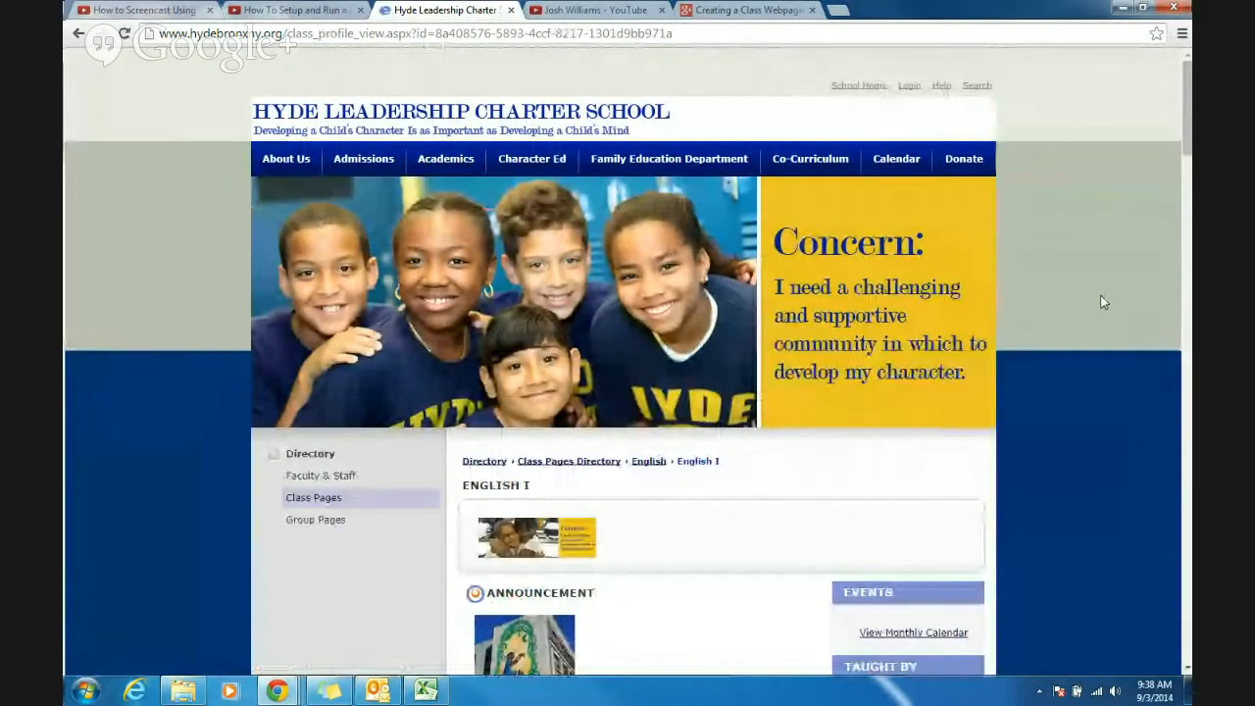
pyautogui.scroll(-3, 1103, 302)
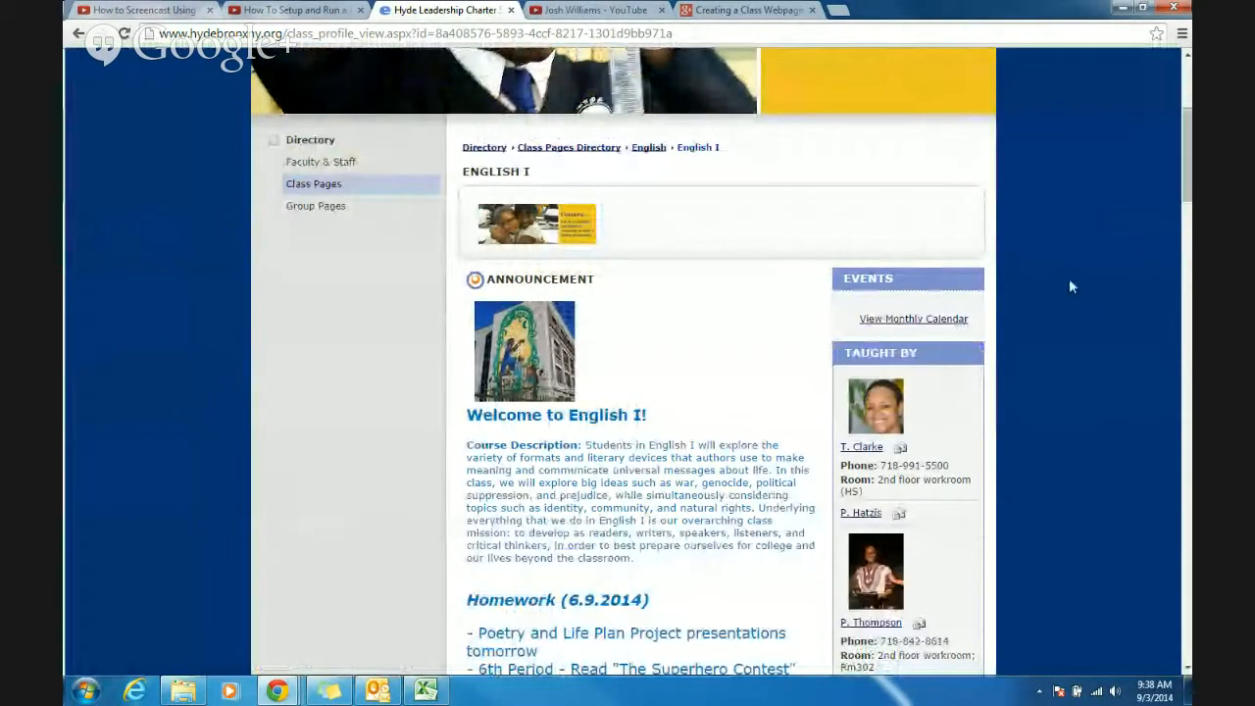
pyautogui.scroll(-2, 1130, 286)
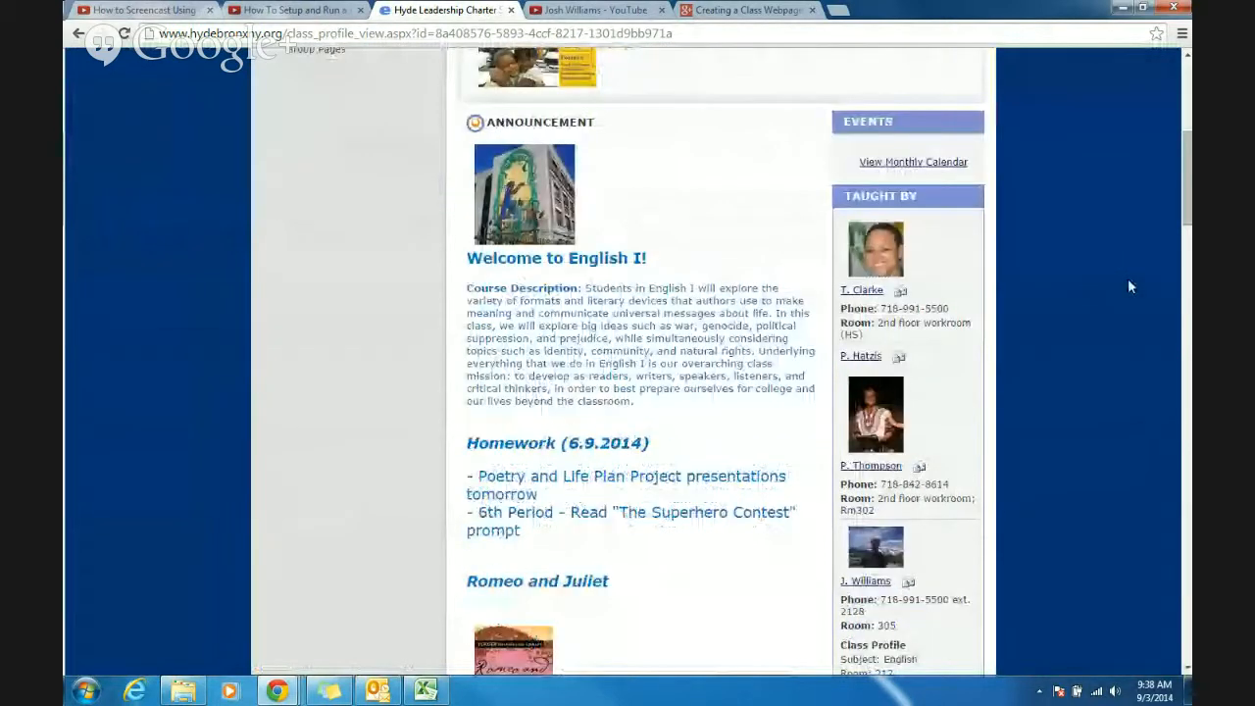
pyautogui.scroll(-2, 1130, 286)
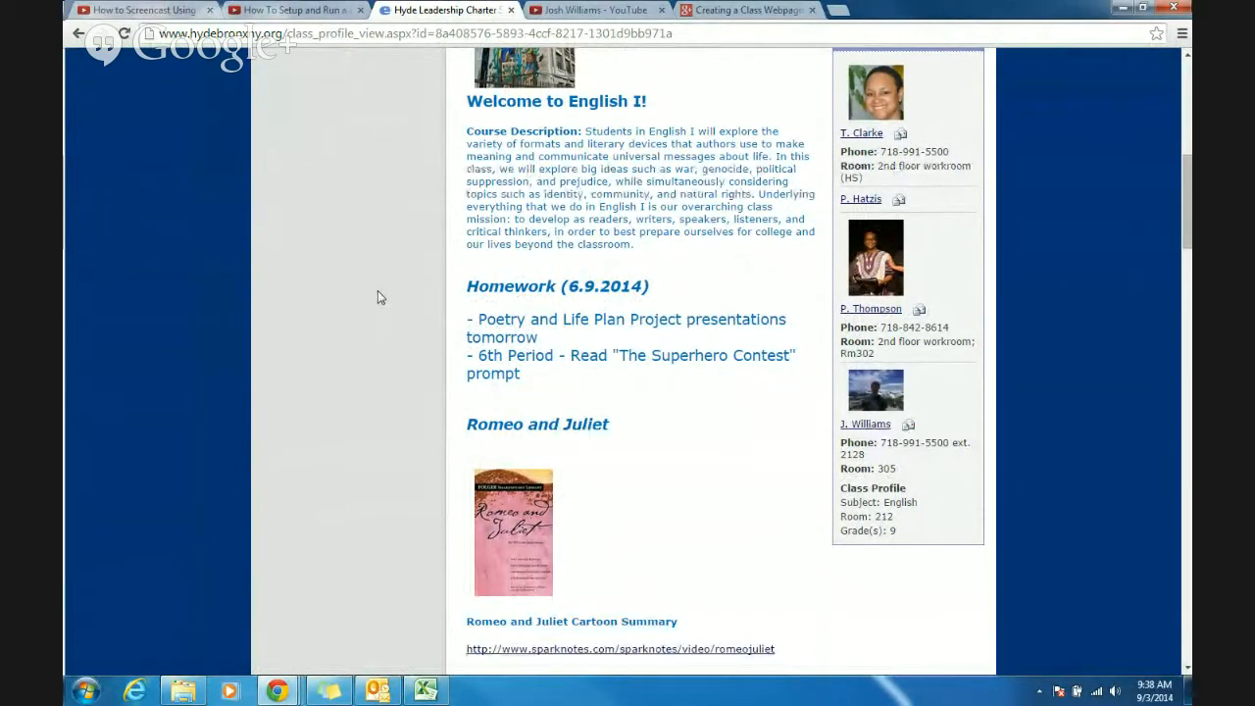
pyautogui.scroll(-3, 378, 291)
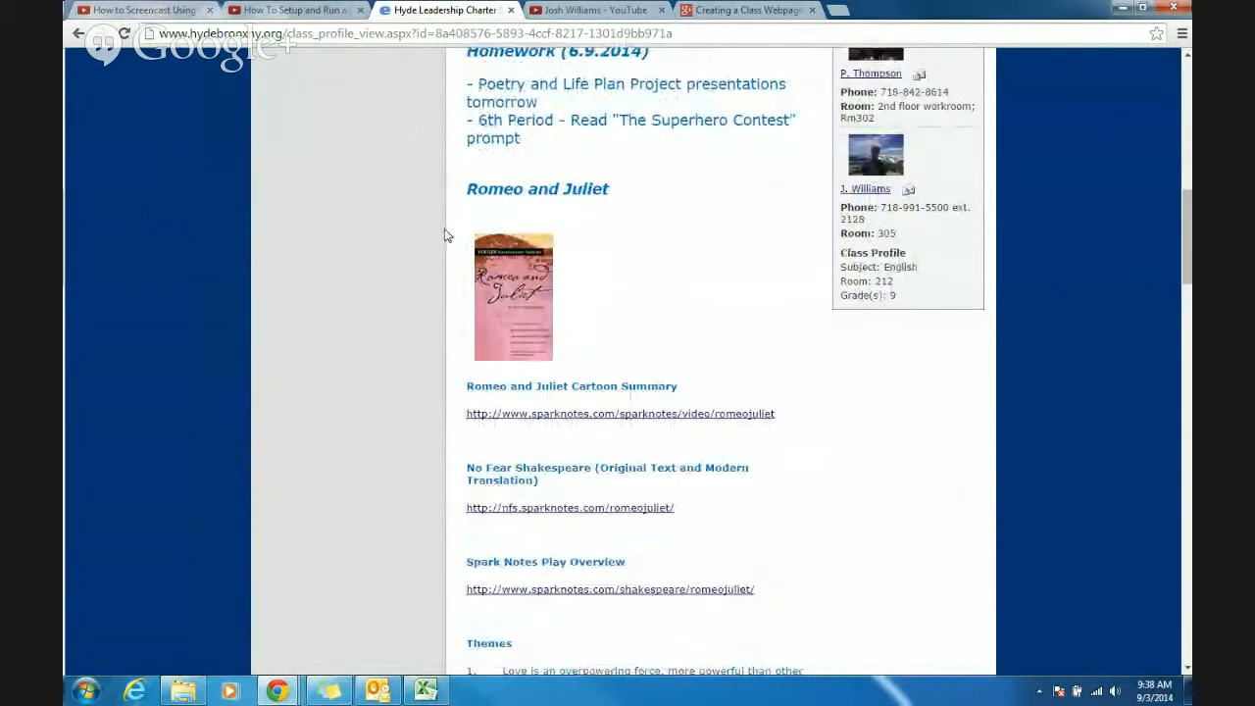
pyautogui.scroll(-1, 436, 216)
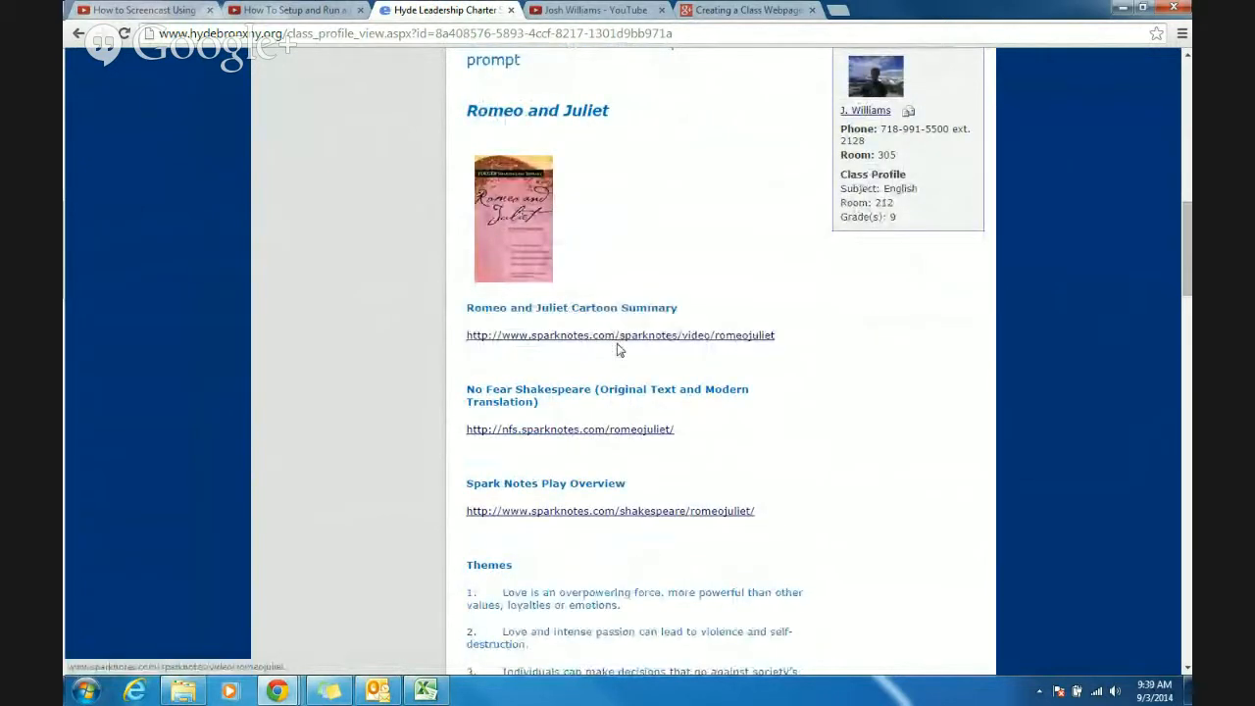
pyautogui.scroll(-1, 463, 370)
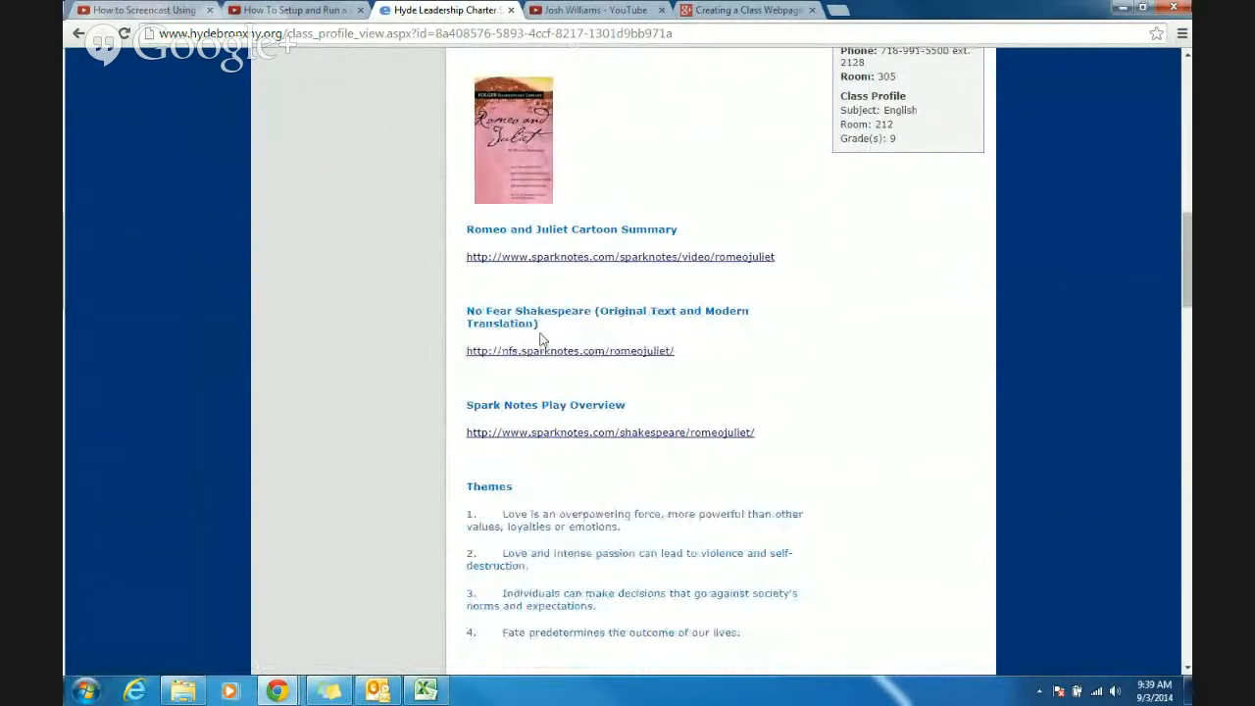
pyautogui.scroll(-2, 439, 290)
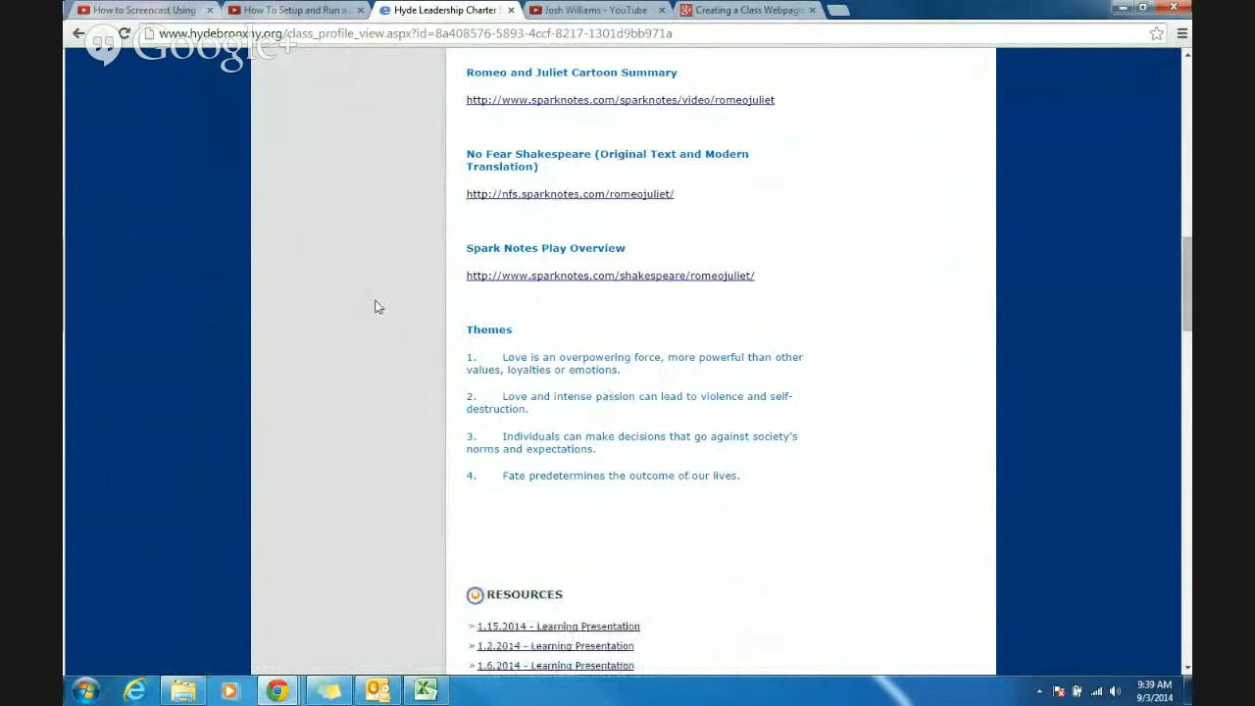
# - Download the "2.3.2014 - Learning Presentation" from the class page's resources and open it in PowerPoint
pyautogui.scroll(-6, 379, 299)
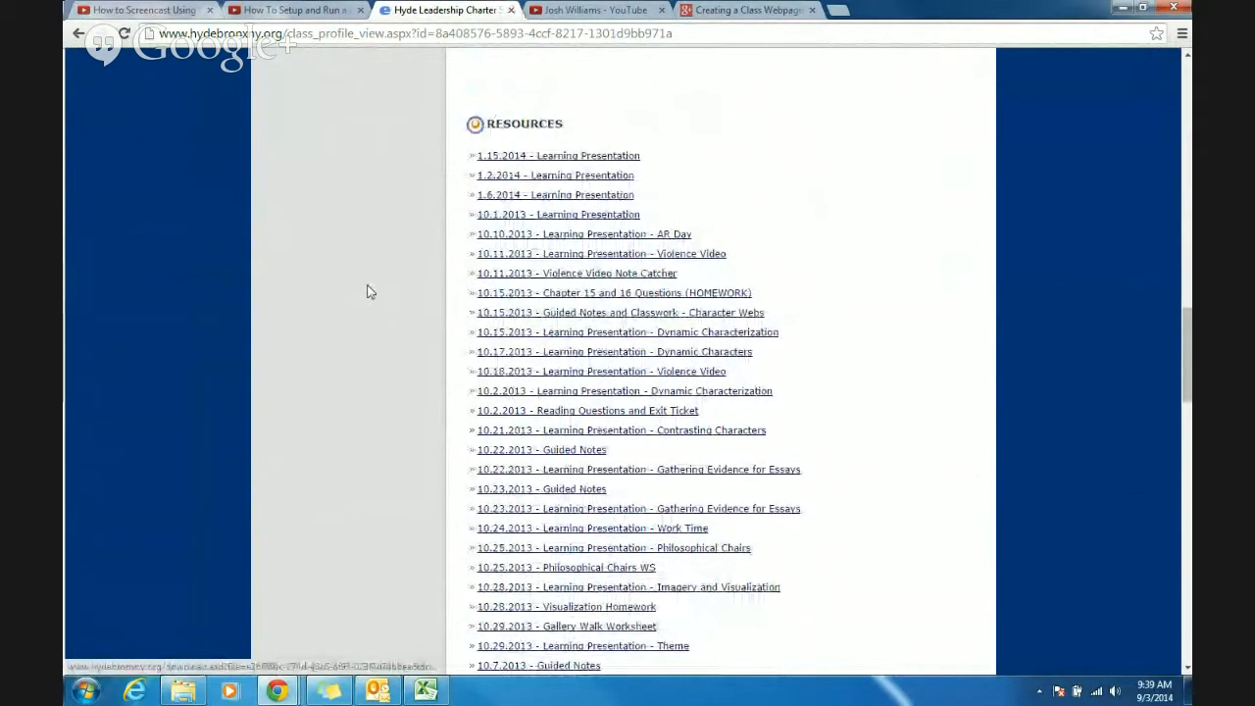
pyautogui.scroll(-4, 927, 391)
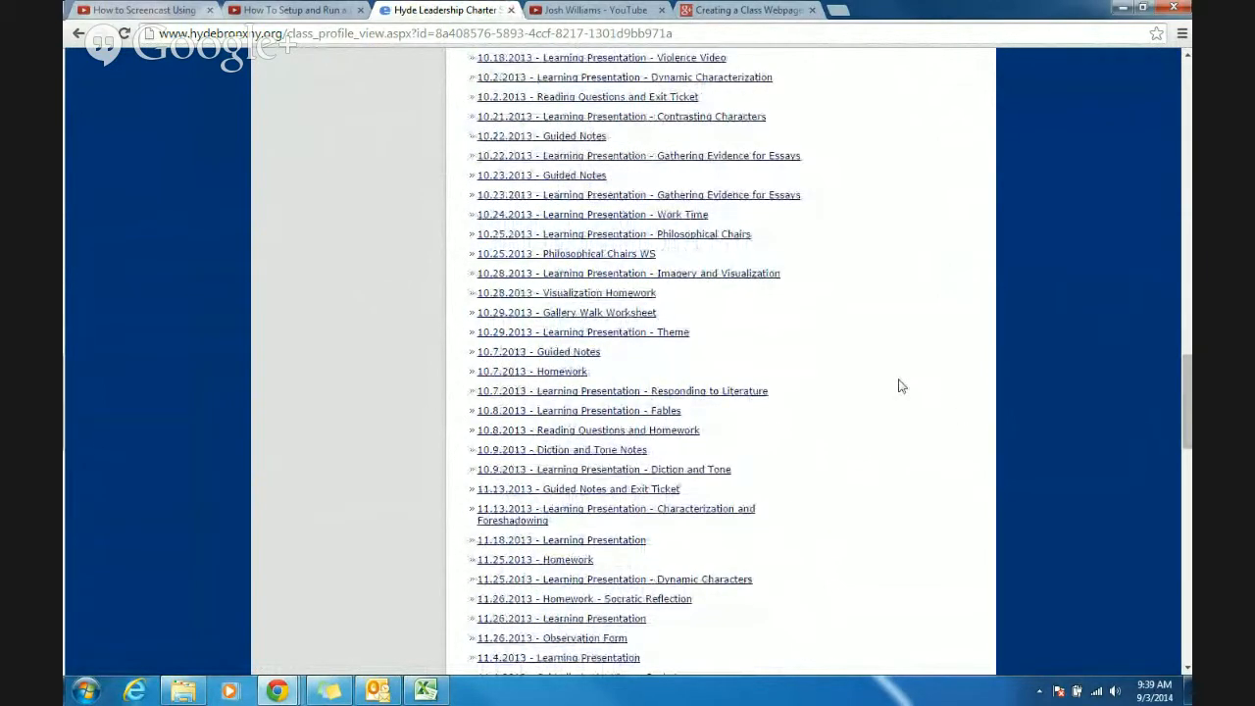
pyautogui.scroll(-12, 403, 320)
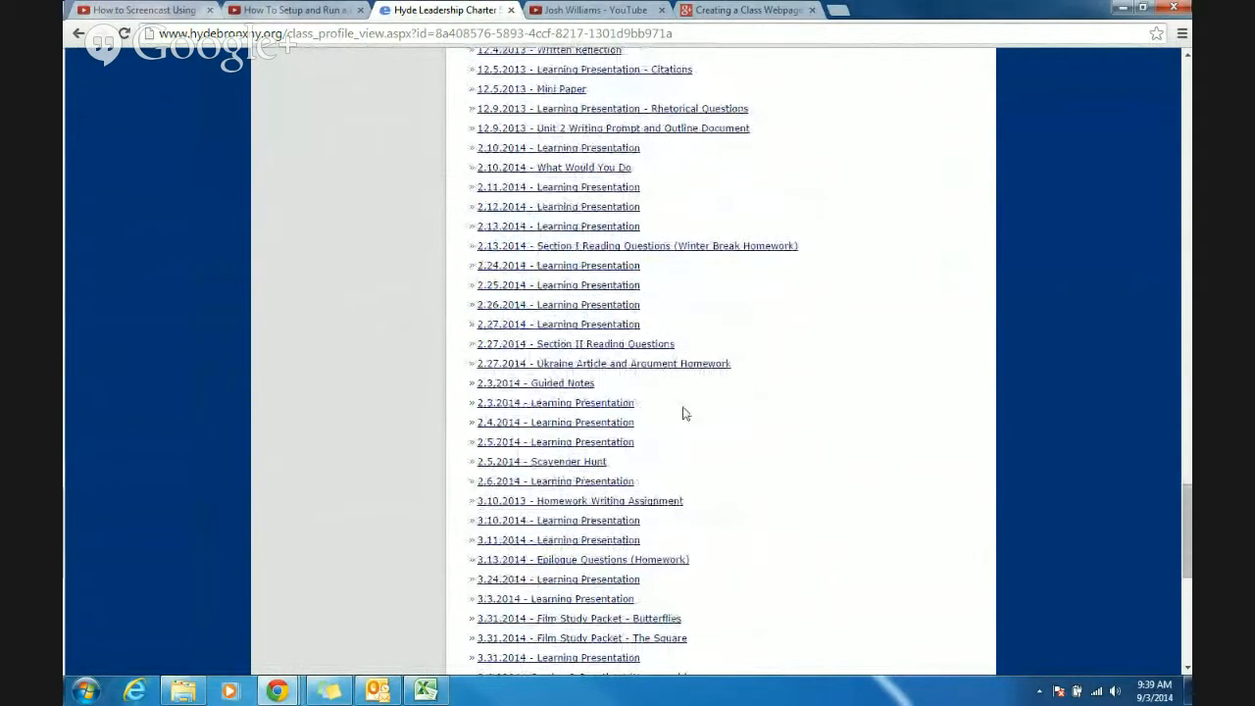
pyautogui.click(559, 404)
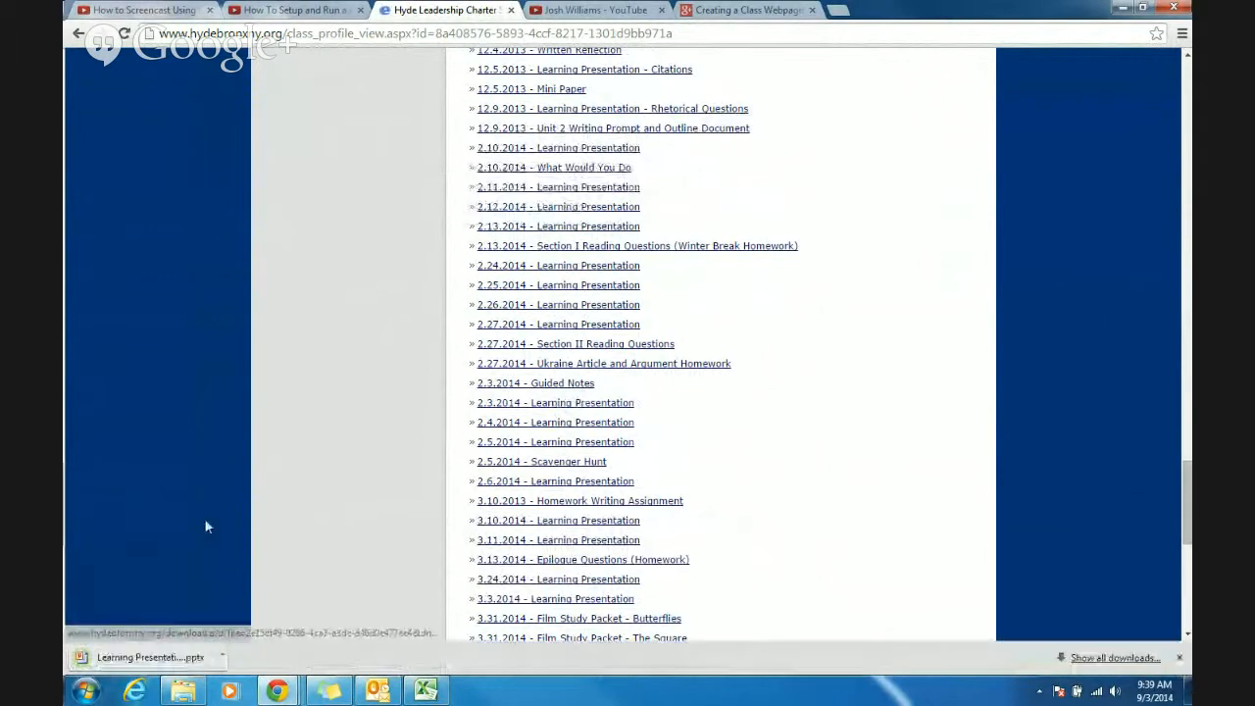
pyautogui.click(116, 665)
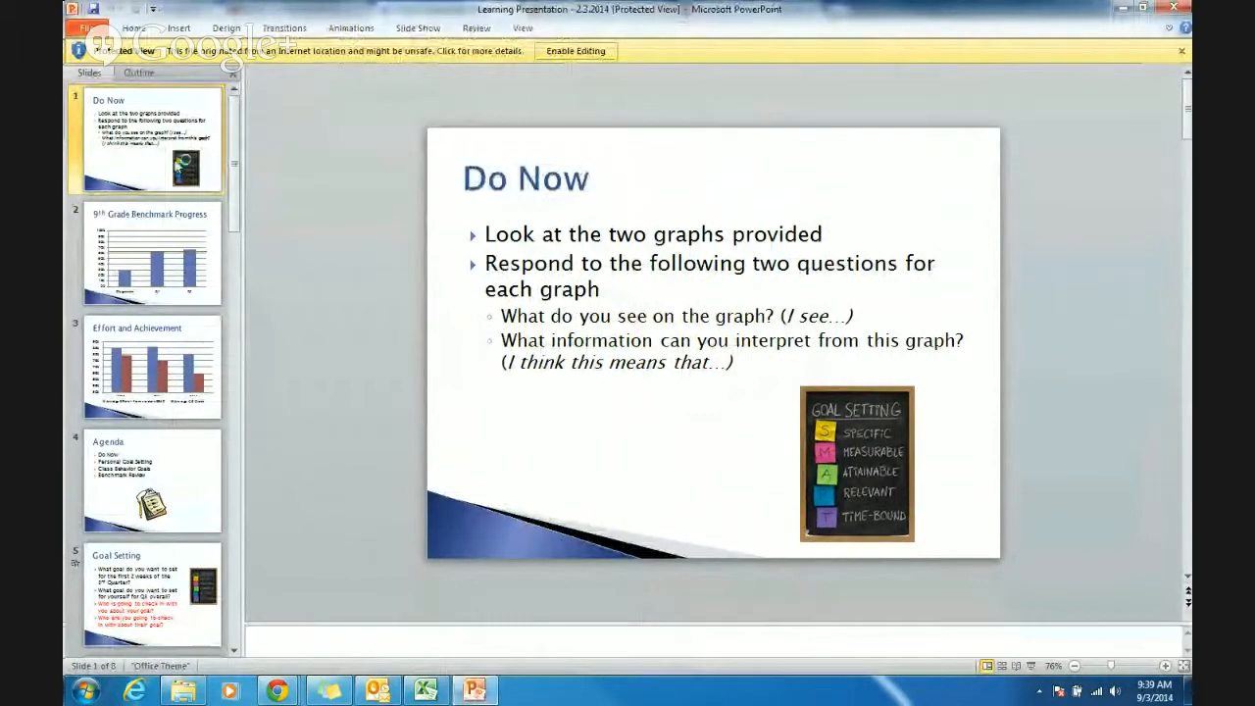
# - Look through slides 2 to 5 of the learning presentation, then close it
pyautogui.click(214, 207)
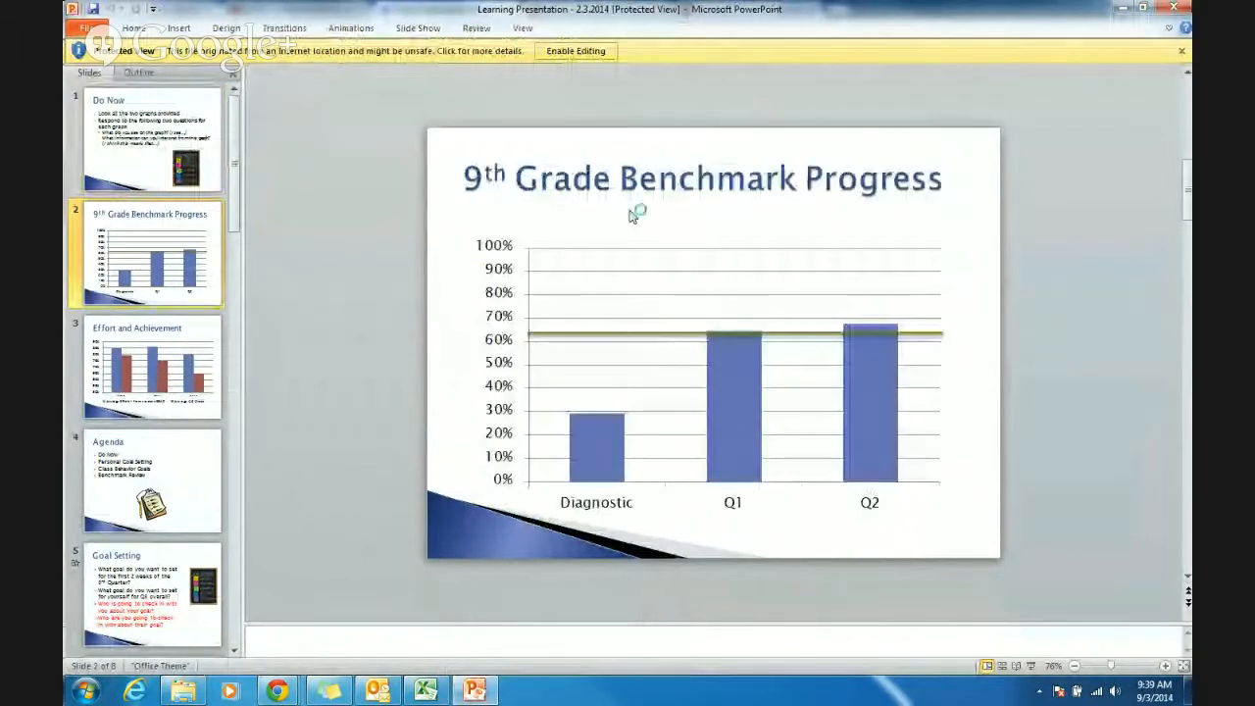
pyautogui.press('Down')
pyautogui.press('Down')
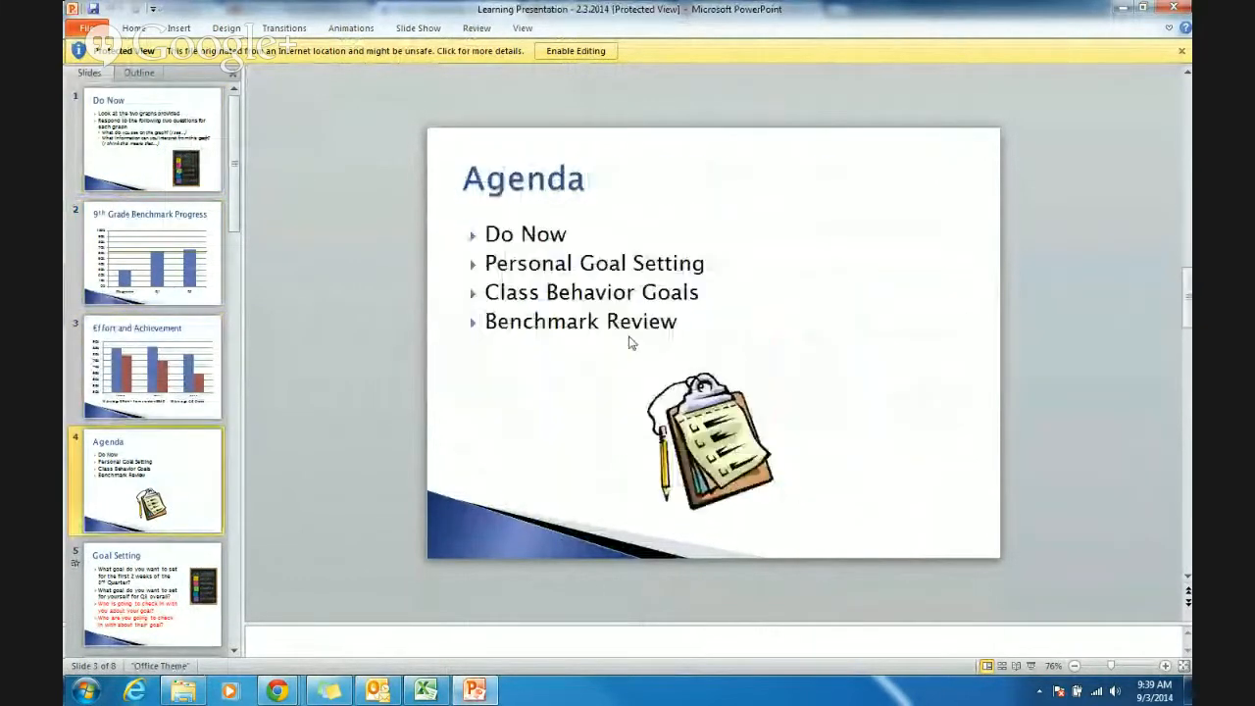
pyautogui.press('Down')
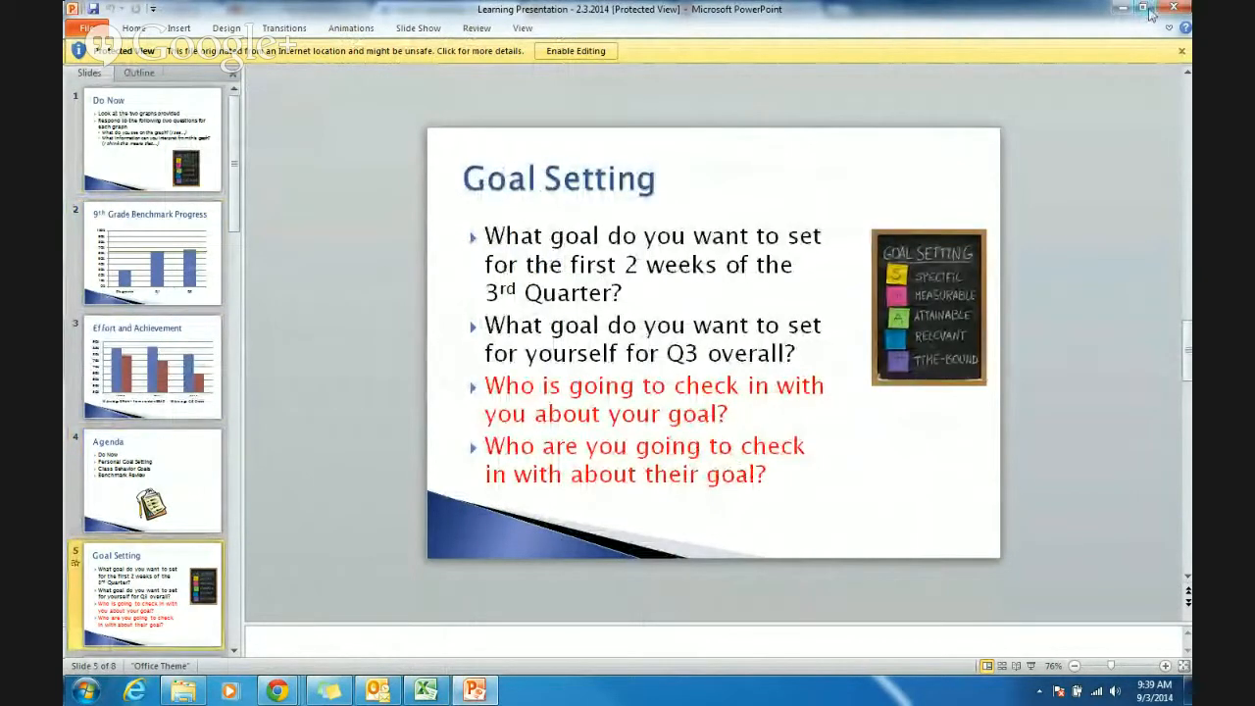
pyautogui.click(1174, 8)
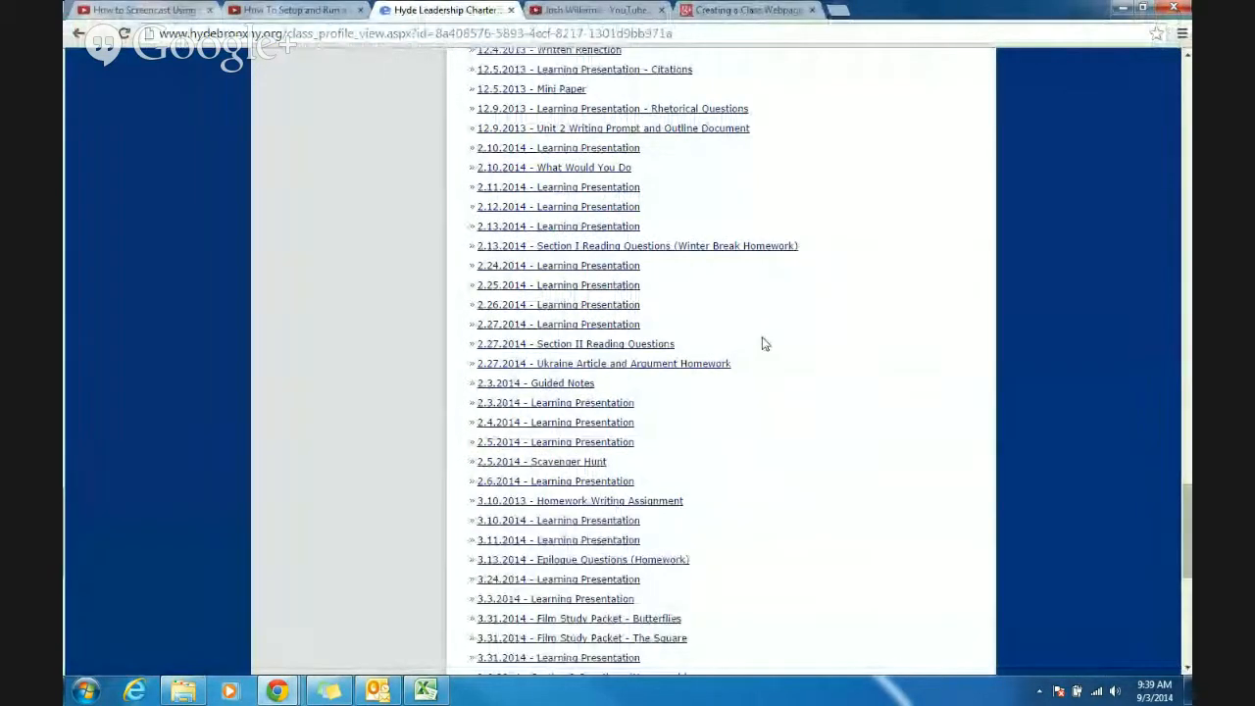
# - Open the monthly class calendar from the English I page and display February 2014
pyautogui.scroll(6, 877, 247)
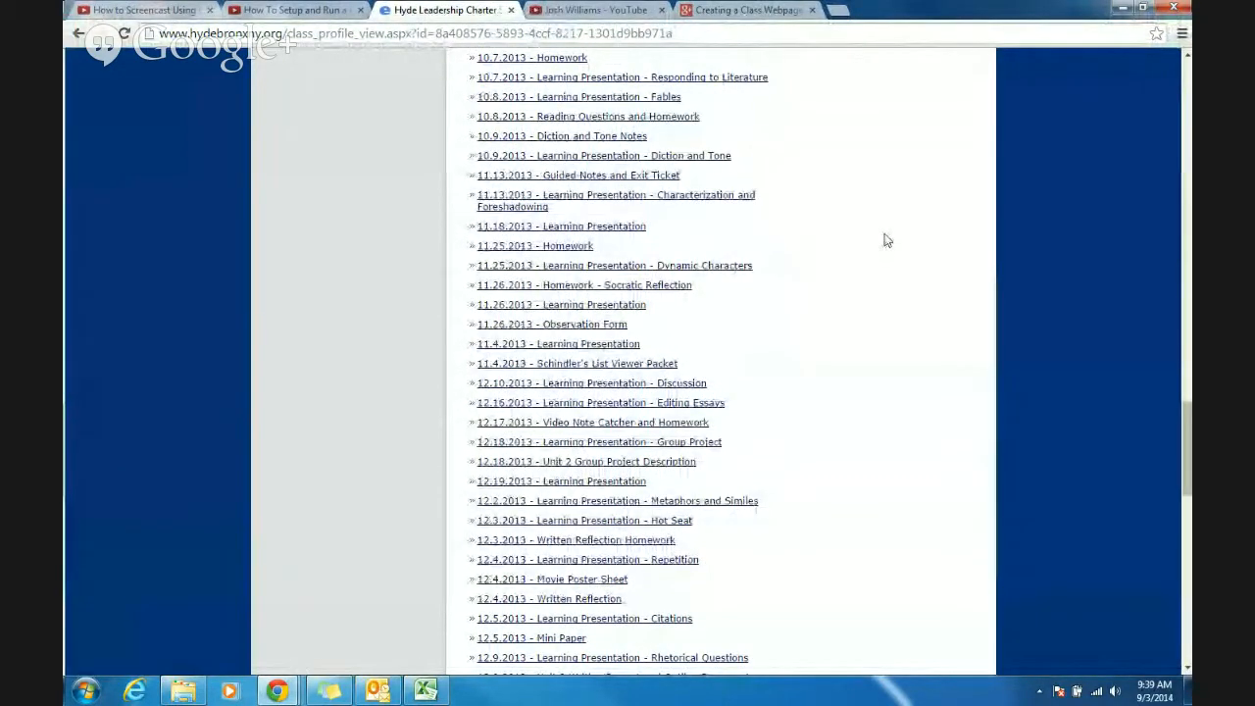
pyautogui.scroll(15, 885, 241)
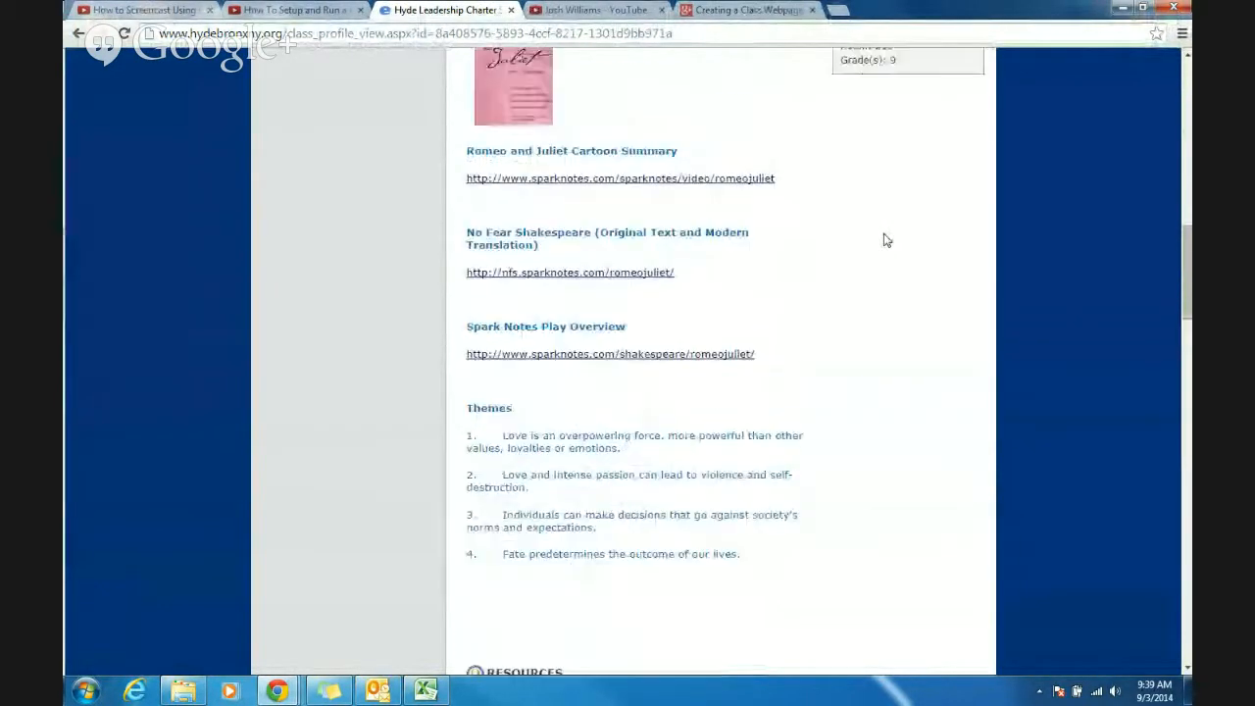
pyautogui.scroll(-3, 883, 239)
pyautogui.scroll(5, 880, 239)
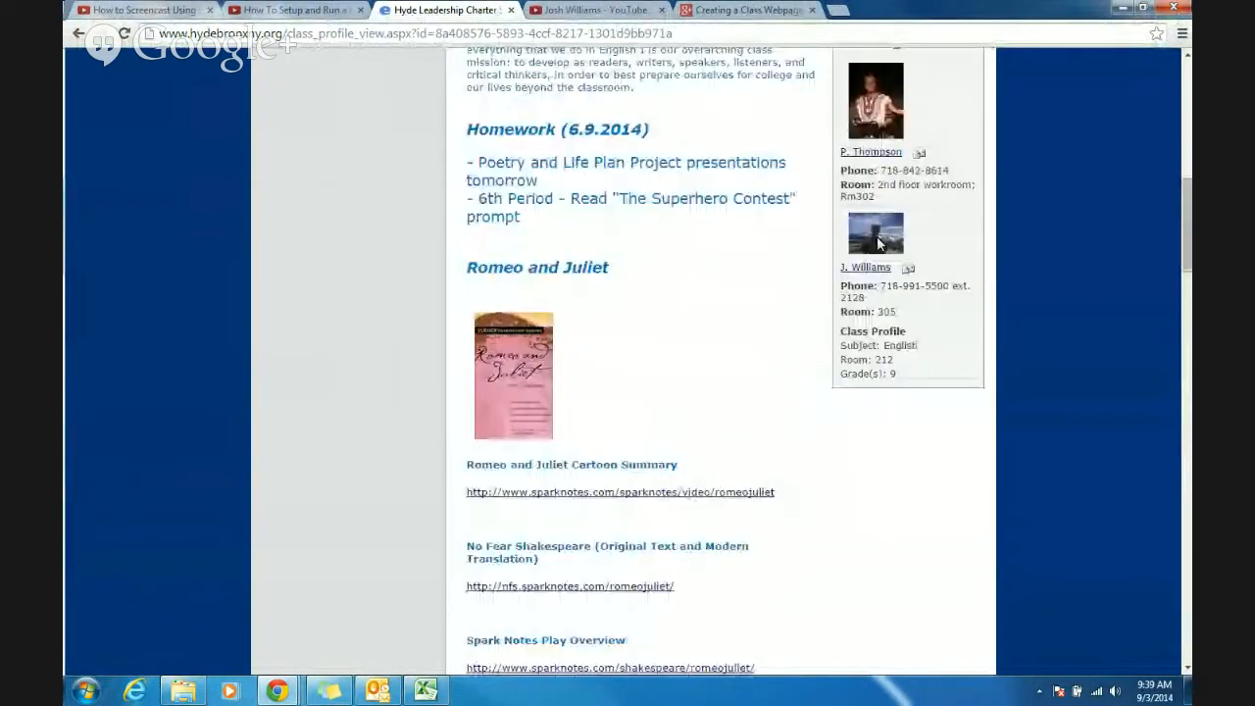
pyautogui.scroll(2, 742, 292)
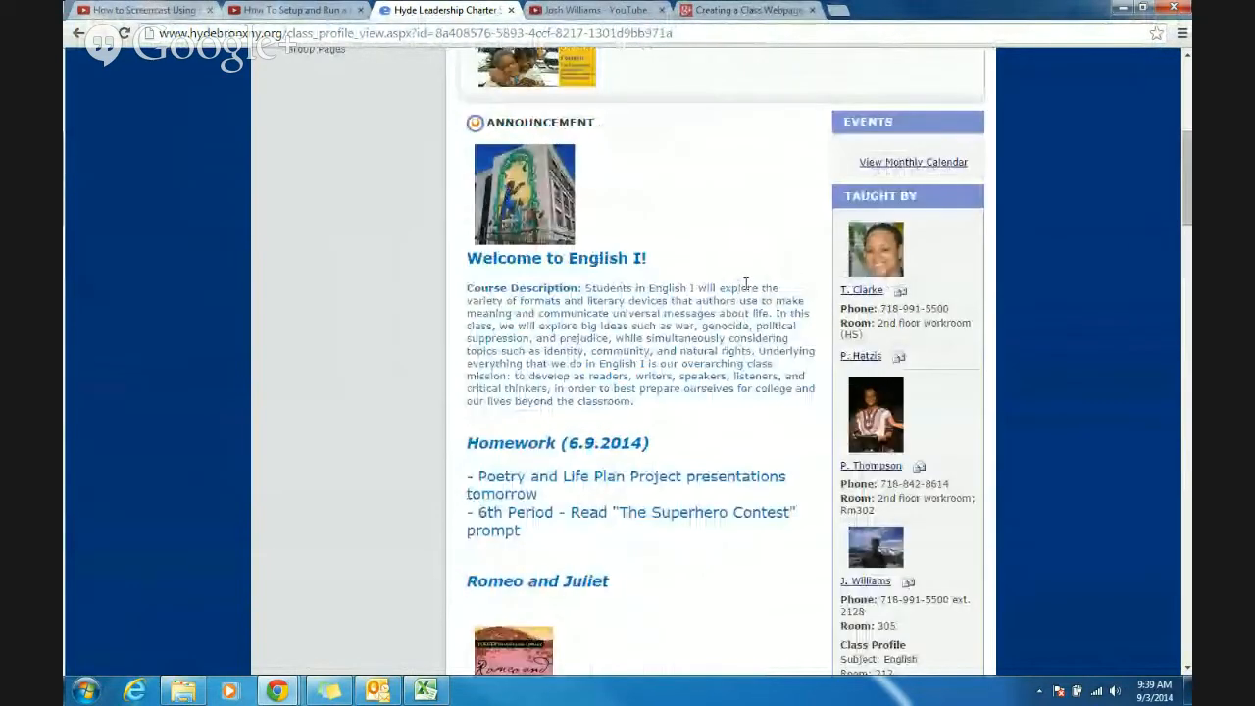
pyautogui.scroll(3, 863, 232)
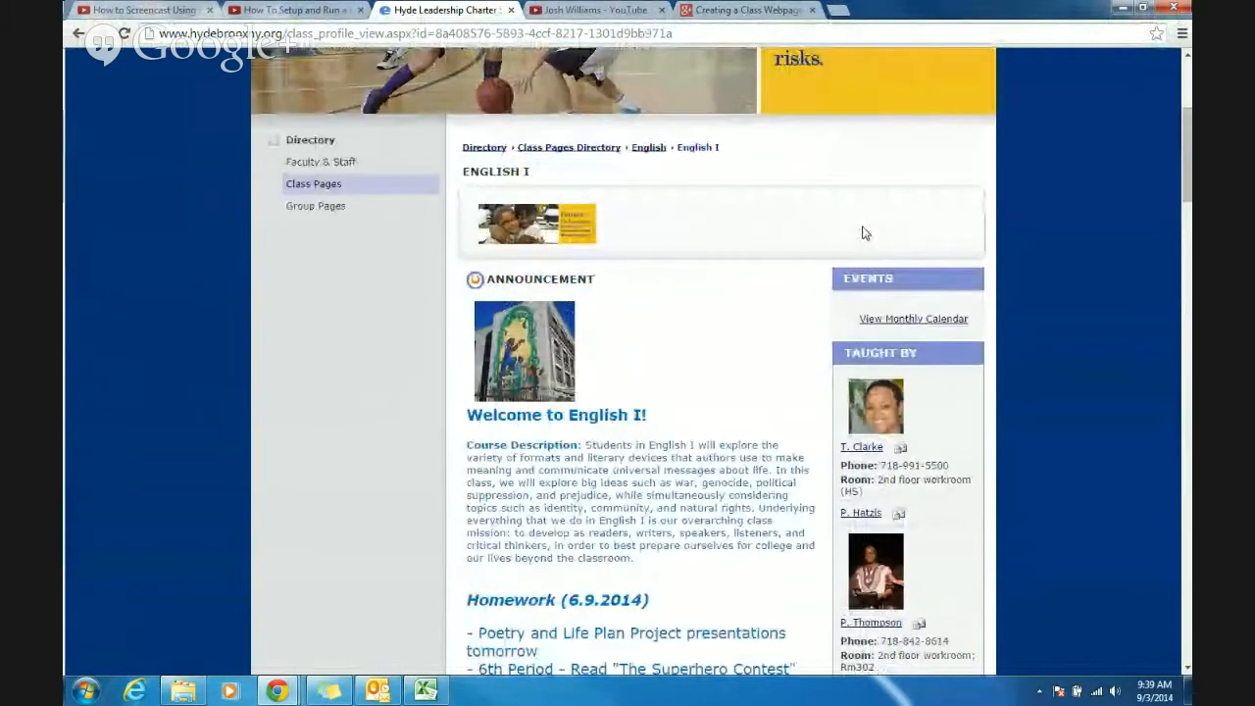
pyautogui.click(886, 321)
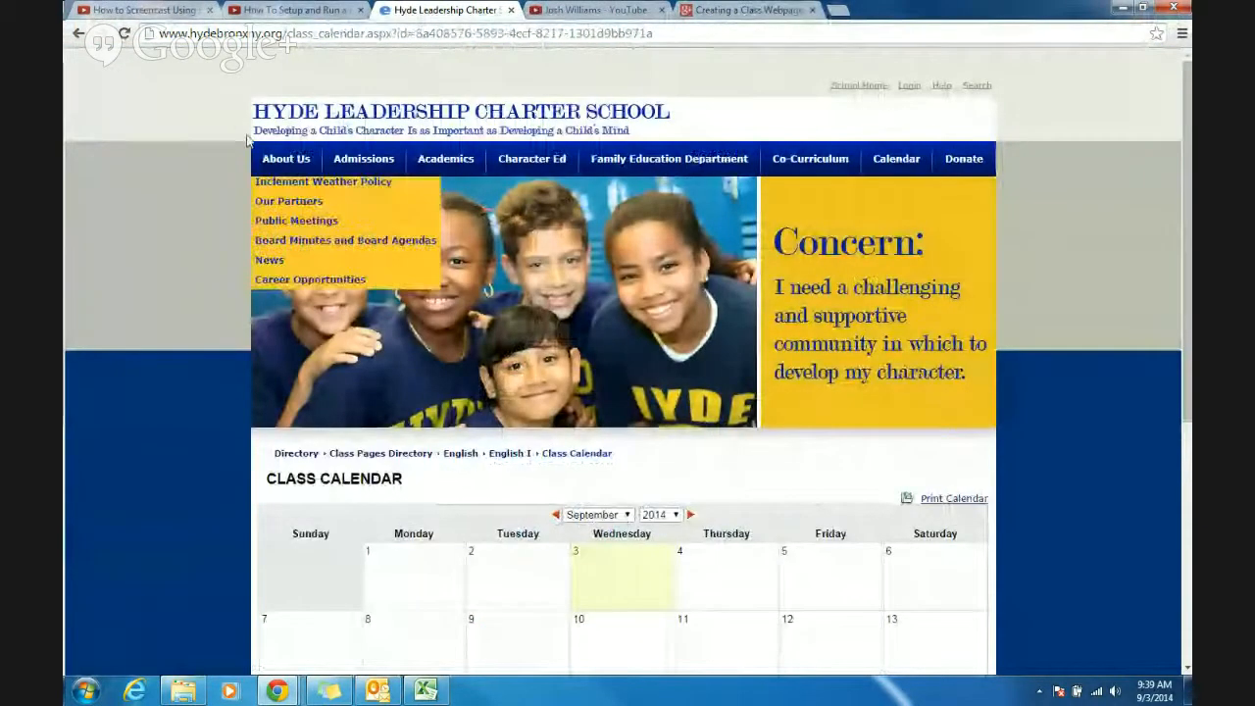
pyautogui.click(624, 515)
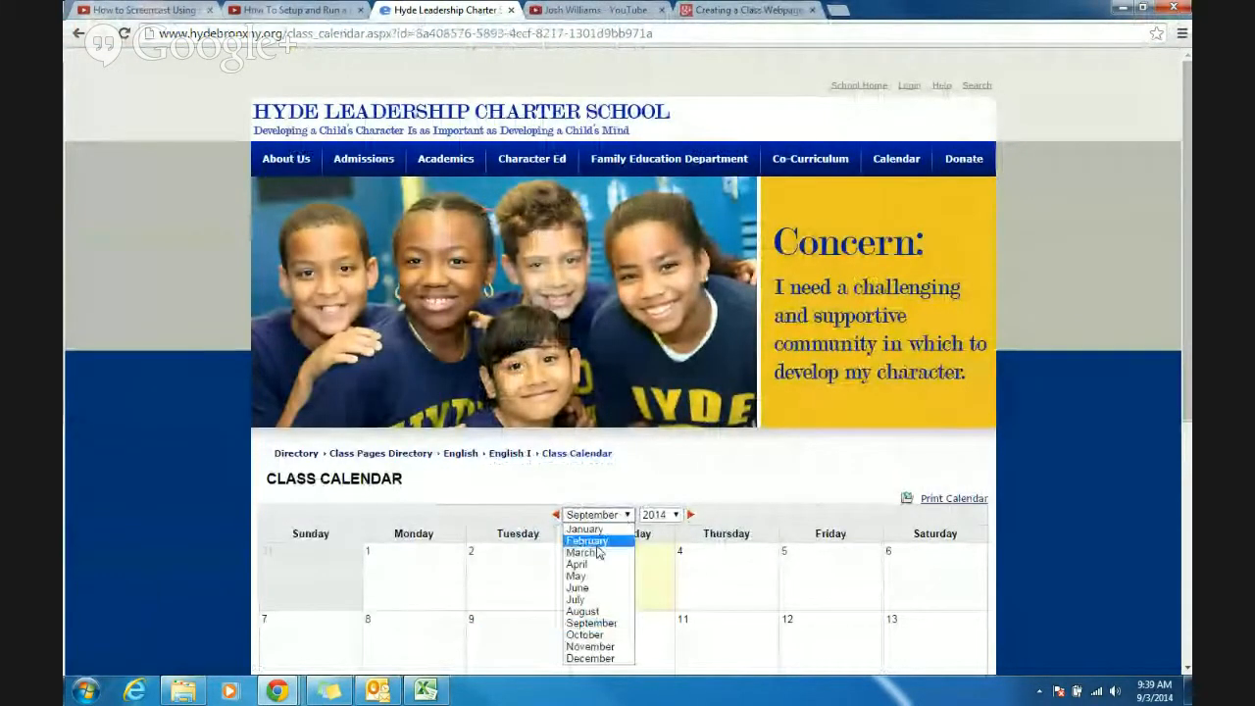
pyautogui.click(589, 540)
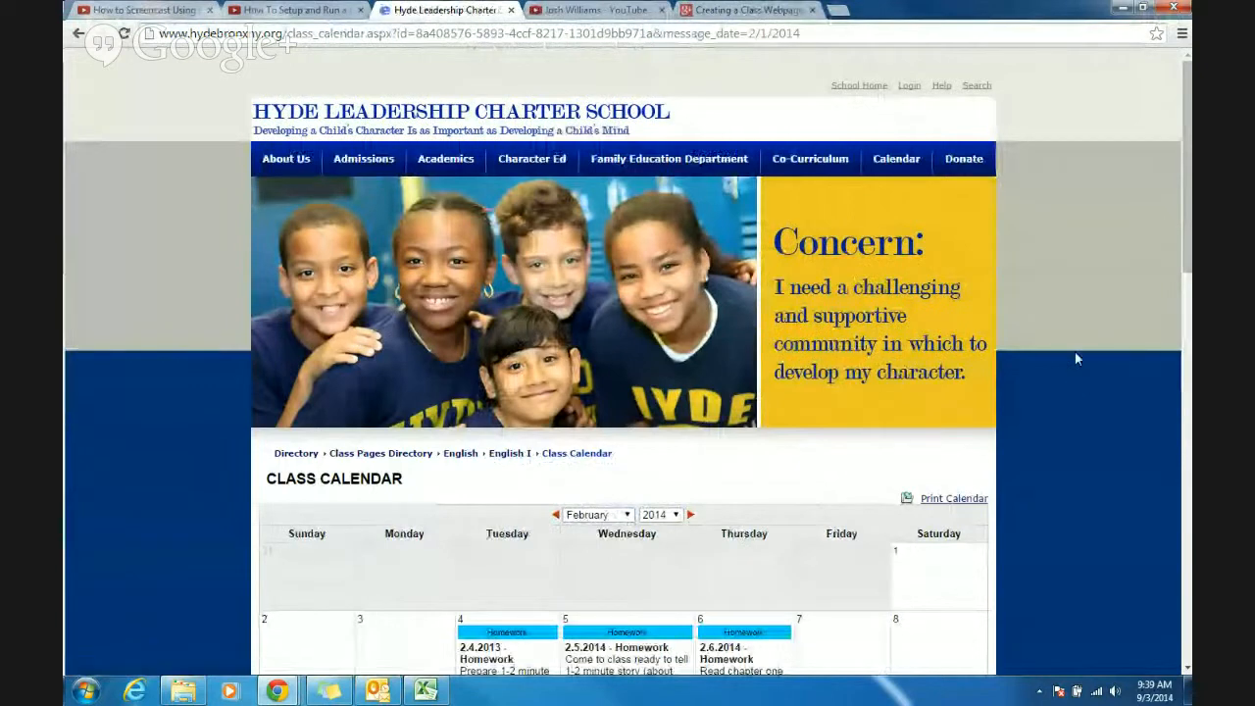
# - Review the homework entries posted in the February 2014 class calendar
pyautogui.scroll(-5, 1075, 353)
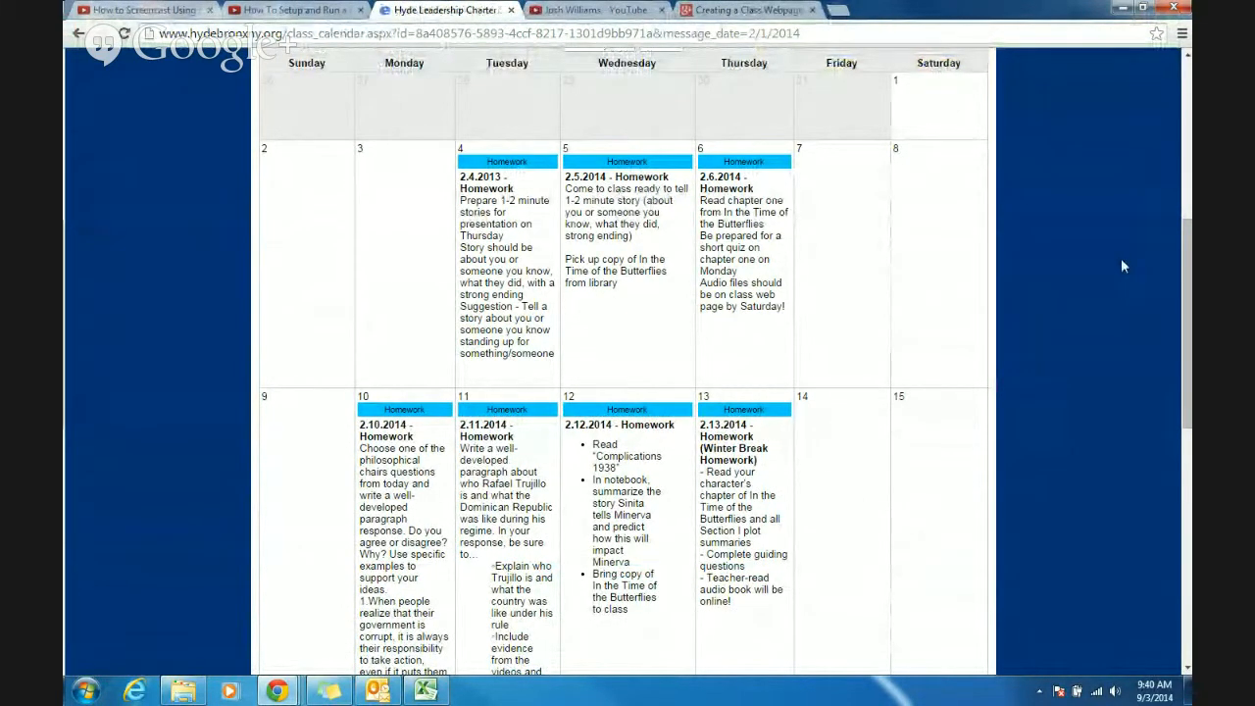
pyautogui.scroll(2, 1118, 258)
pyautogui.scroll(2, 1118, 258)
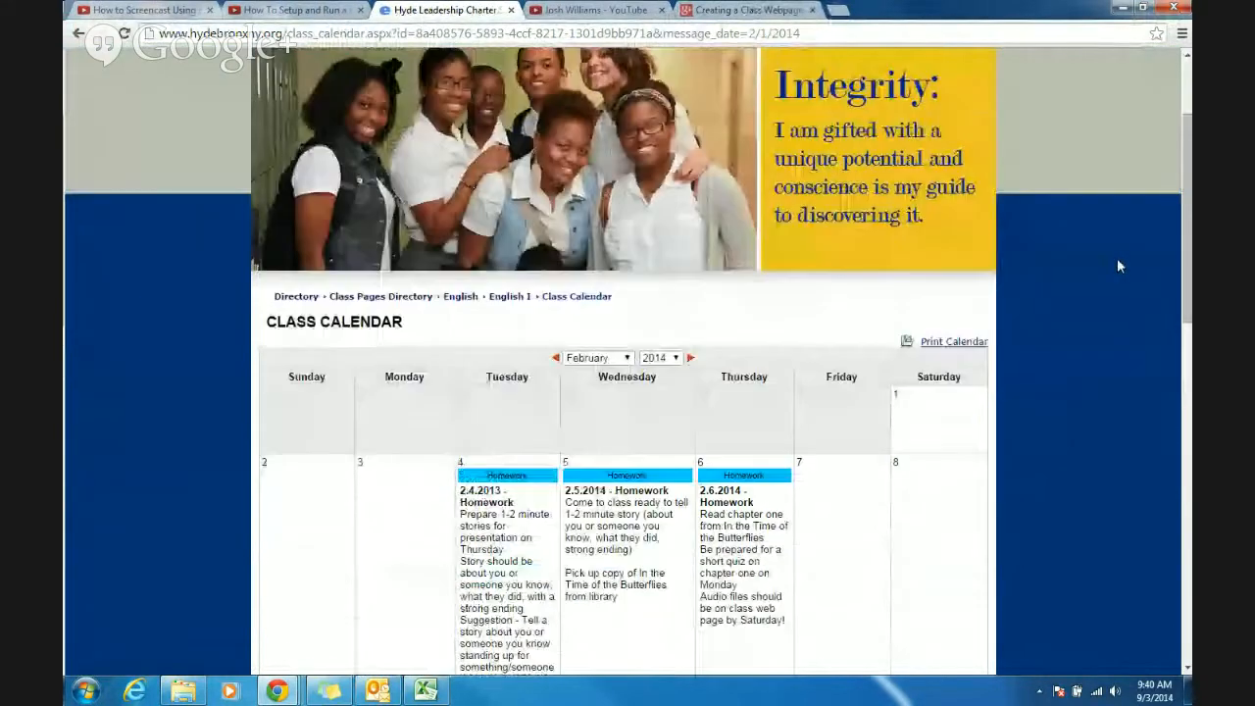
pyautogui.scroll(1, 1115, 257)
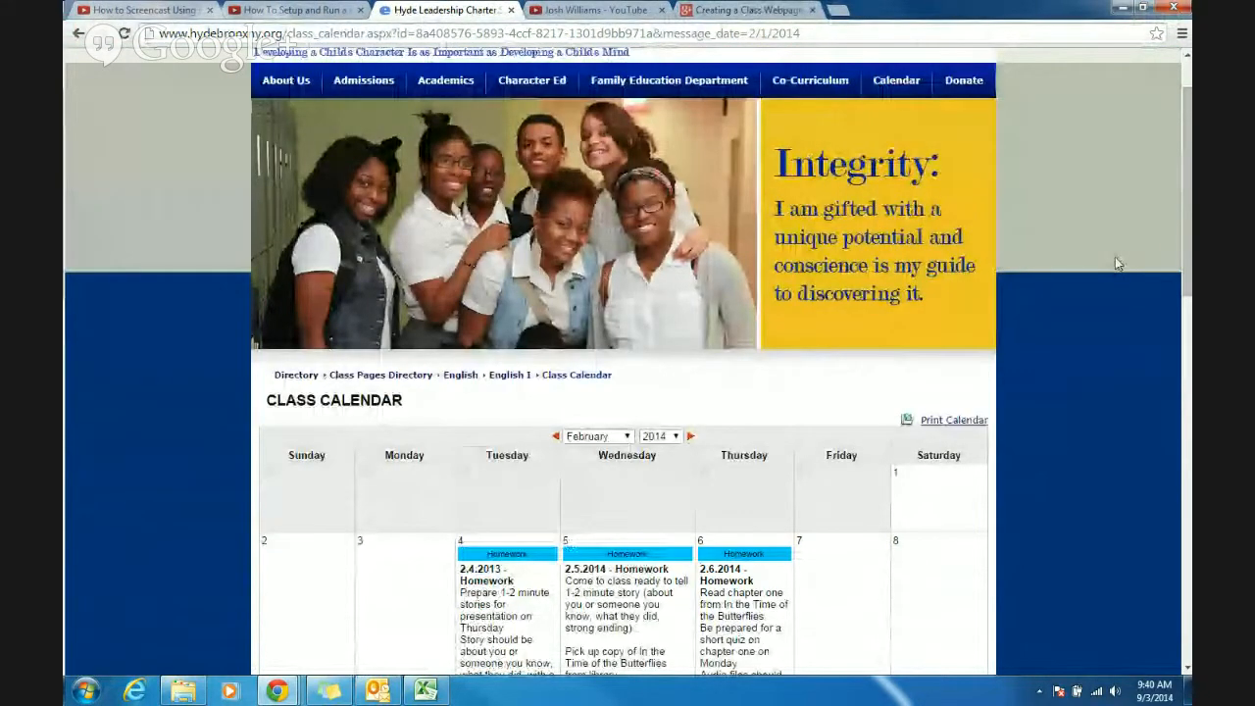
pyautogui.scroll(1, 1115, 257)
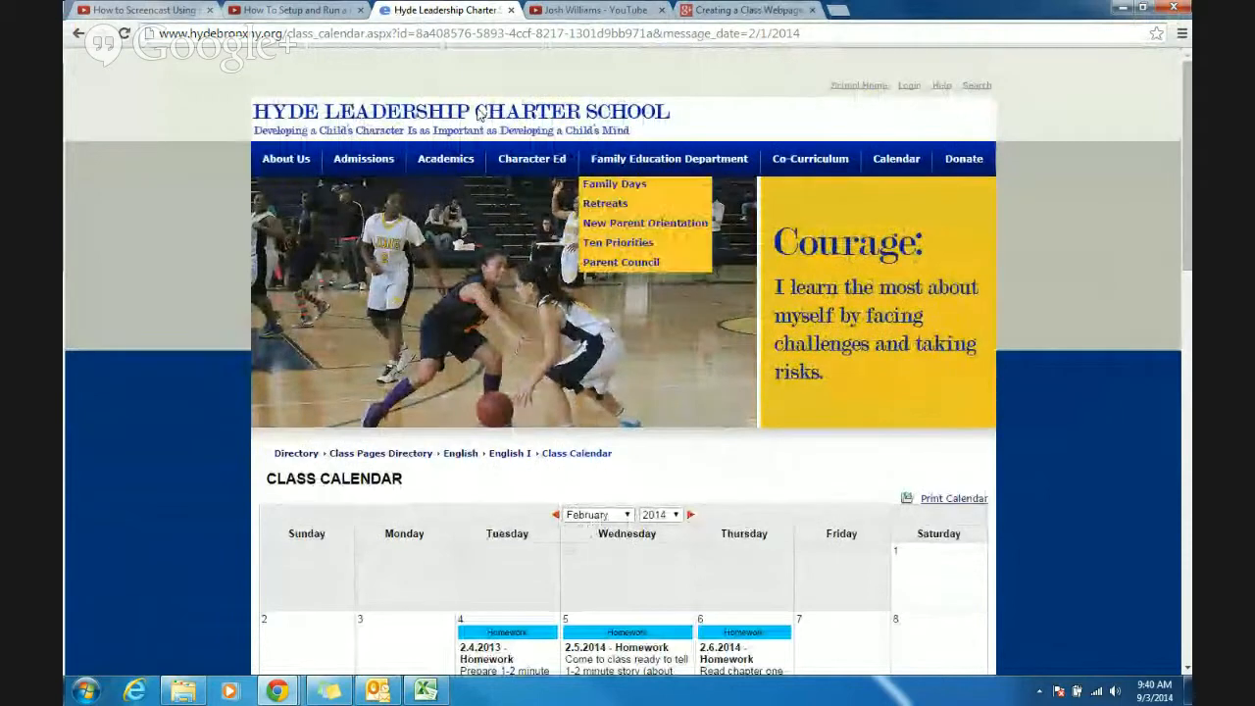
# - Return to the English I class page and examine its course description, homework, and Romeo and Juliet sections again
pyautogui.click(79, 33)
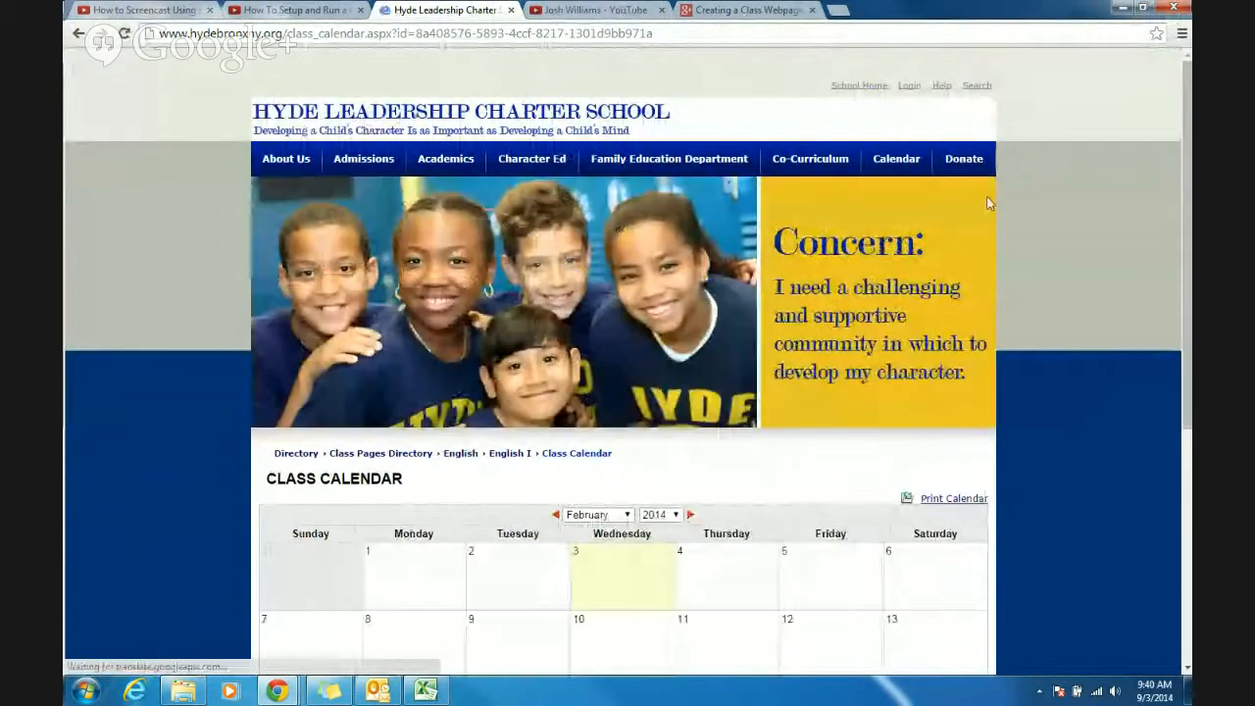
pyautogui.click(78, 34)
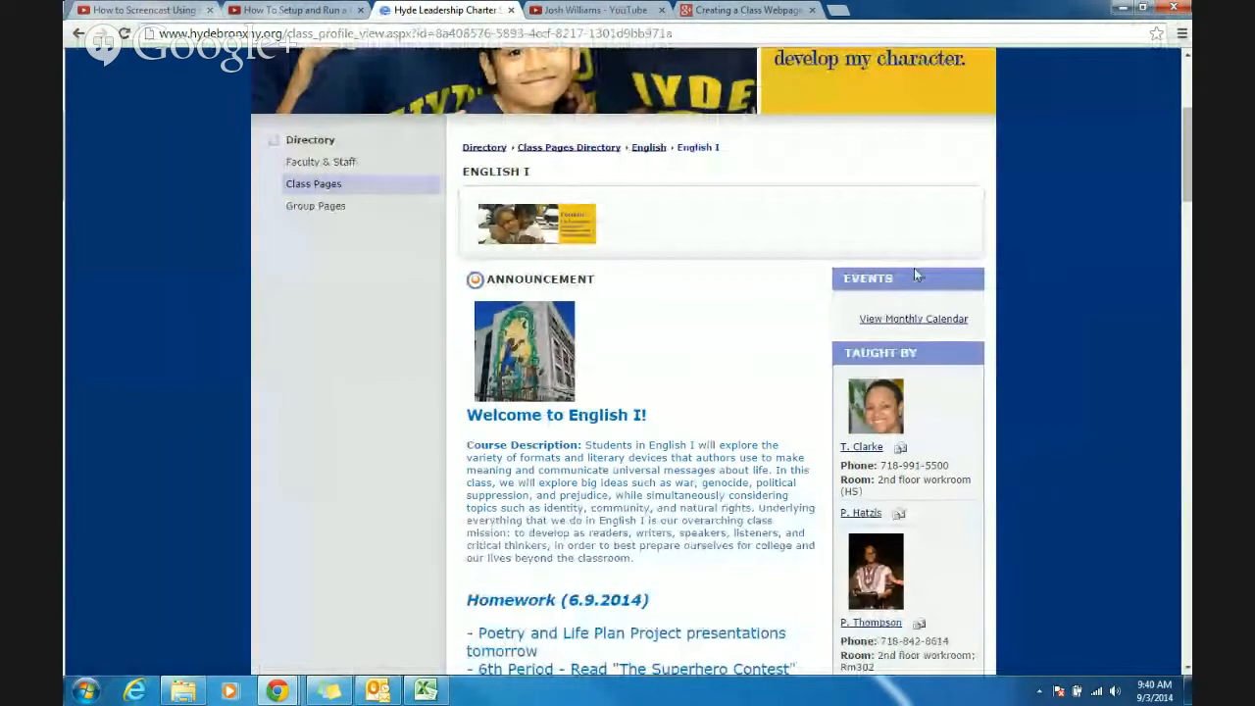
pyautogui.scroll(-3, 708, 185)
pyautogui.scroll(-2, 708, 185)
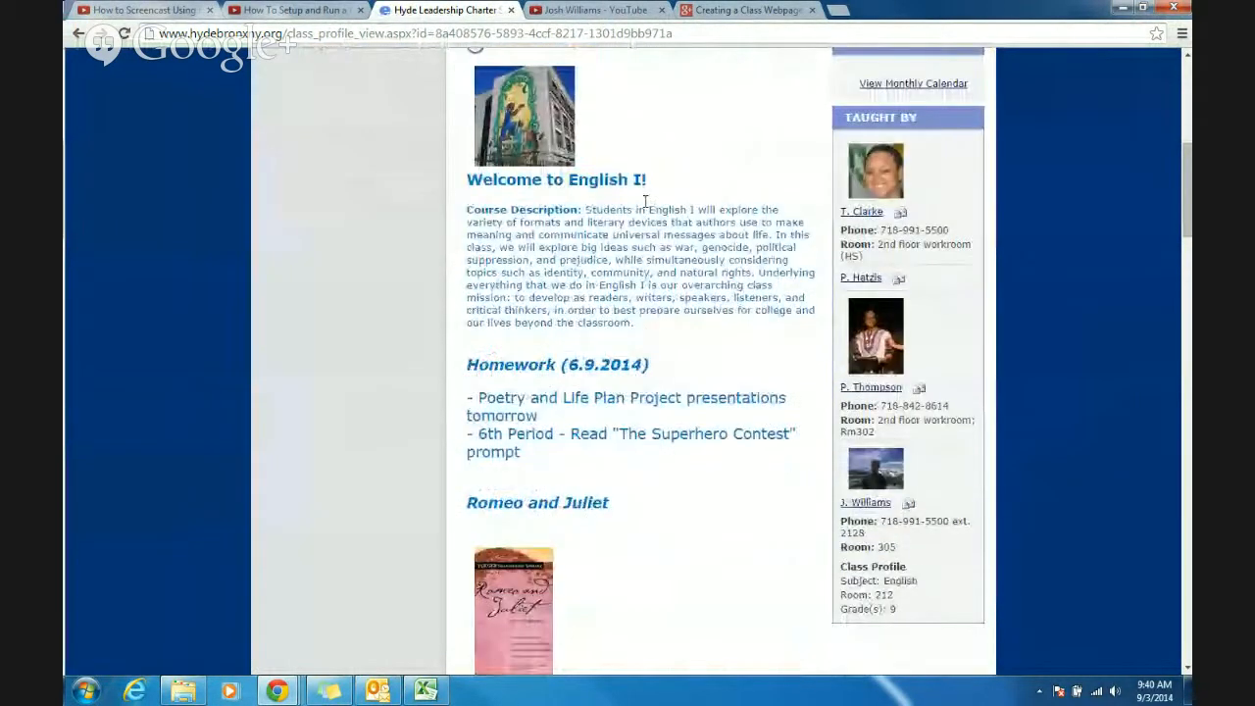
pyautogui.scroll(-8, 638, 182)
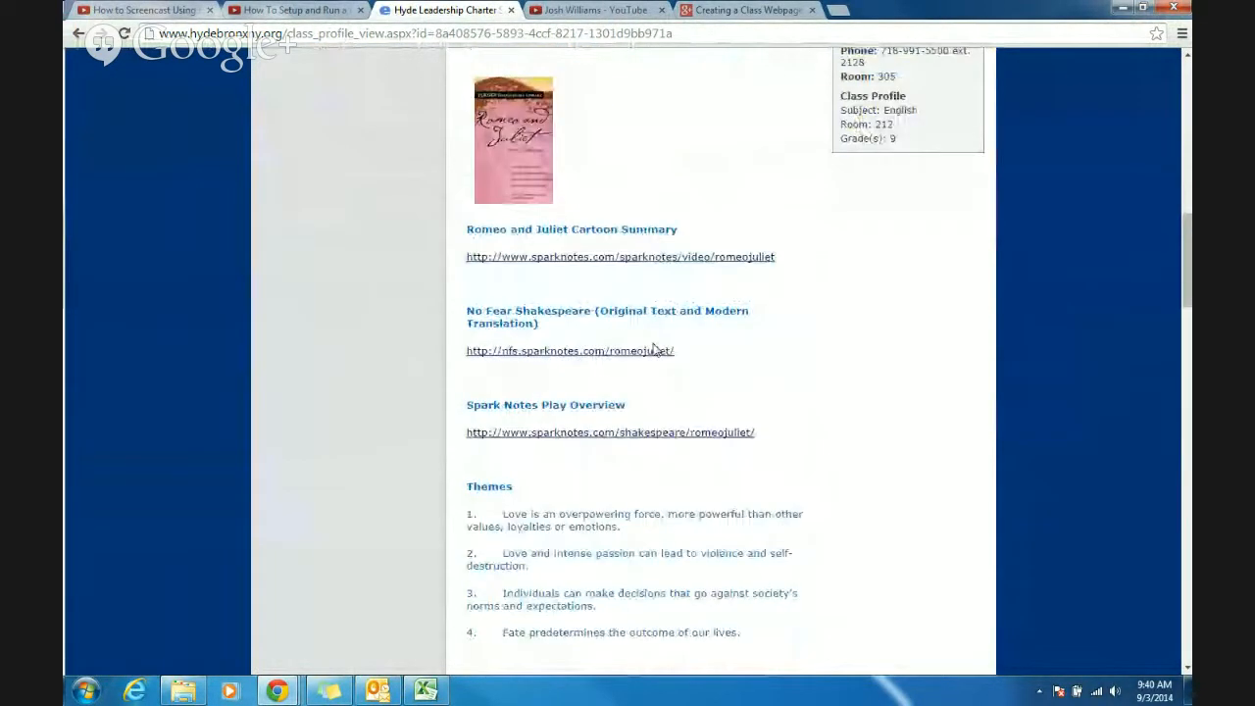
pyautogui.scroll(-10, 765, 402)
pyautogui.scroll(12, 933, 367)
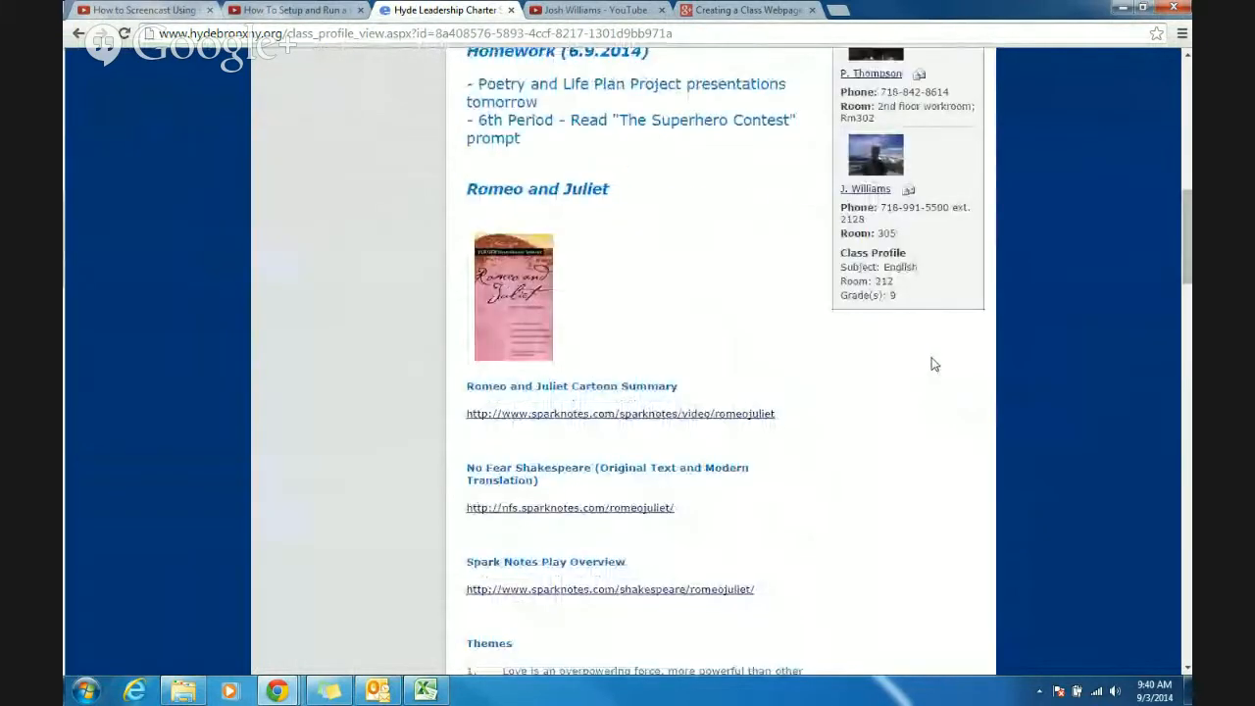
pyautogui.scroll(7, 932, 365)
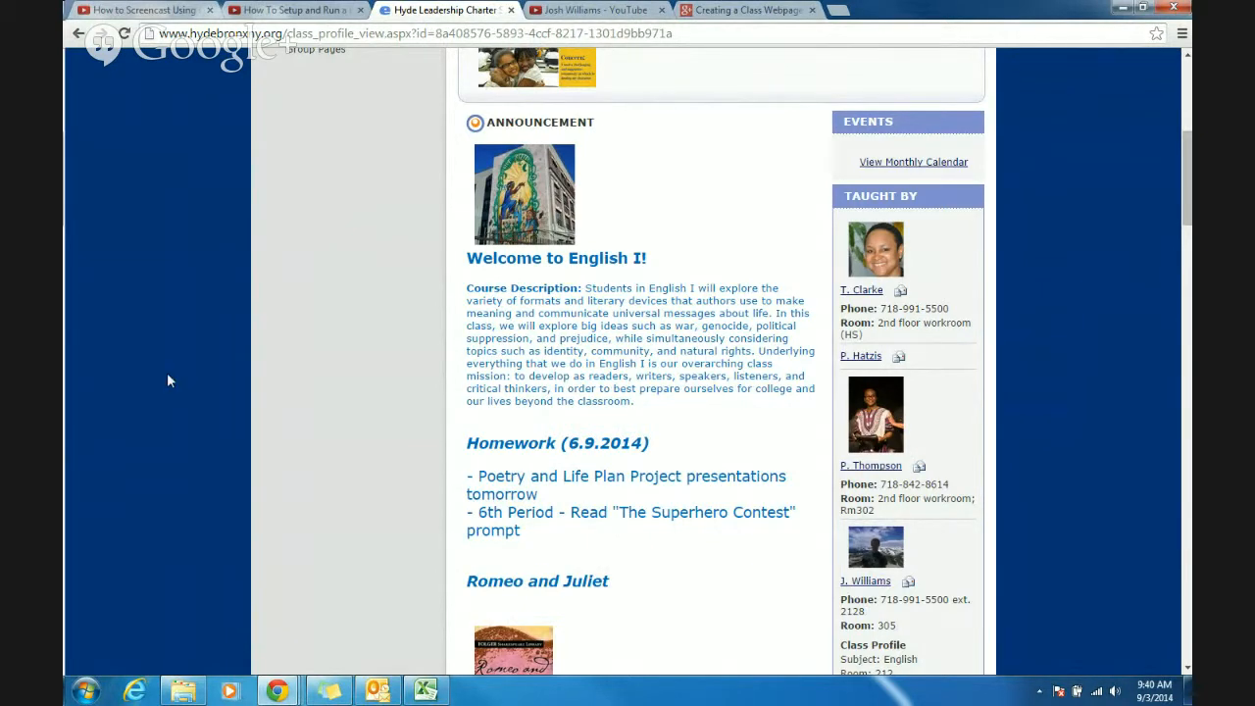
# - Log in to the school site with the teacher's username and account password
pyautogui.scroll(5, 574, 329)
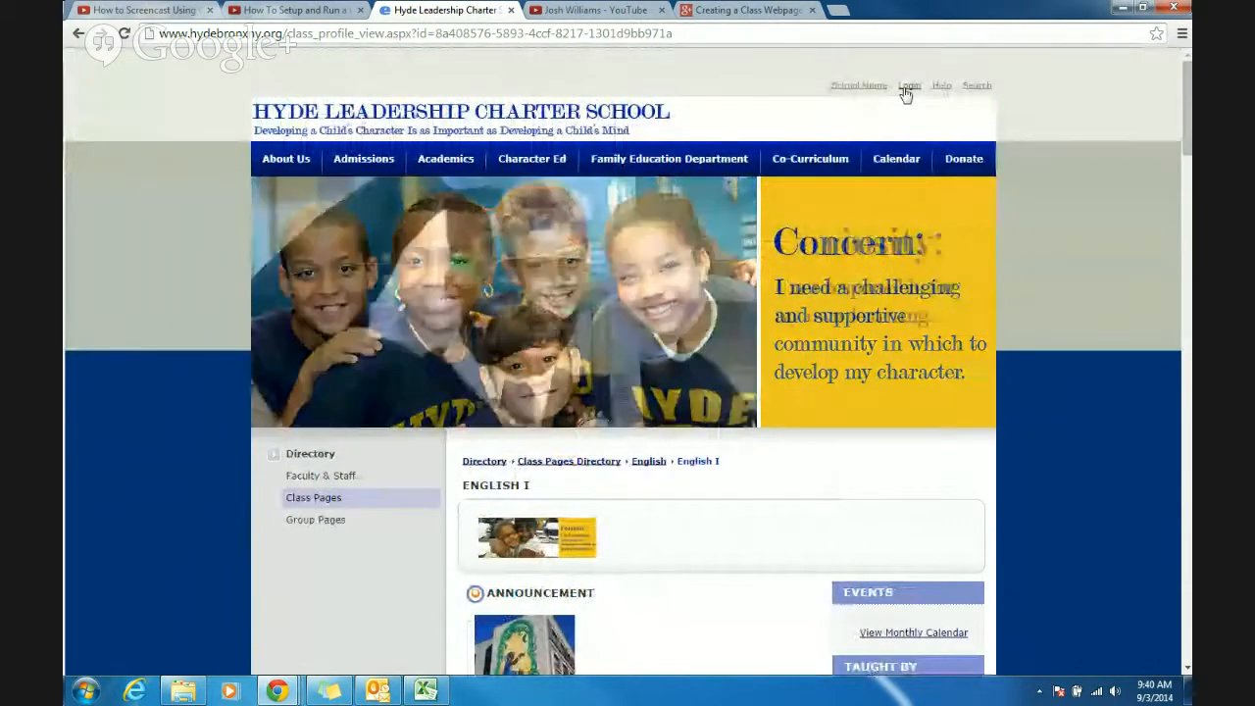
pyautogui.click(907, 88)
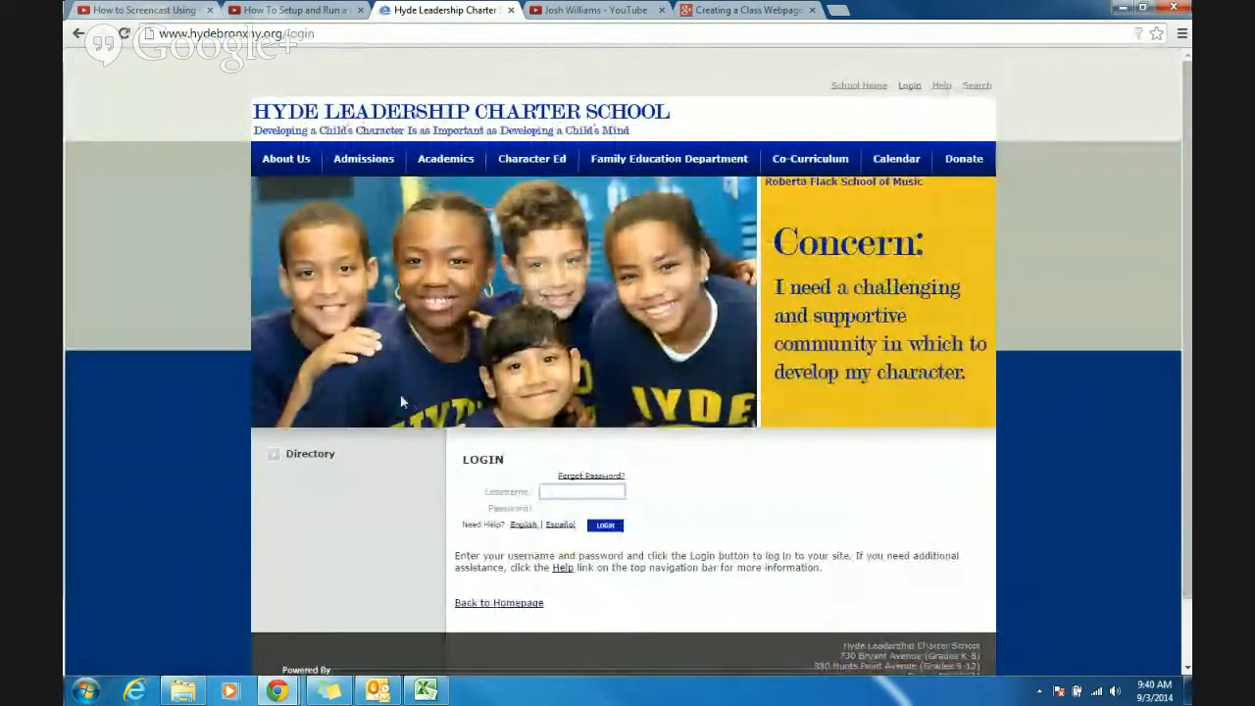
pyautogui.press('Tab')
pyautogui.write('•')
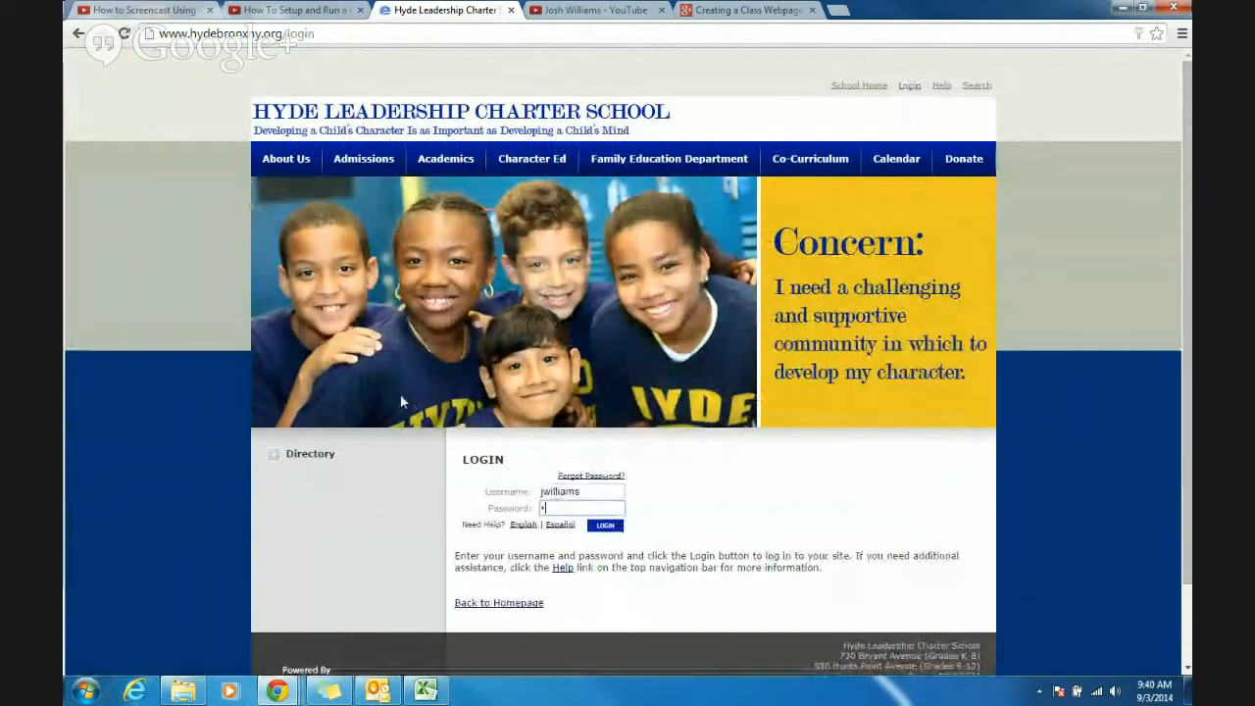
pyautogui.write('•••••••')
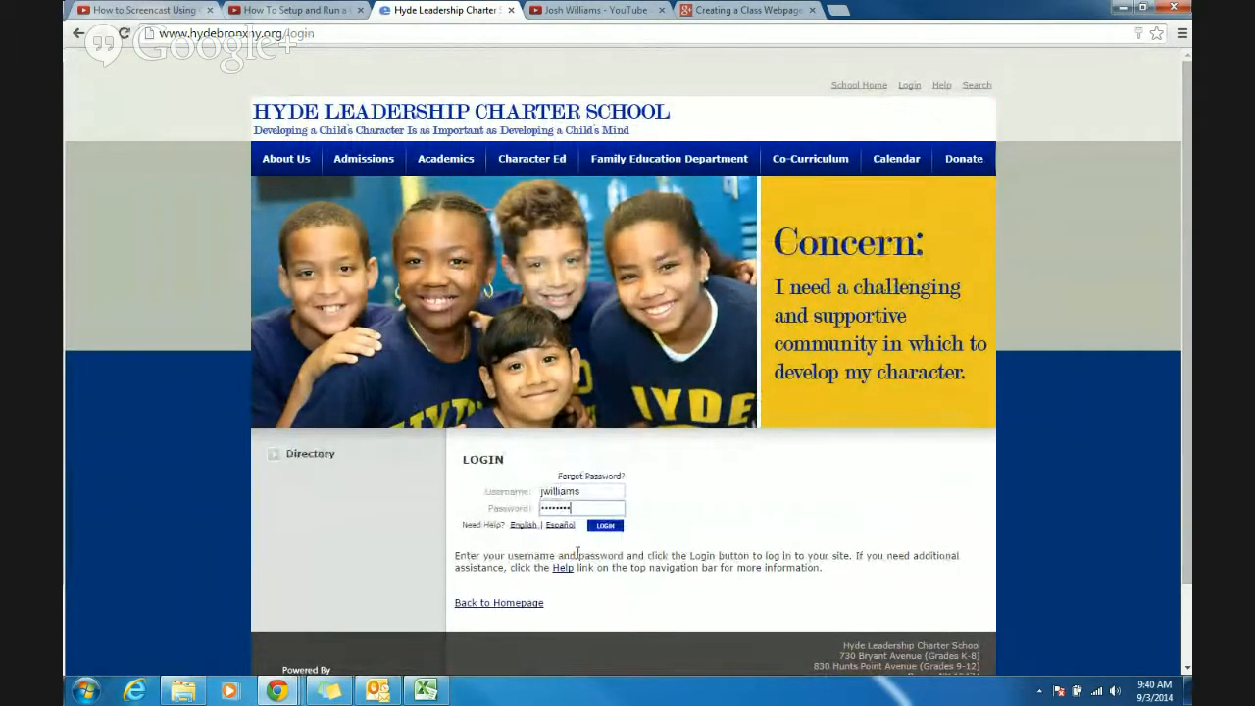
pyautogui.click(603, 527)
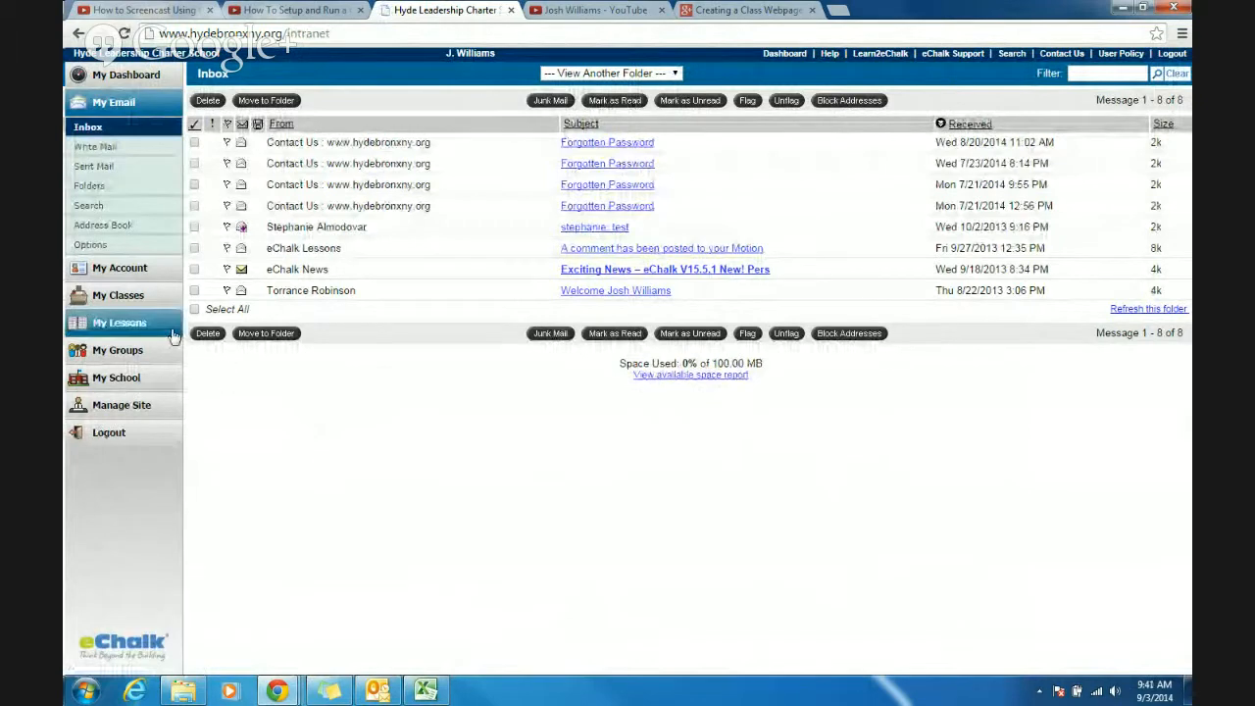
# - Open the English I class from the list of classes taught and look over its homepage
pyautogui.click(108, 298)
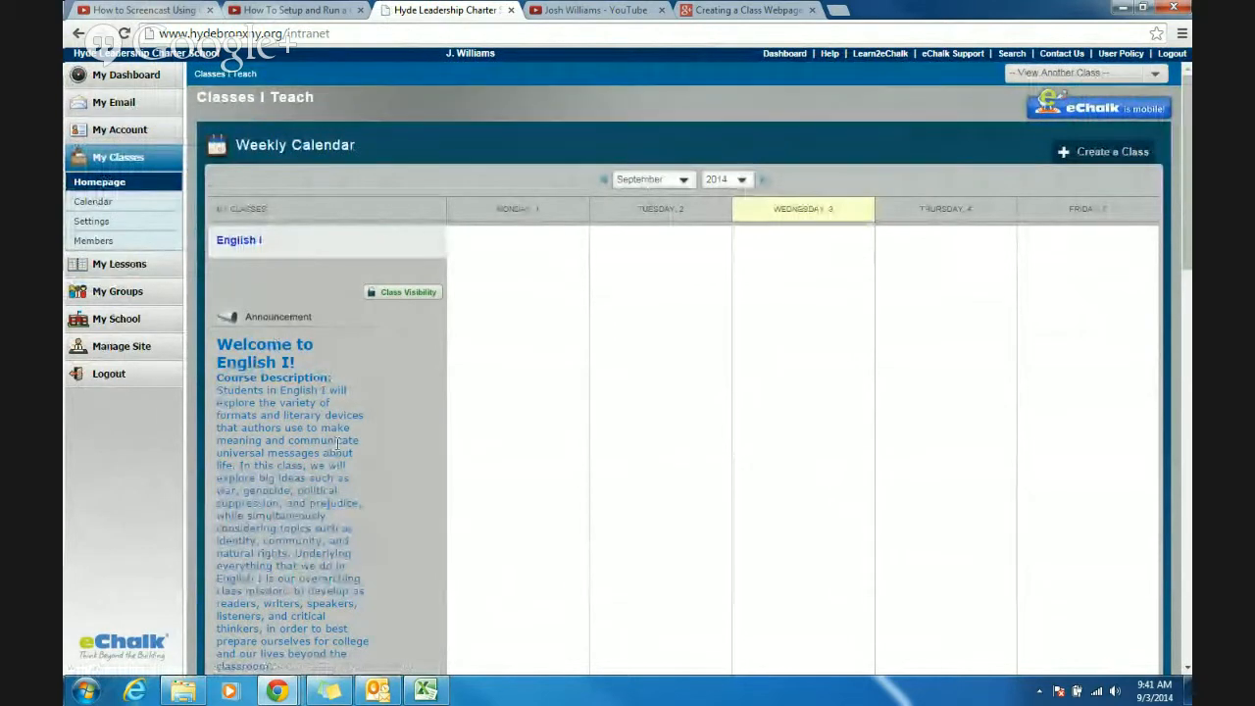
pyautogui.click(233, 243)
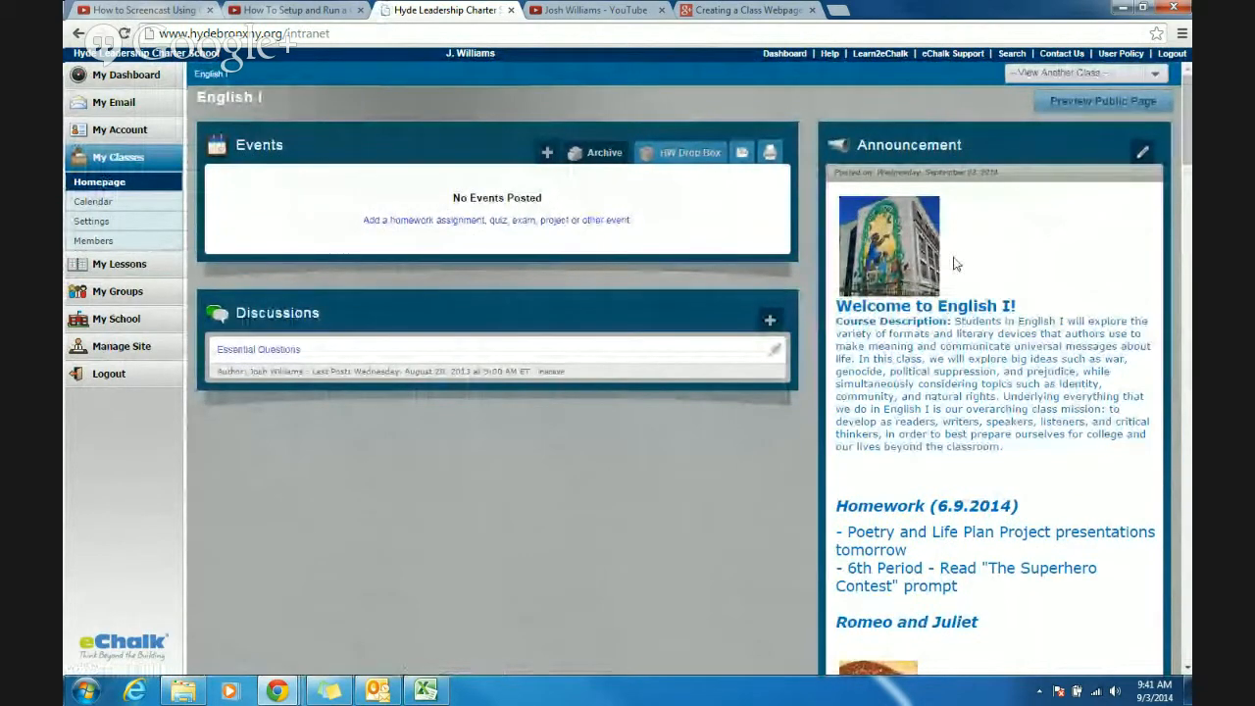
pyautogui.scroll(-5, 952, 255)
pyautogui.scroll(5, 722, 277)
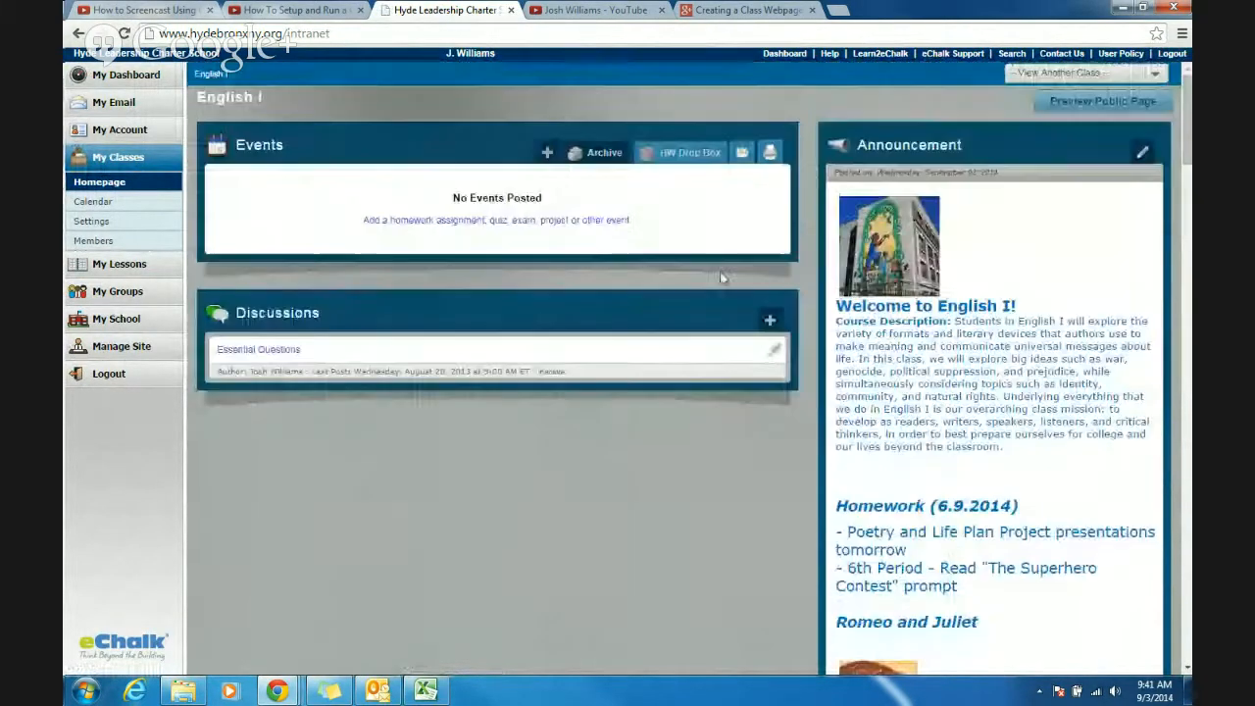
# - Start creating a new class, adding Art / Art to the subject choices and selecting Miscellaneous as its course
pyautogui.click(116, 160)
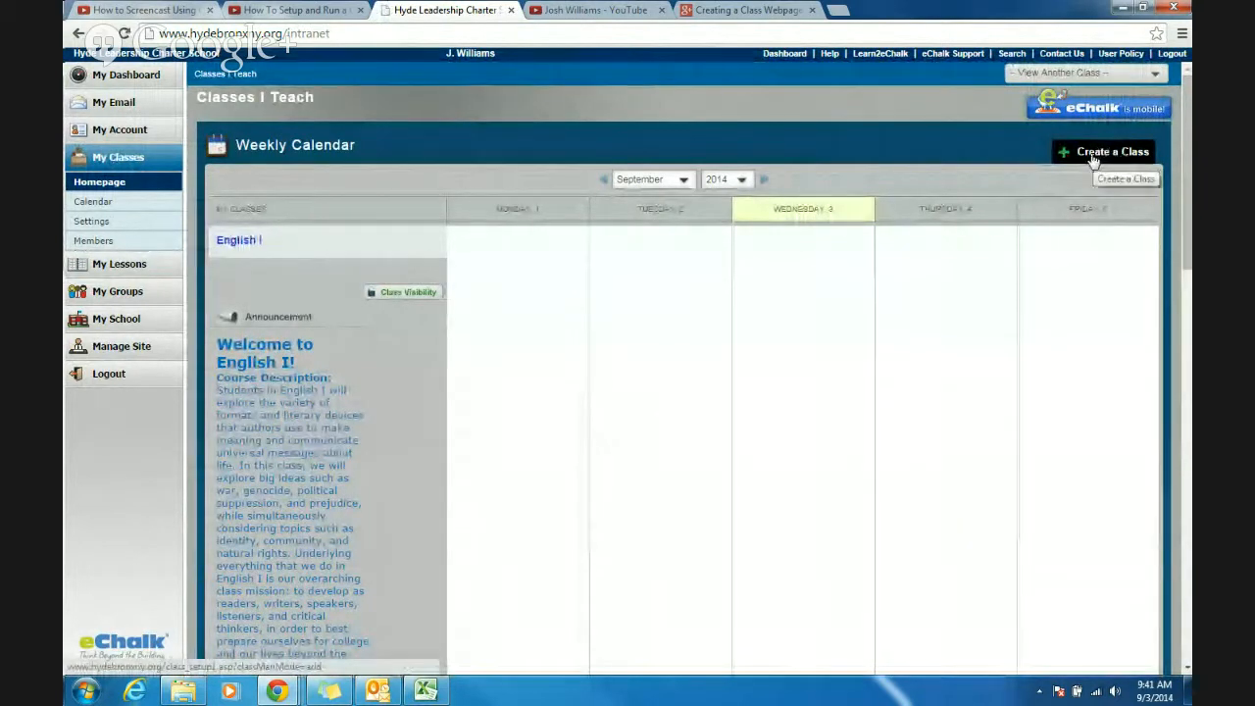
pyautogui.click(1093, 155)
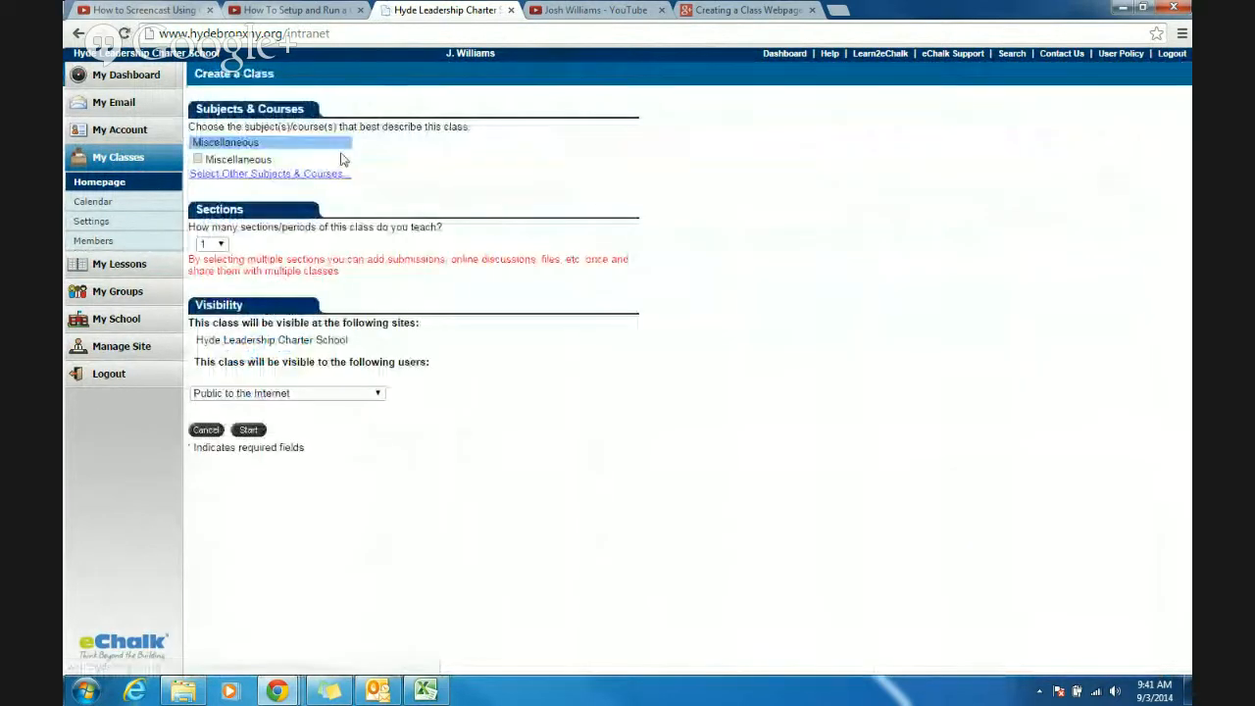
pyautogui.click(227, 175)
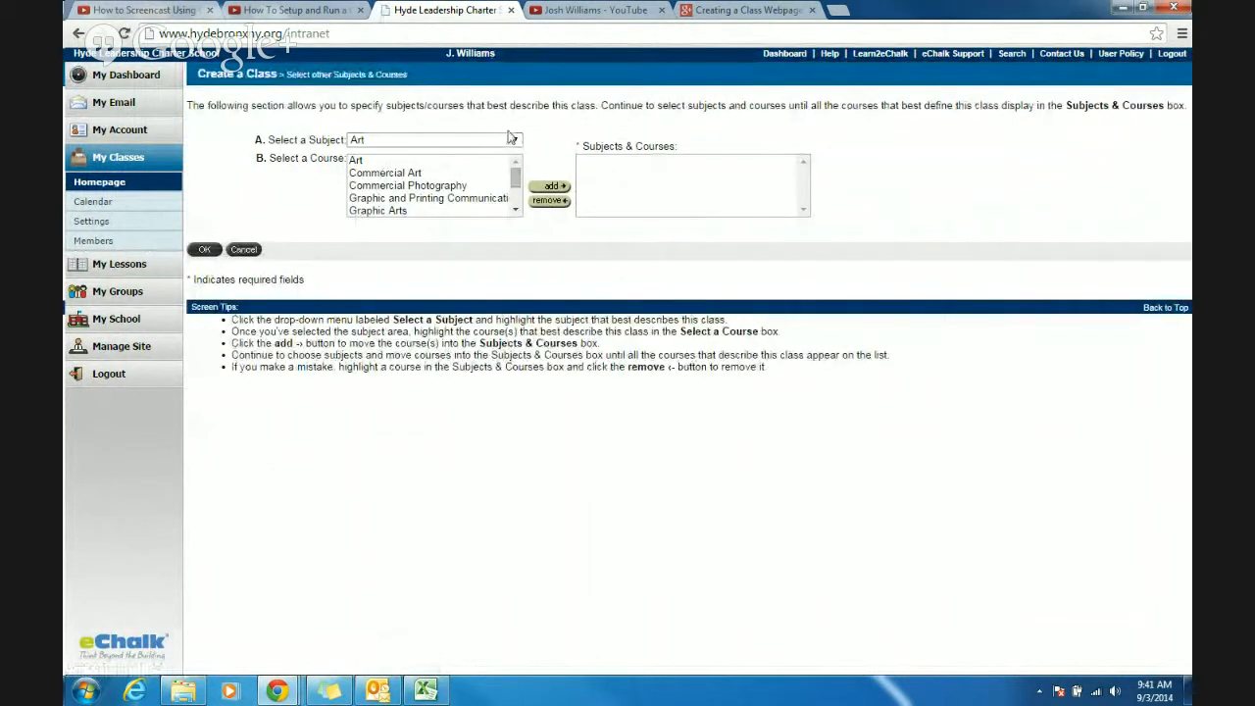
pyautogui.click(393, 160)
pyautogui.click(550, 187)
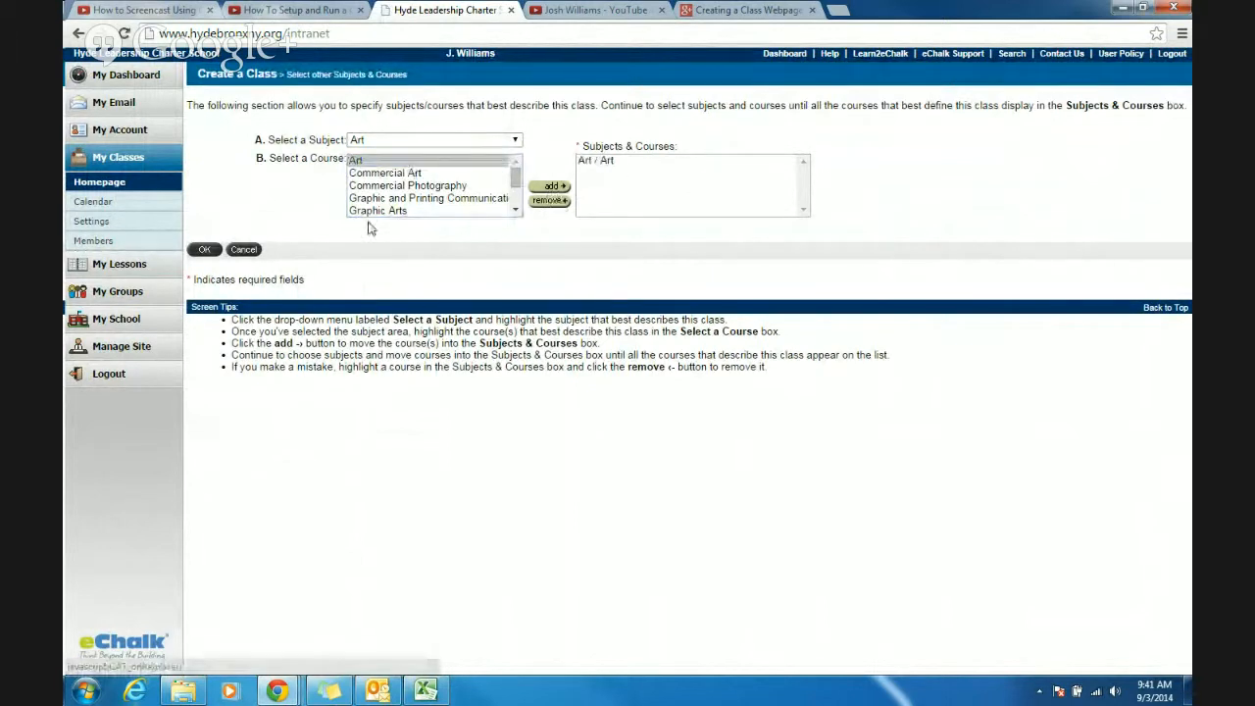
pyautogui.click(205, 249)
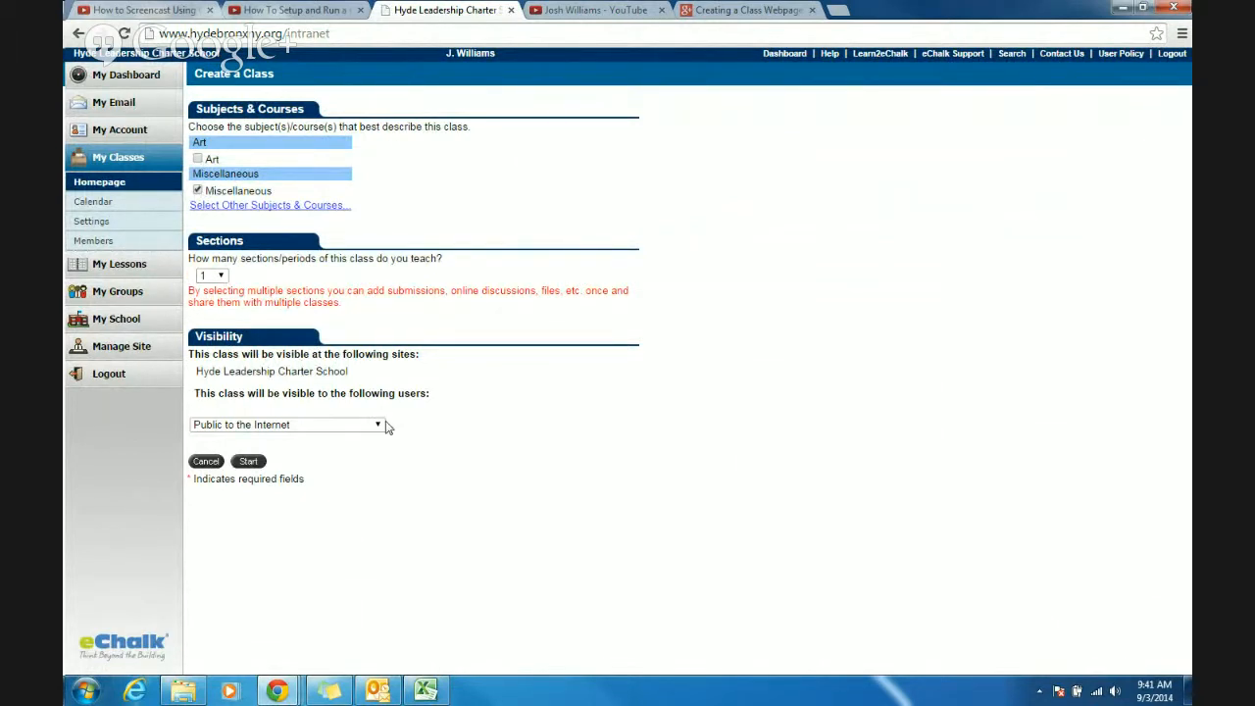
# - Keep the new class visible as Public to the Internet with one section, and proceed to its profile form
pyautogui.click(376, 427)
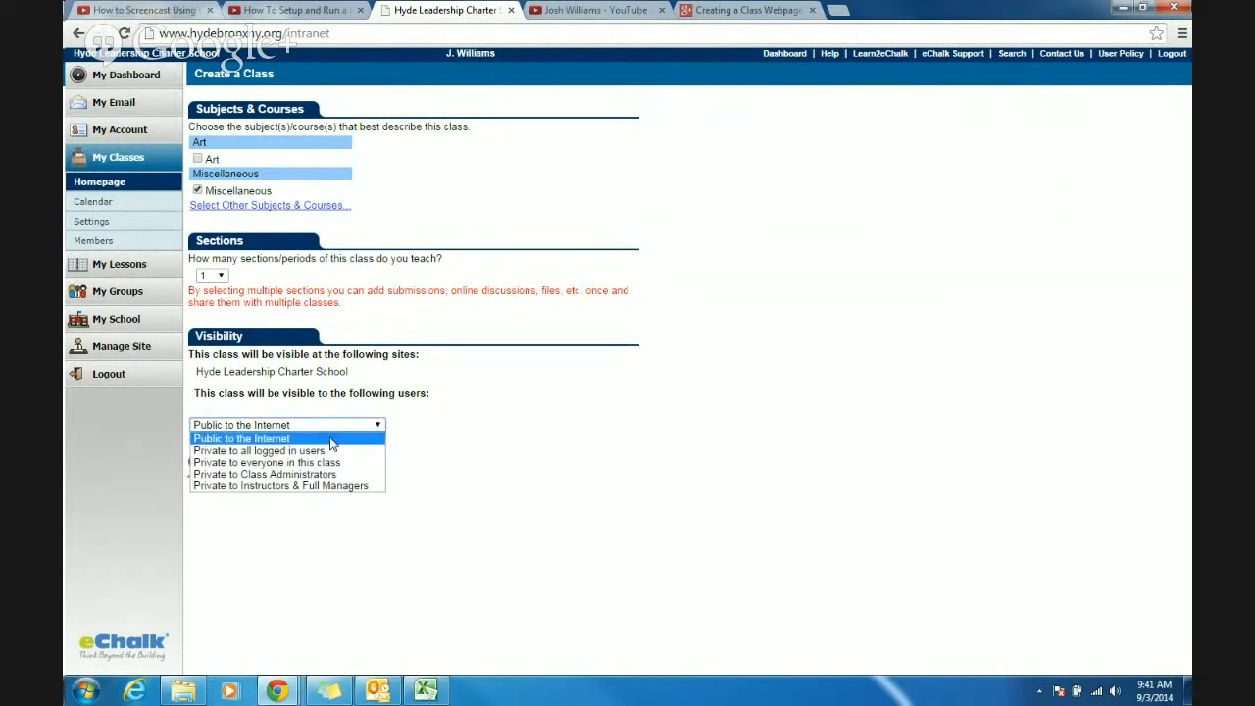
pyautogui.click(332, 439)
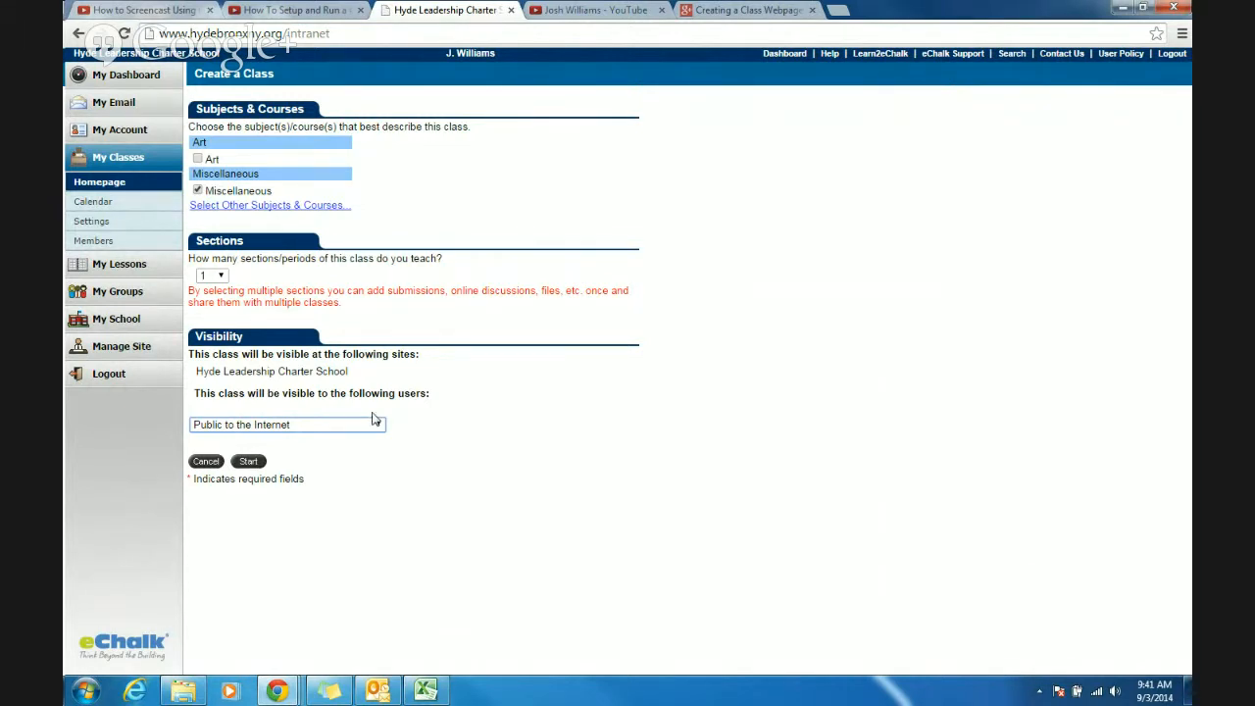
pyautogui.click(373, 419)
pyautogui.click(388, 371)
pyautogui.click(253, 463)
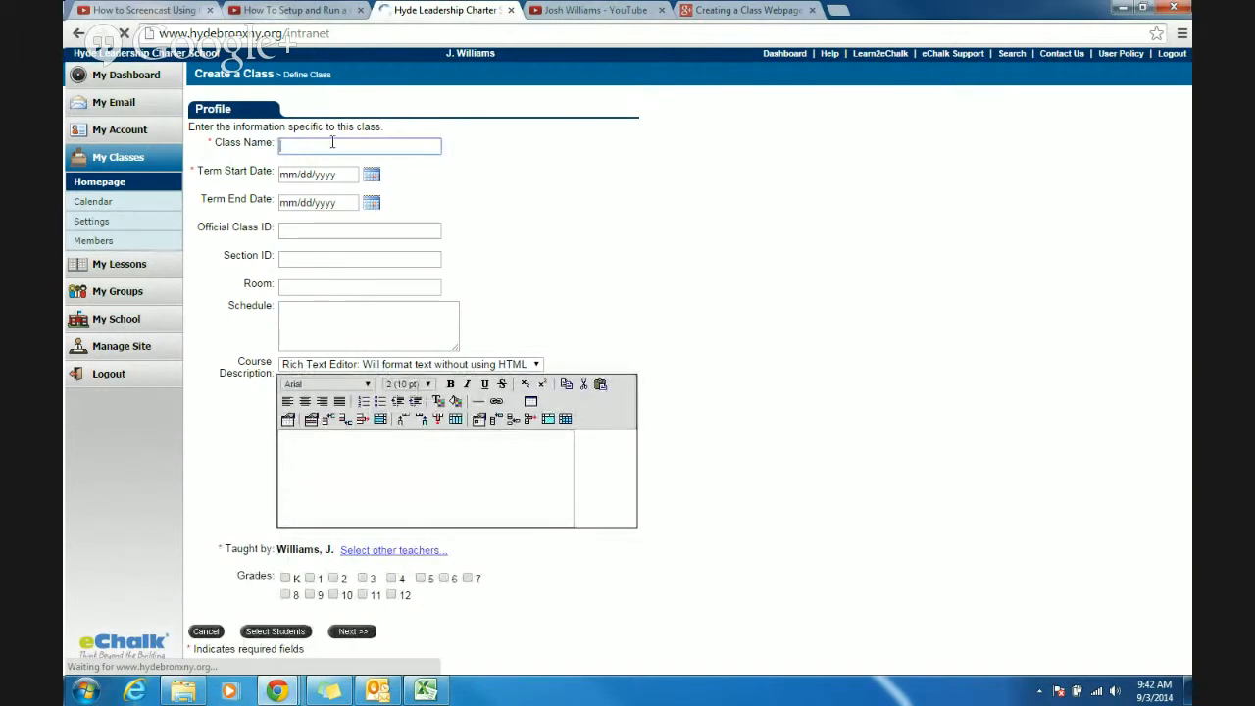
# - Name the class Sample Class Website
pyautogui.write('Sample Class Website')
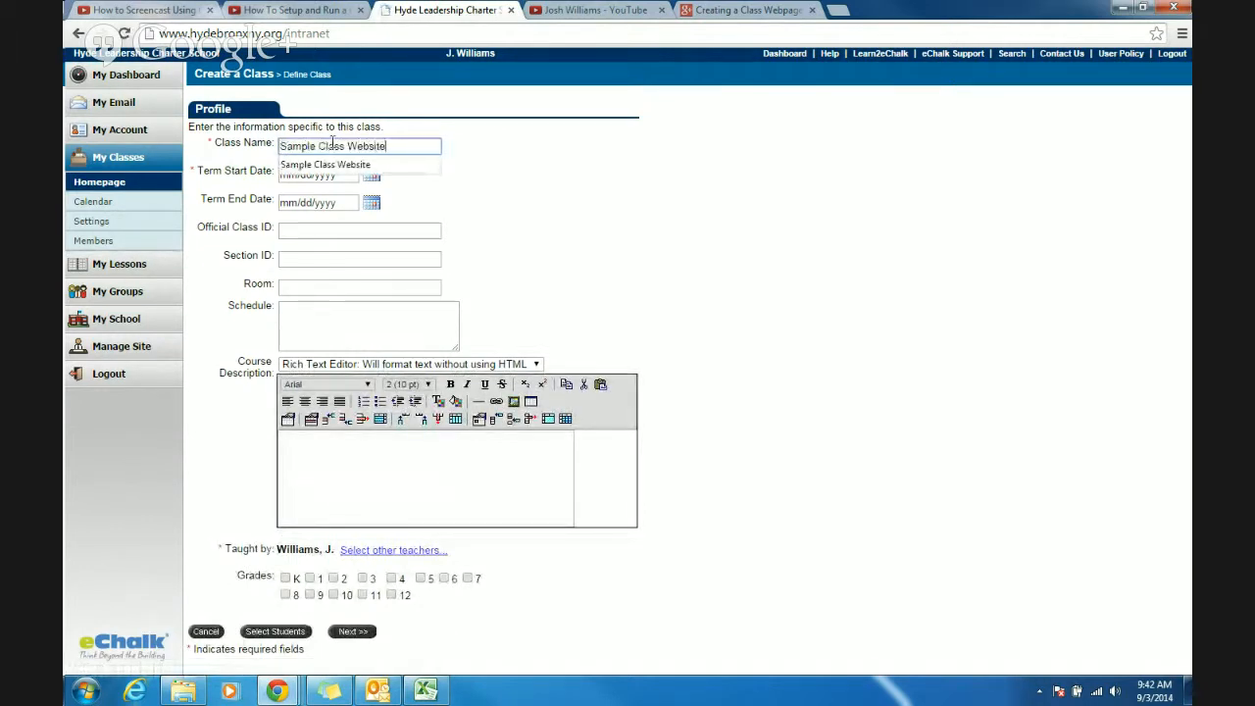
pyautogui.press('Tab')
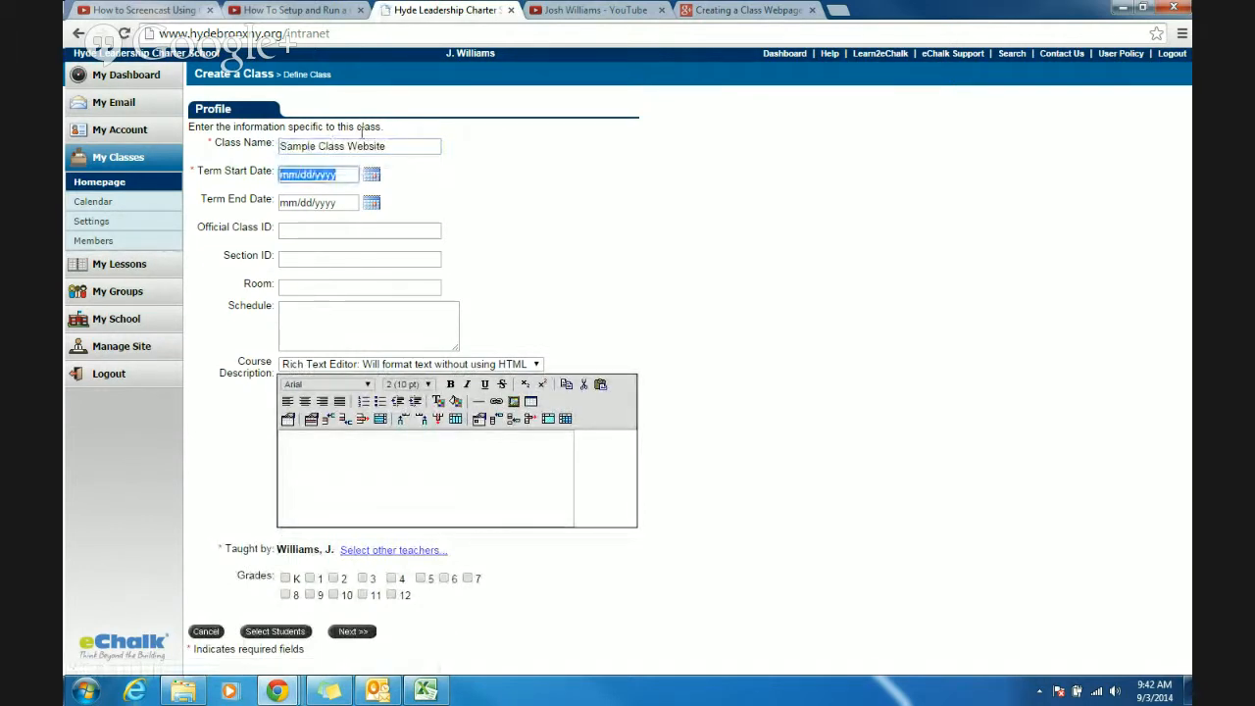
# - Set the term start date to 09/02/14 and the term end date to 06/30/15
pyautogui.click(371, 175)
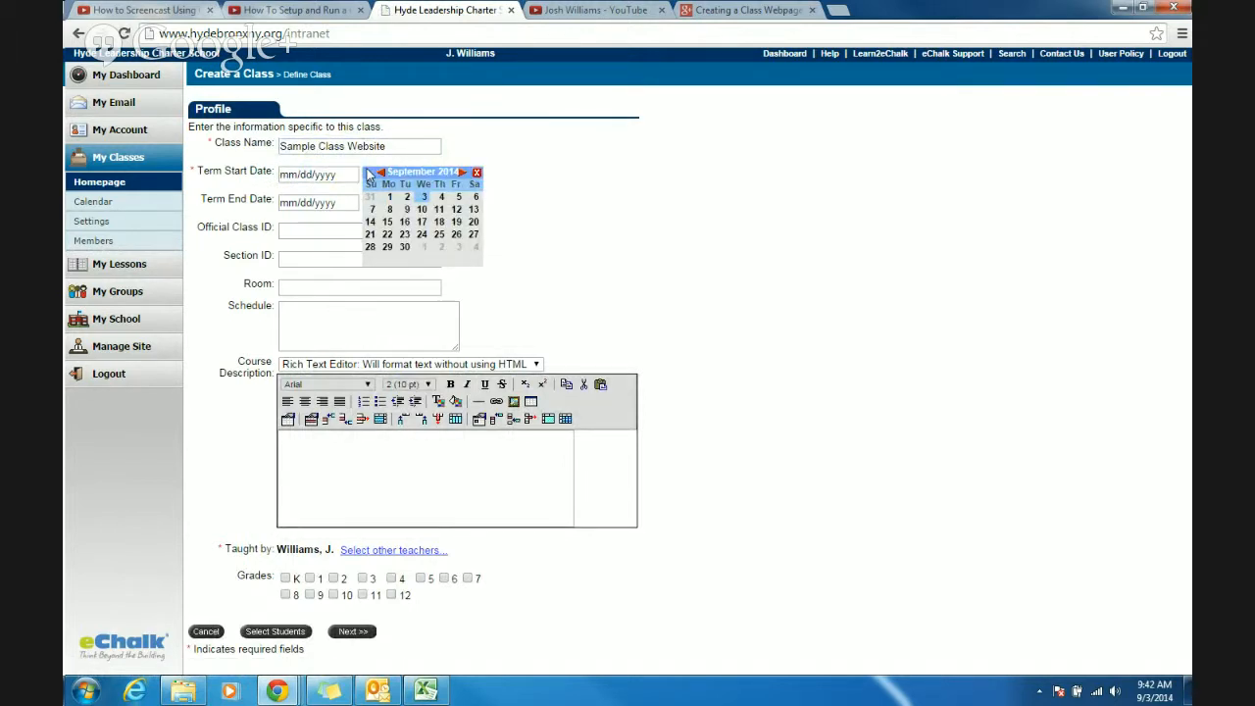
pyautogui.click(407, 197)
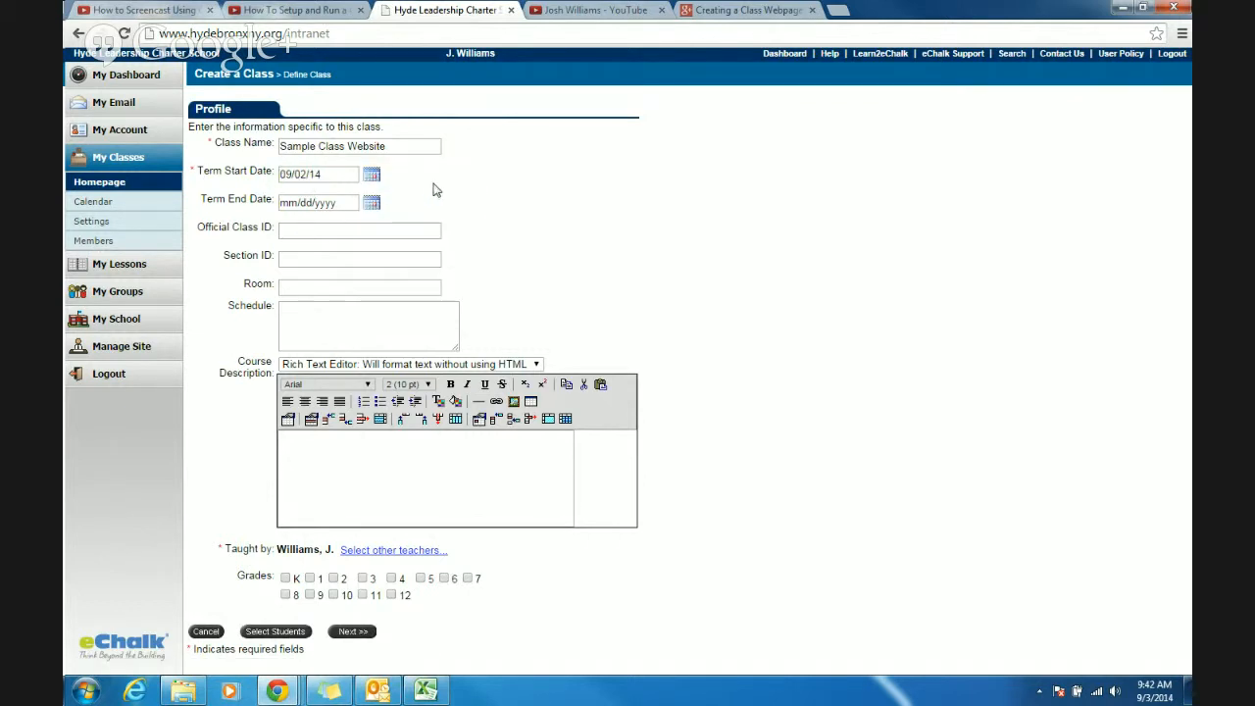
pyautogui.click(372, 202)
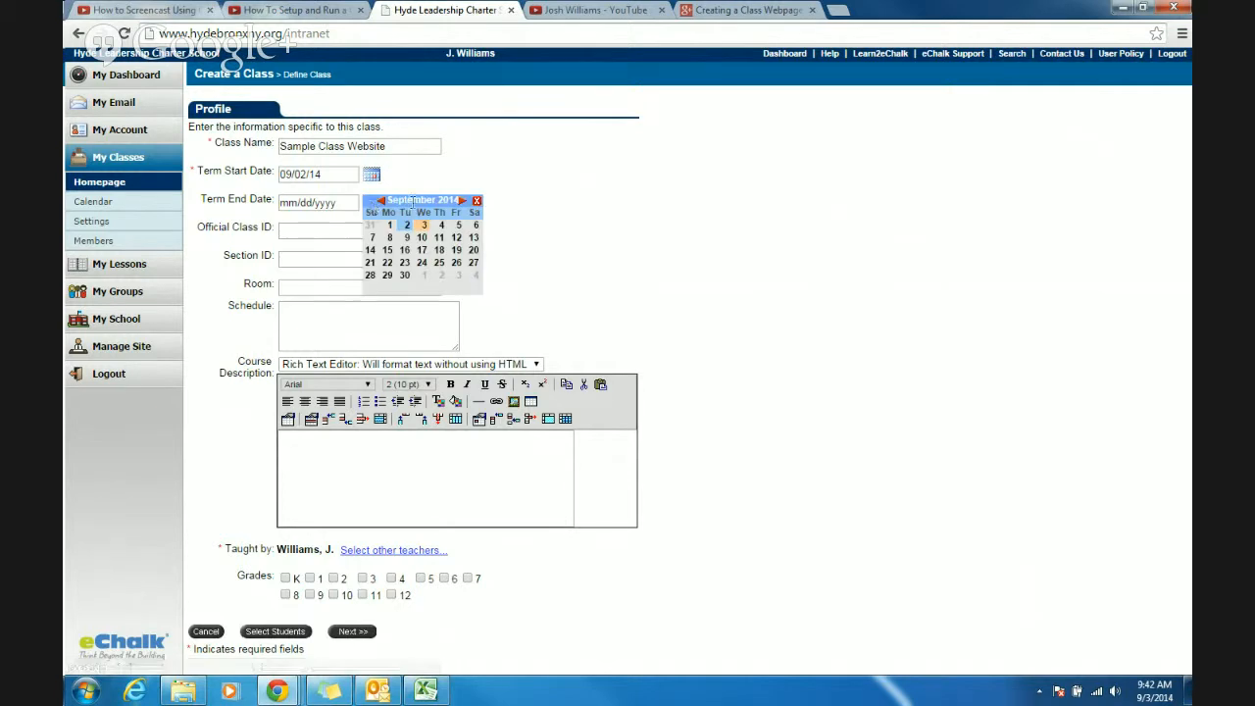
pyautogui.click(461, 201)
pyautogui.click(461, 201)
pyautogui.click(460, 201)
pyautogui.click(461, 201)
pyautogui.click(461, 201)
pyautogui.click(461, 201)
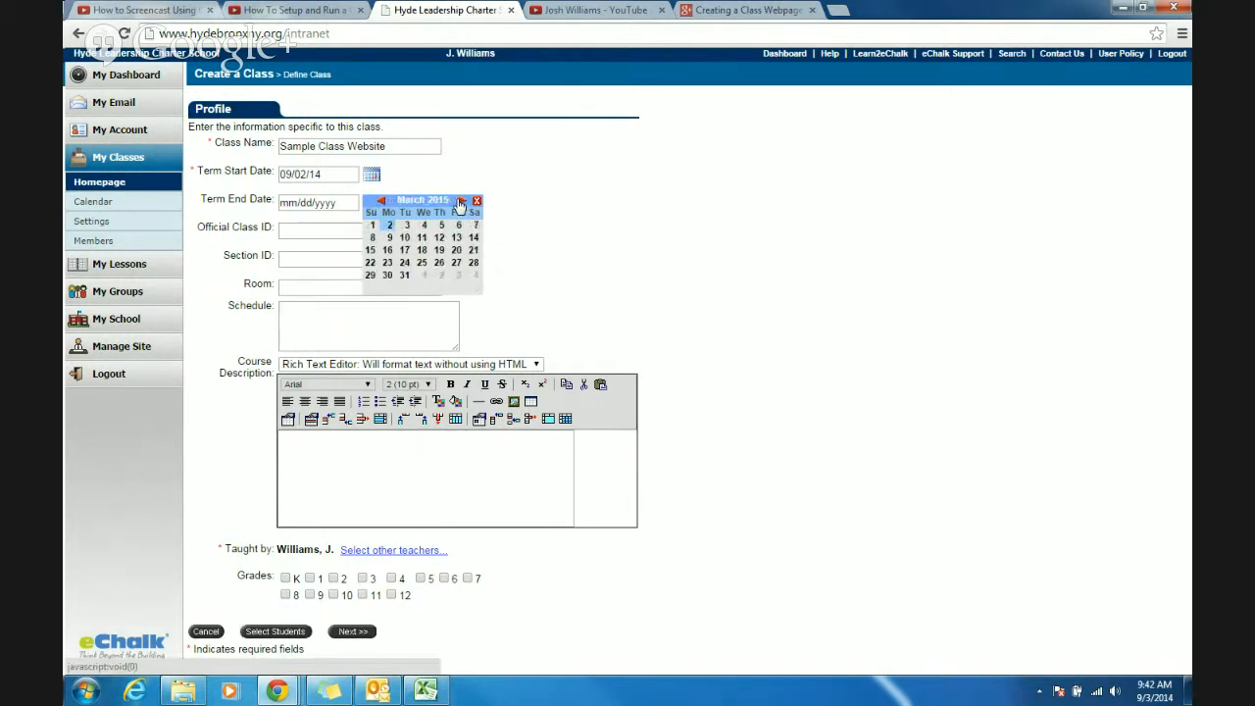
pyautogui.click(461, 201)
pyautogui.click(461, 201)
pyautogui.click(461, 201)
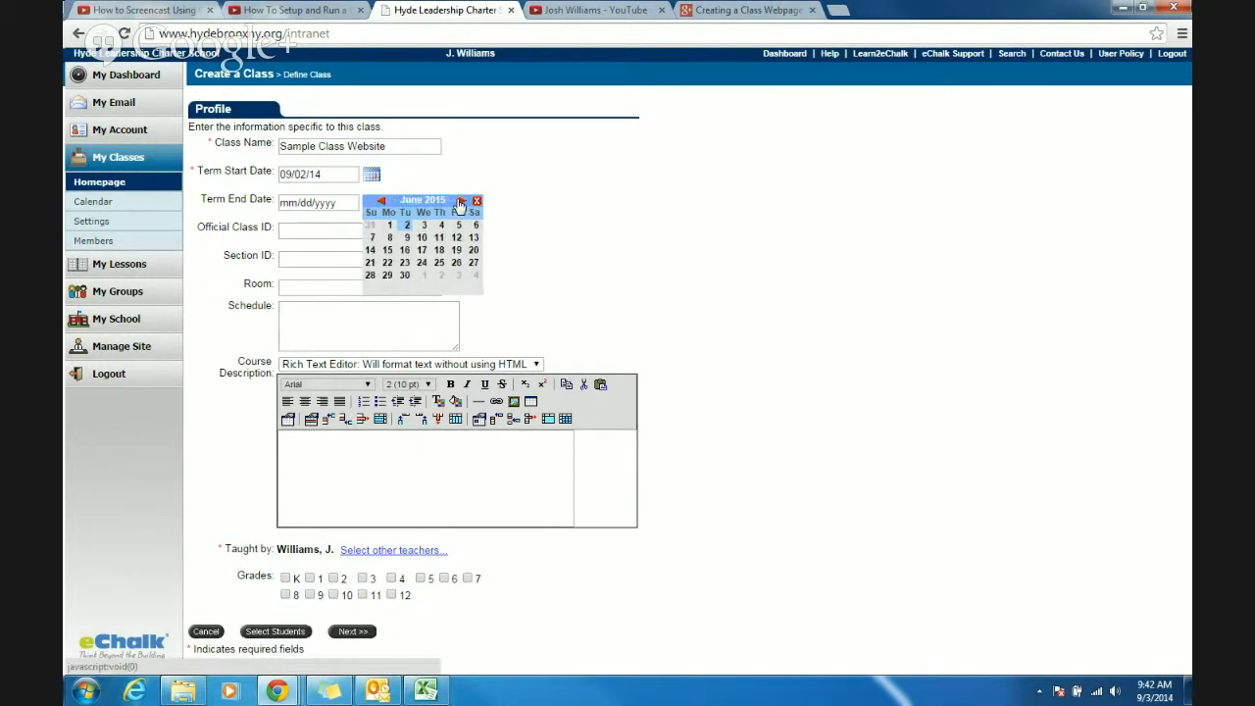
pyautogui.click(404, 277)
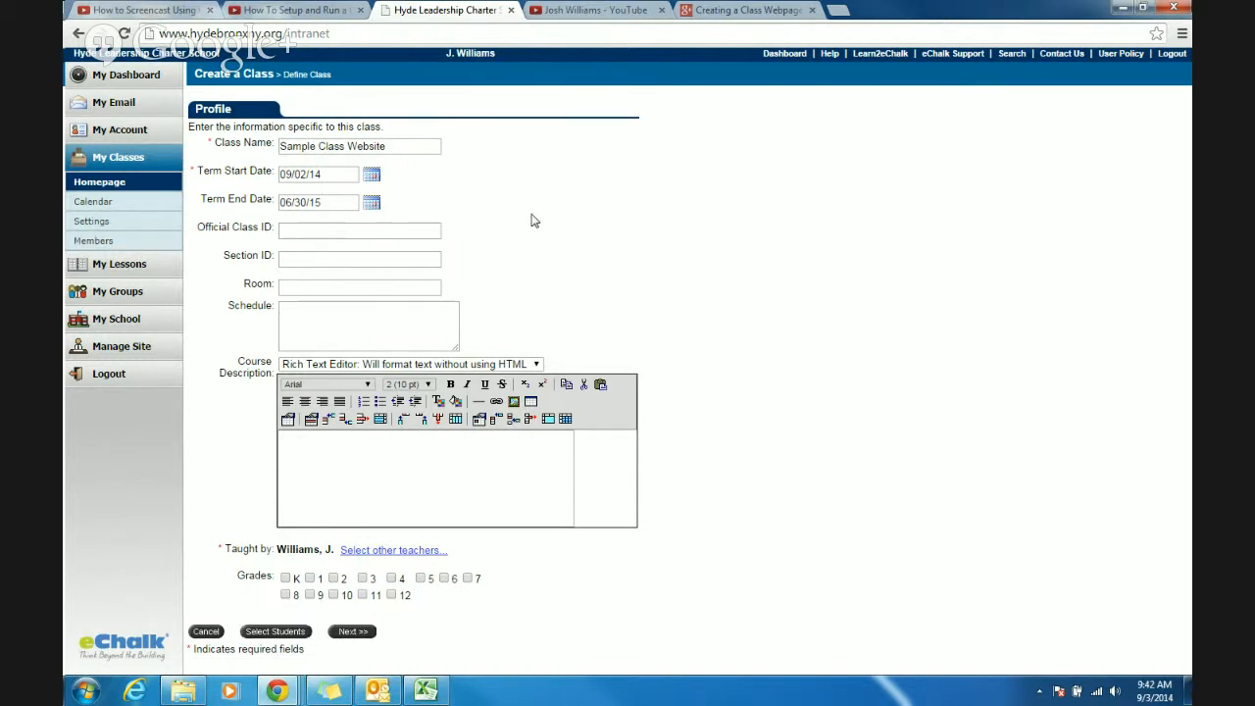
# - Enter 305 as the class's room and leave the schedule blank
pyautogui.click(309, 284)
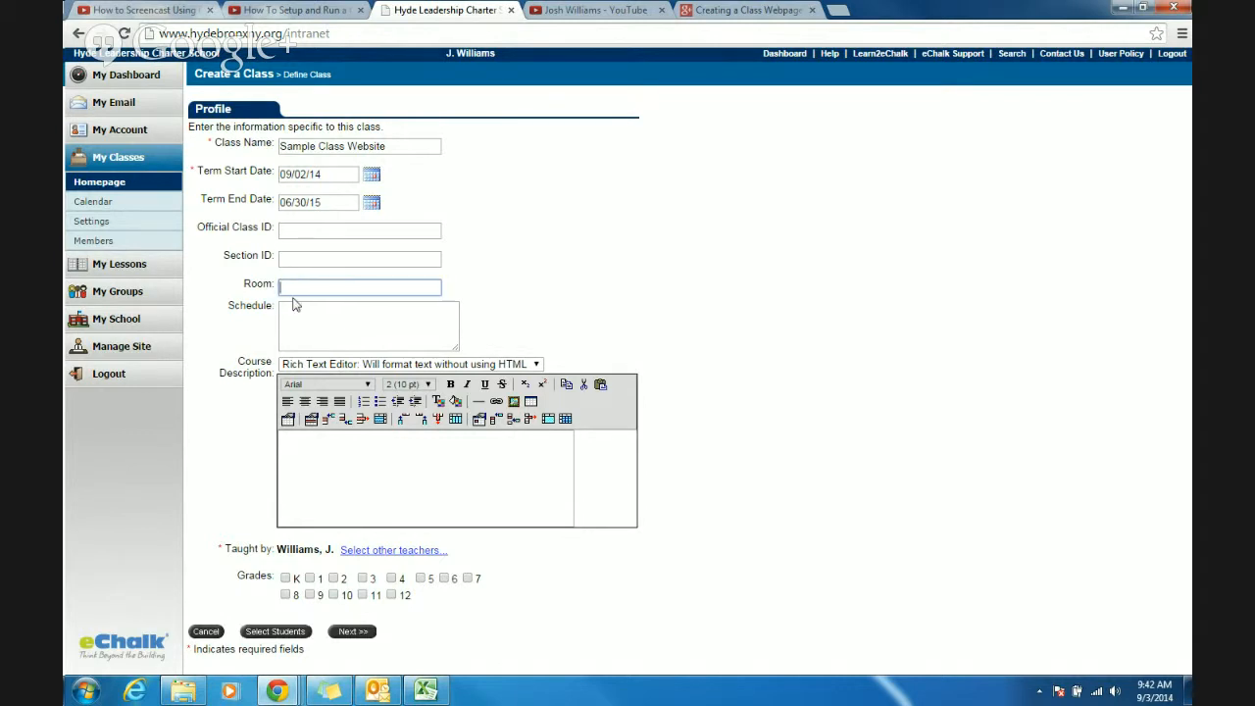
pyautogui.write('305')
pyautogui.press('Tab')
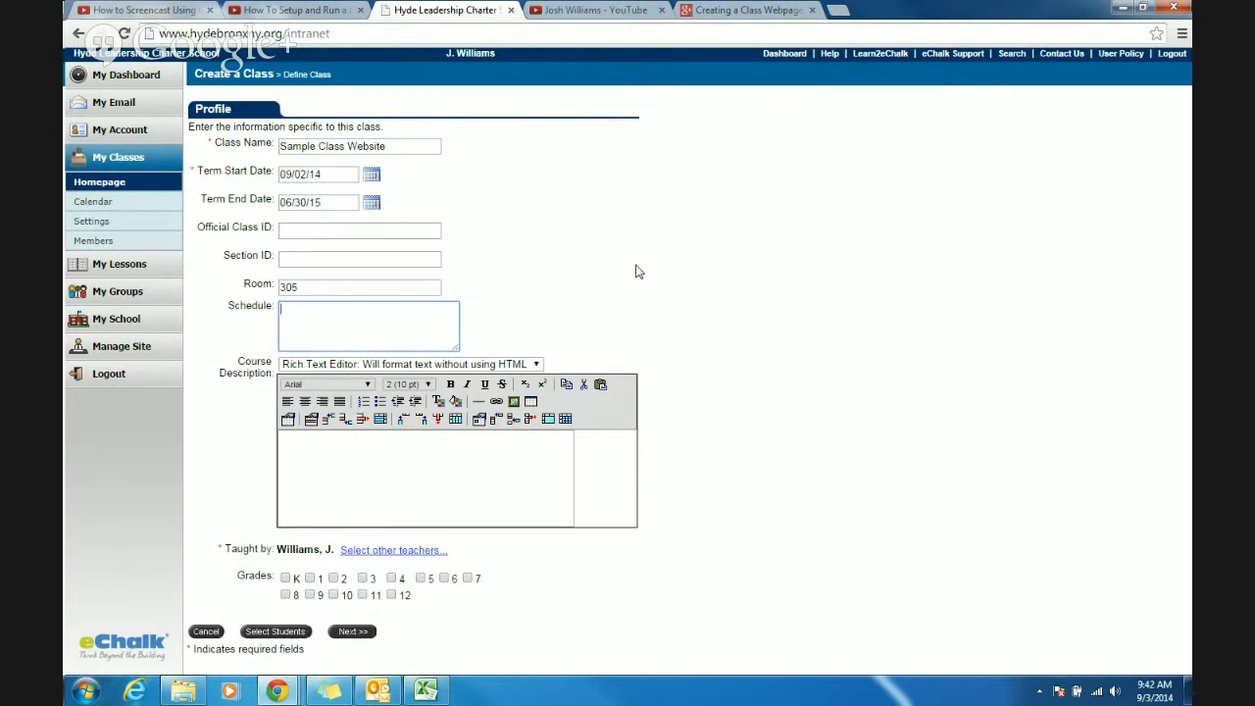
pyautogui.click(730, 310)
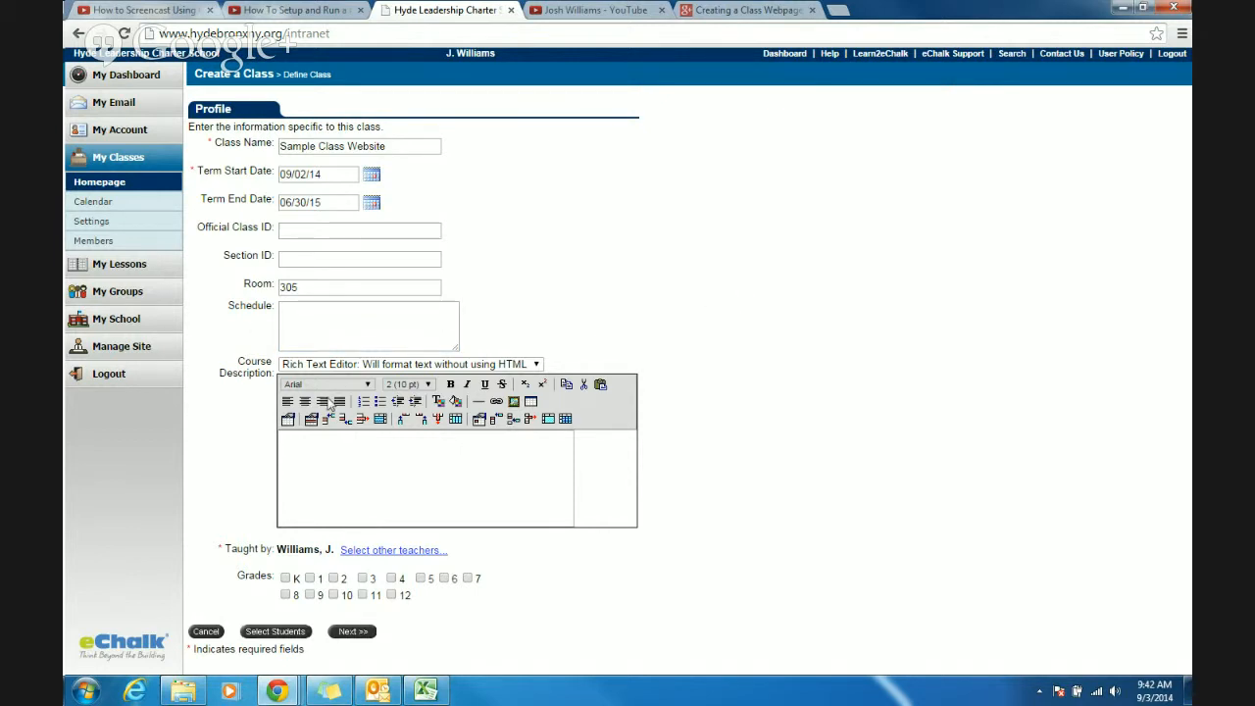
# - Enter the course description "This is a sample class webpage." and assign the class to grade 12
pyautogui.click(365, 453)
pyautogui.write('samp')
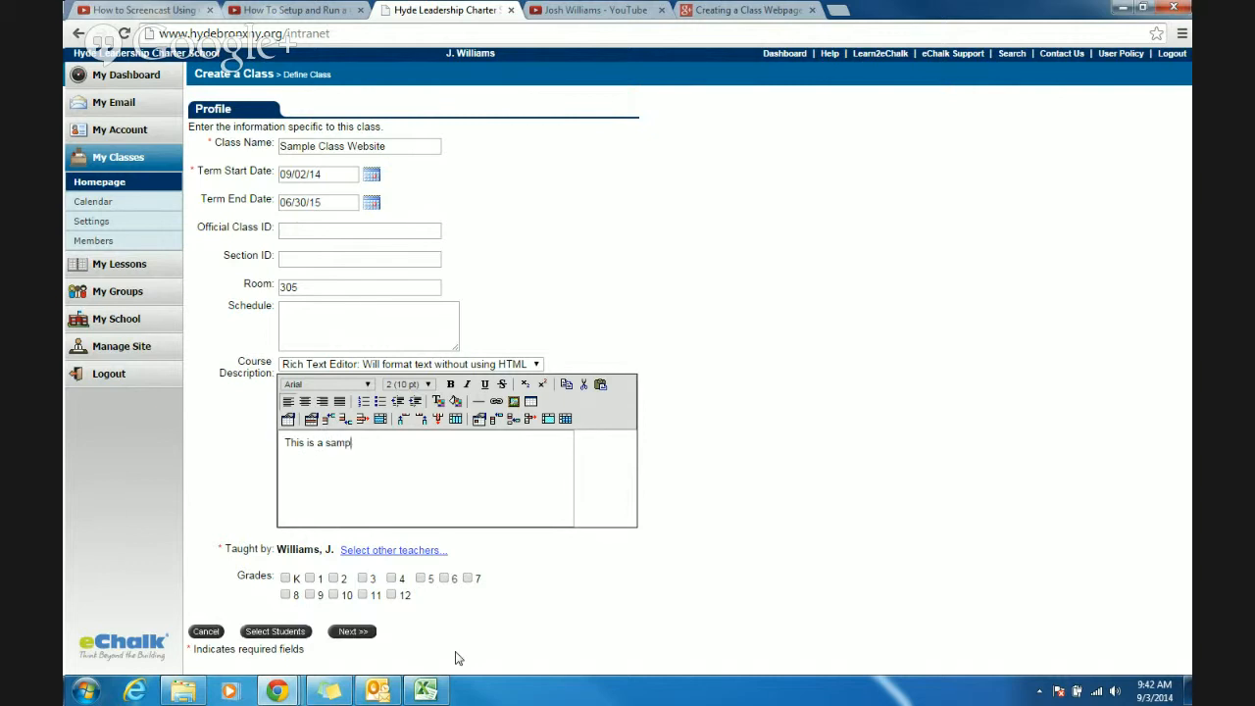
pyautogui.write('le class webpage.')
pyautogui.click(391, 595)
# - Submit the class profile without students and finish creating the class without additional members
pyautogui.click(362, 638)
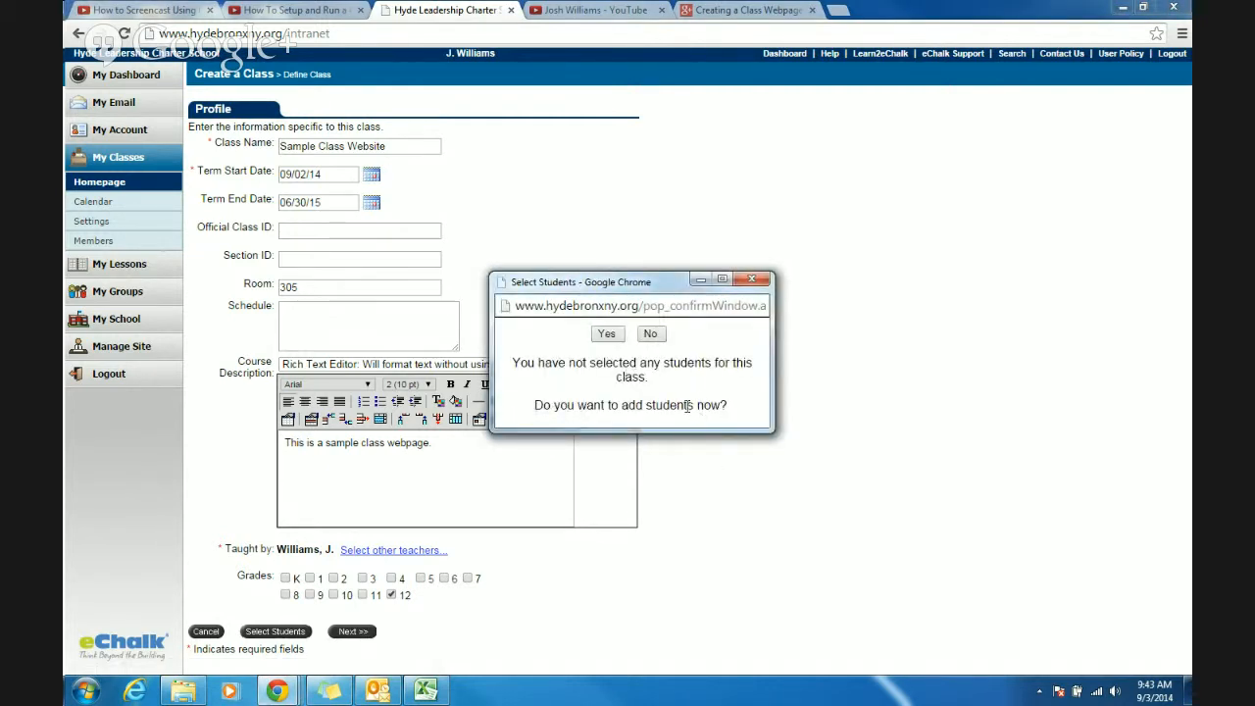
pyautogui.click(650, 335)
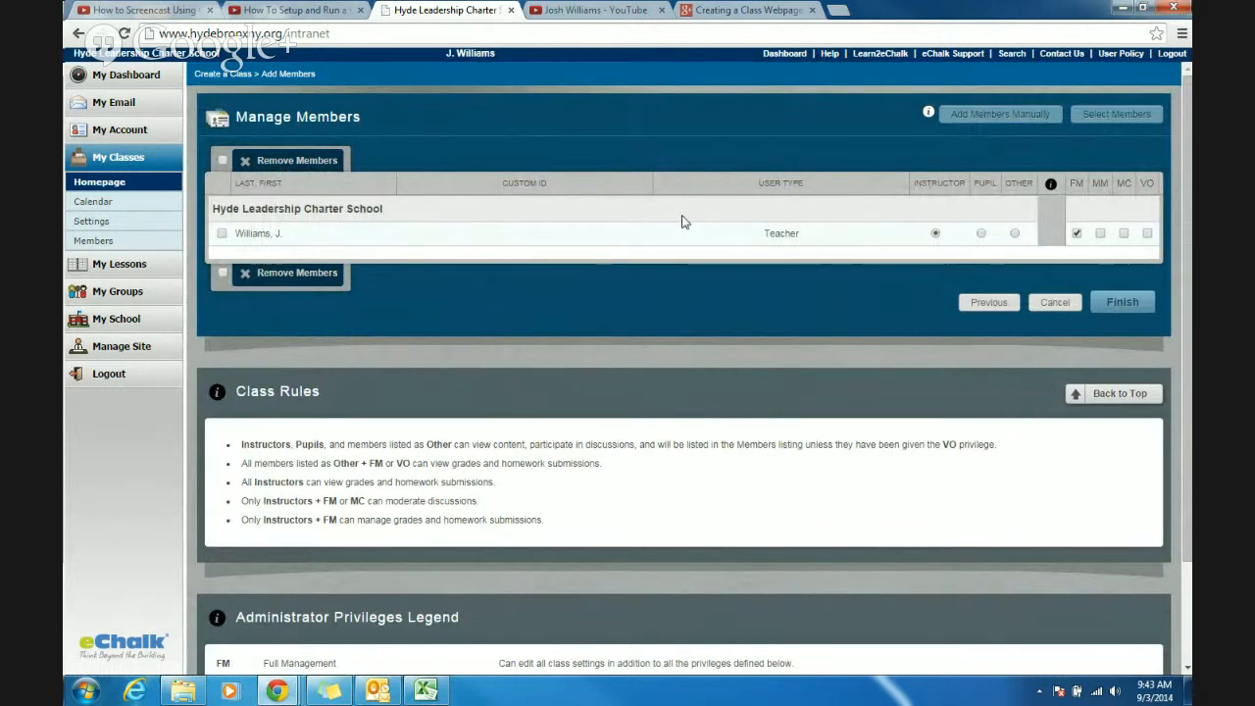
pyautogui.scroll(-2, 684, 222)
pyautogui.scroll(2, 719, 422)
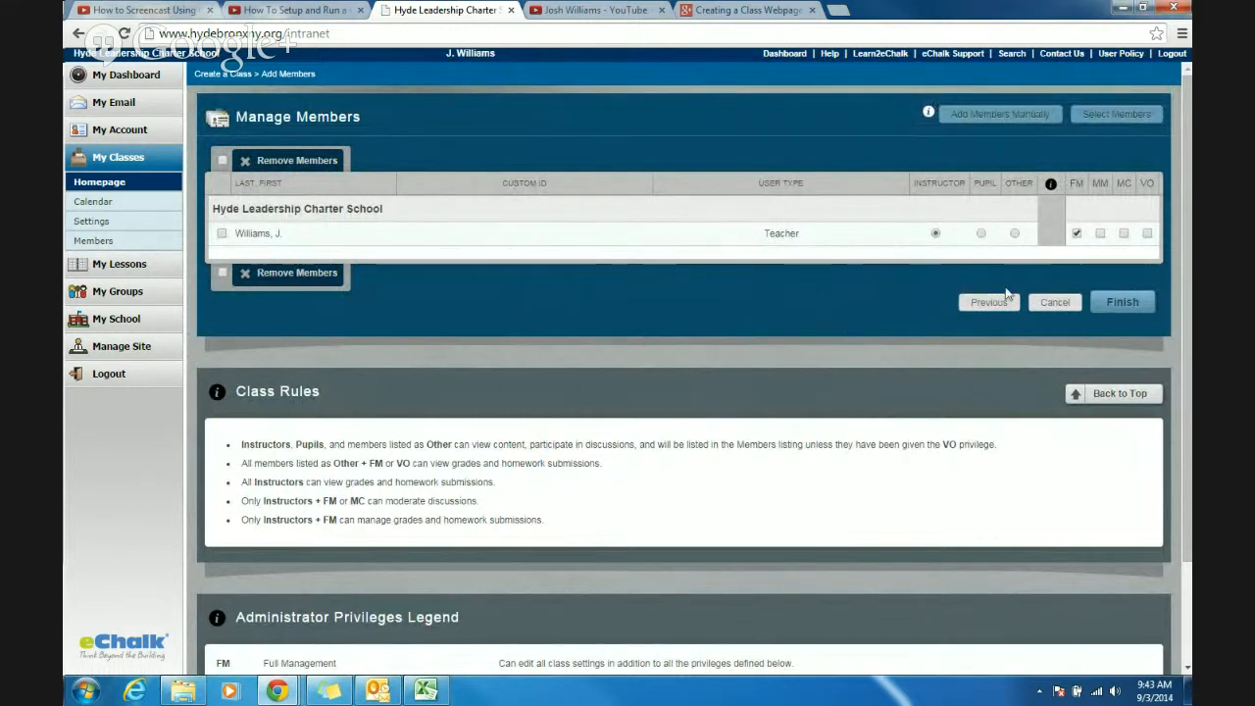
pyautogui.click(1118, 306)
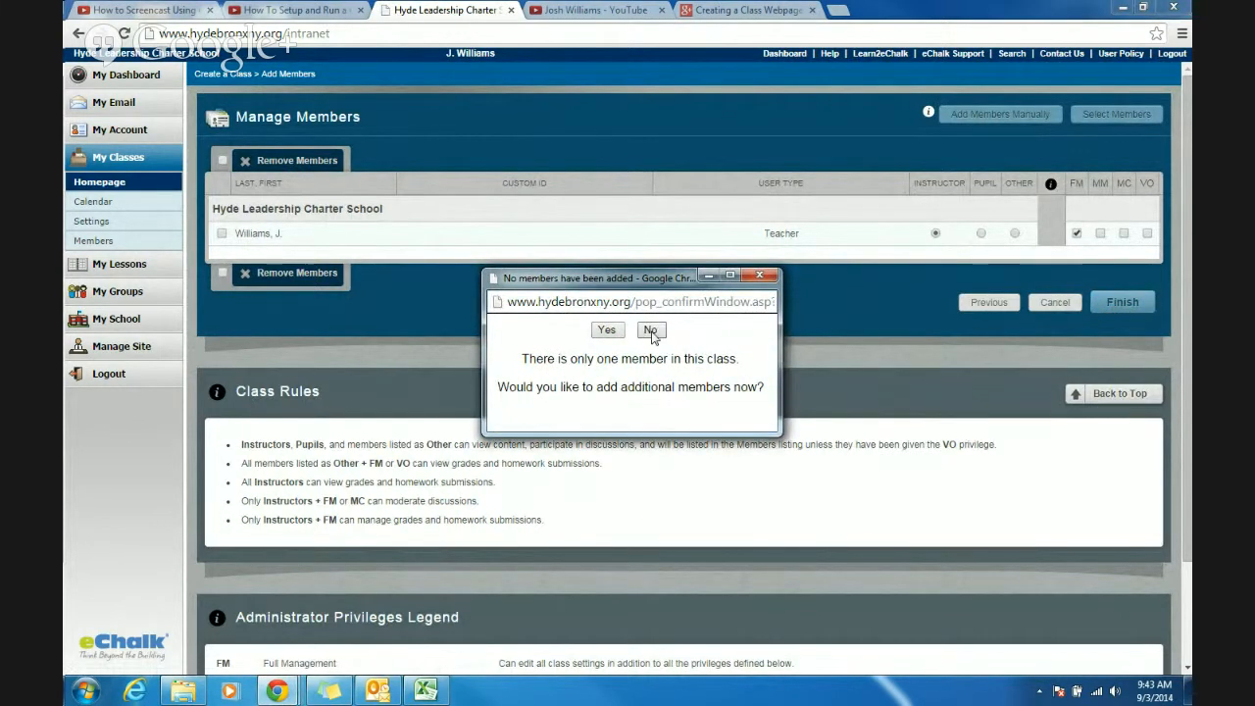
pyautogui.click(651, 331)
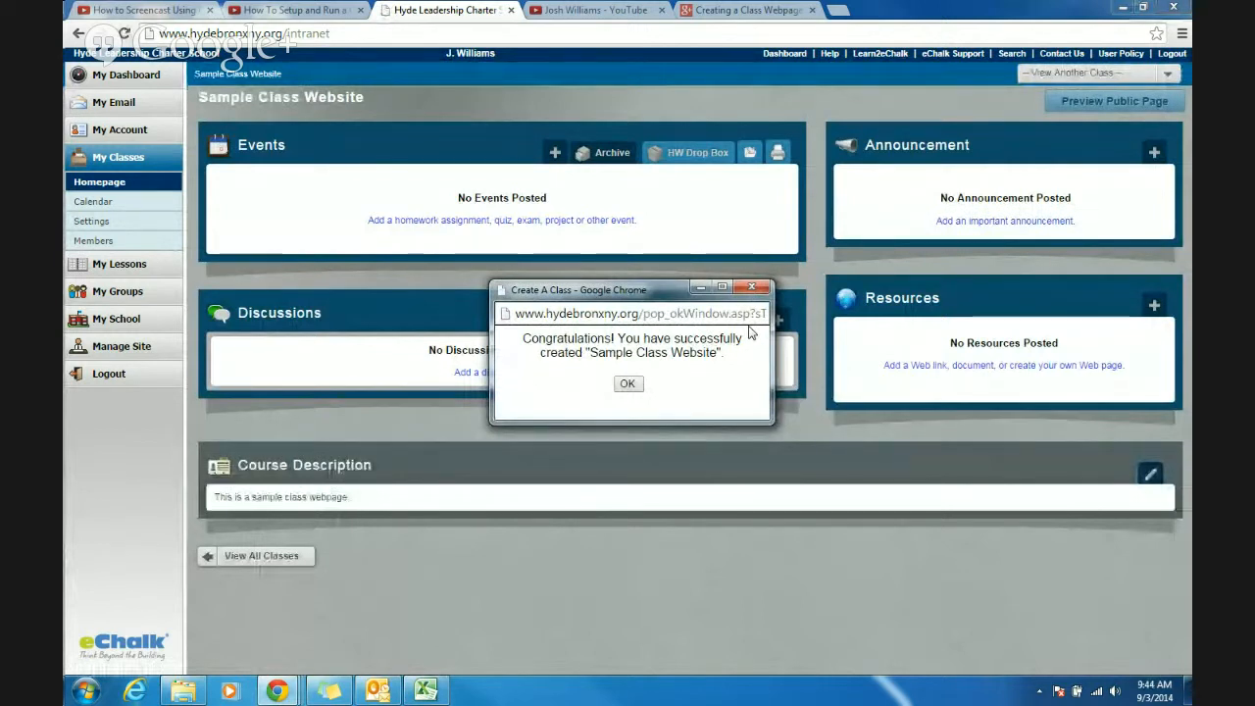
pyautogui.click(628, 384)
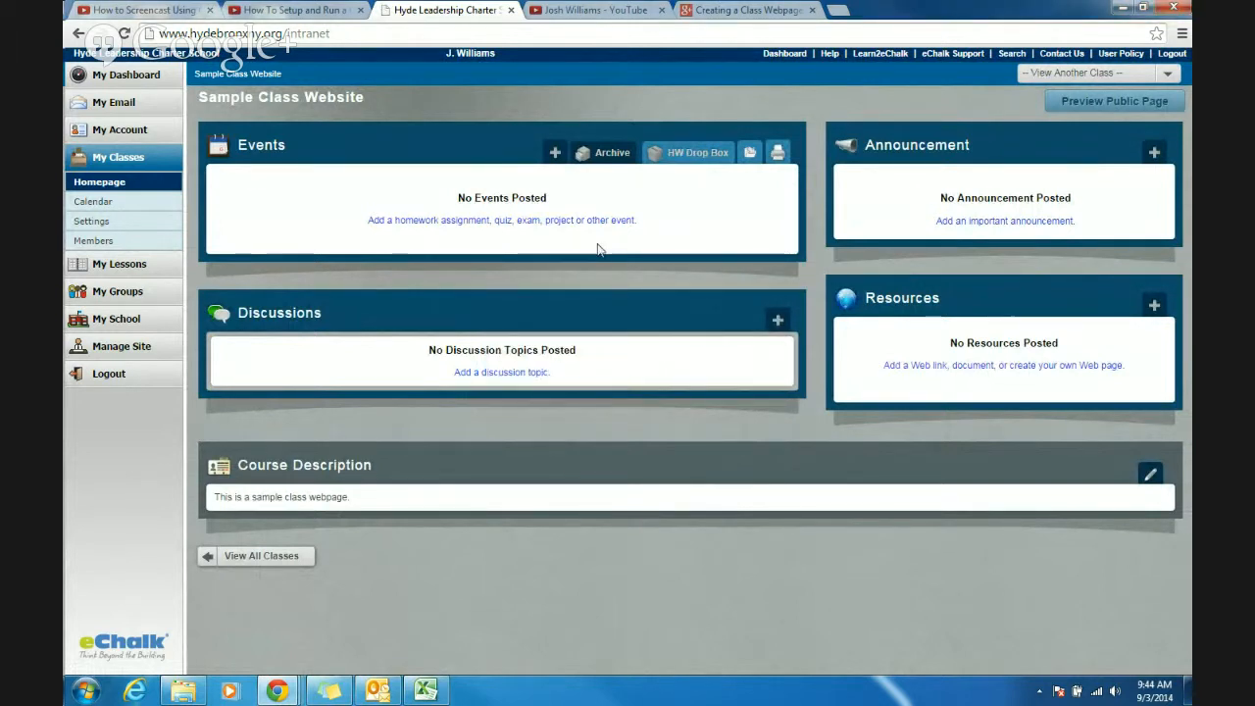
# - Add a class event of type Homework titled "9.3.2014 Homework"
pyautogui.click(555, 156)
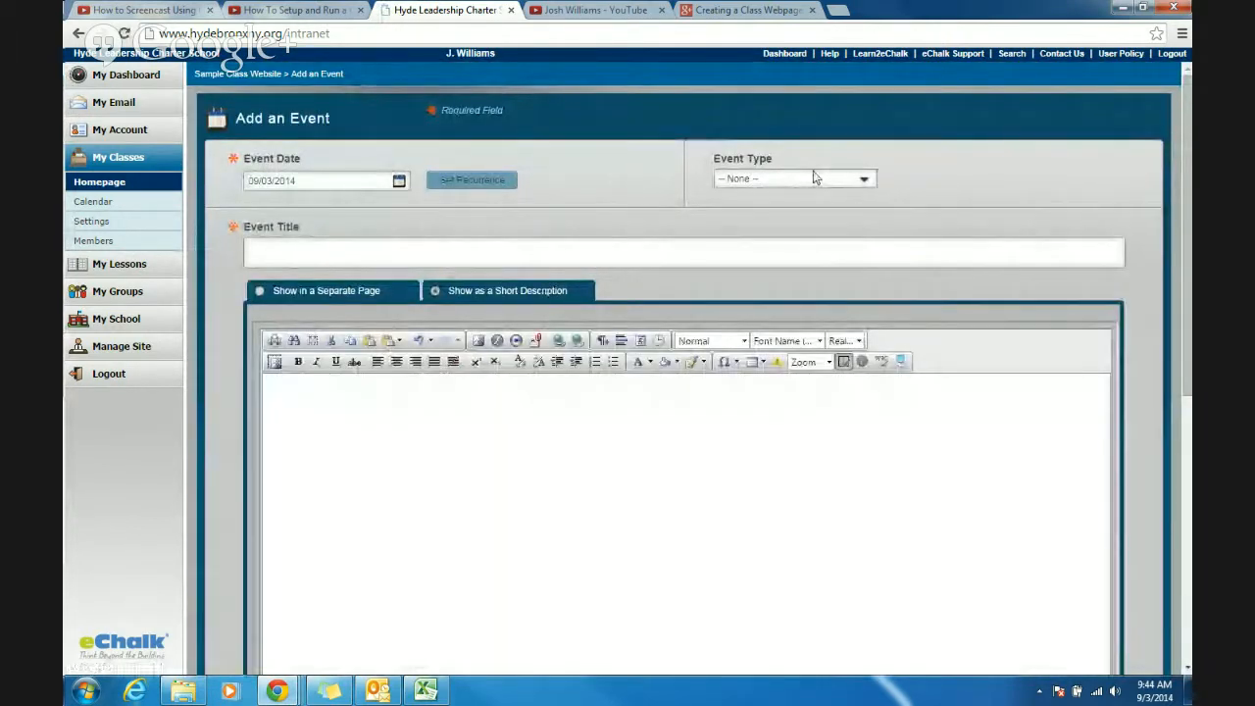
pyautogui.click(828, 179)
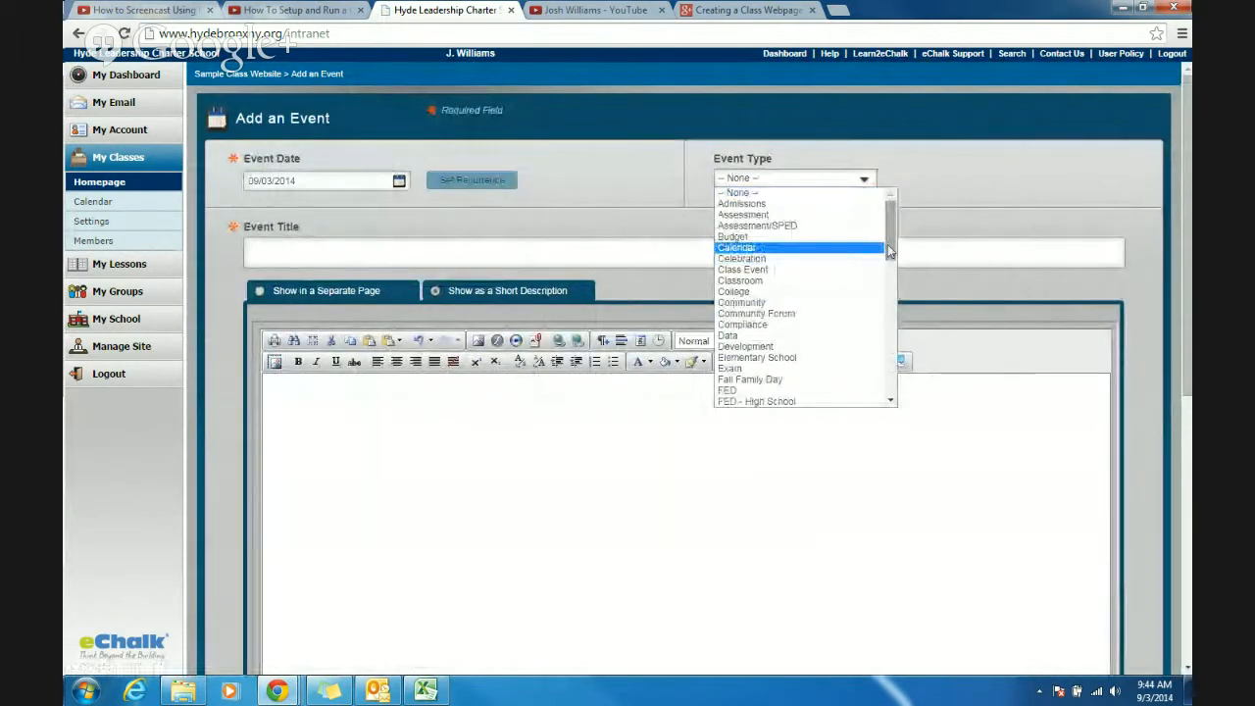
pyautogui.scroll(-6, 873, 294)
pyautogui.click(865, 324)
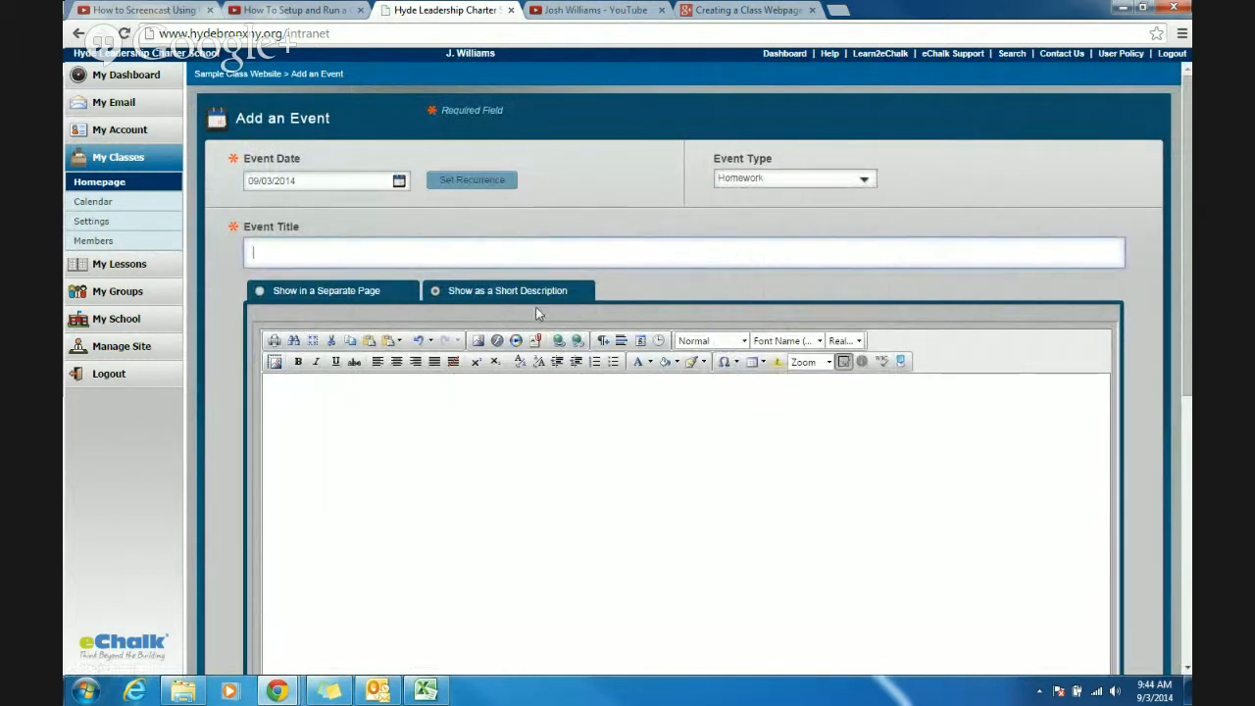
pyautogui.write('9.3.201')
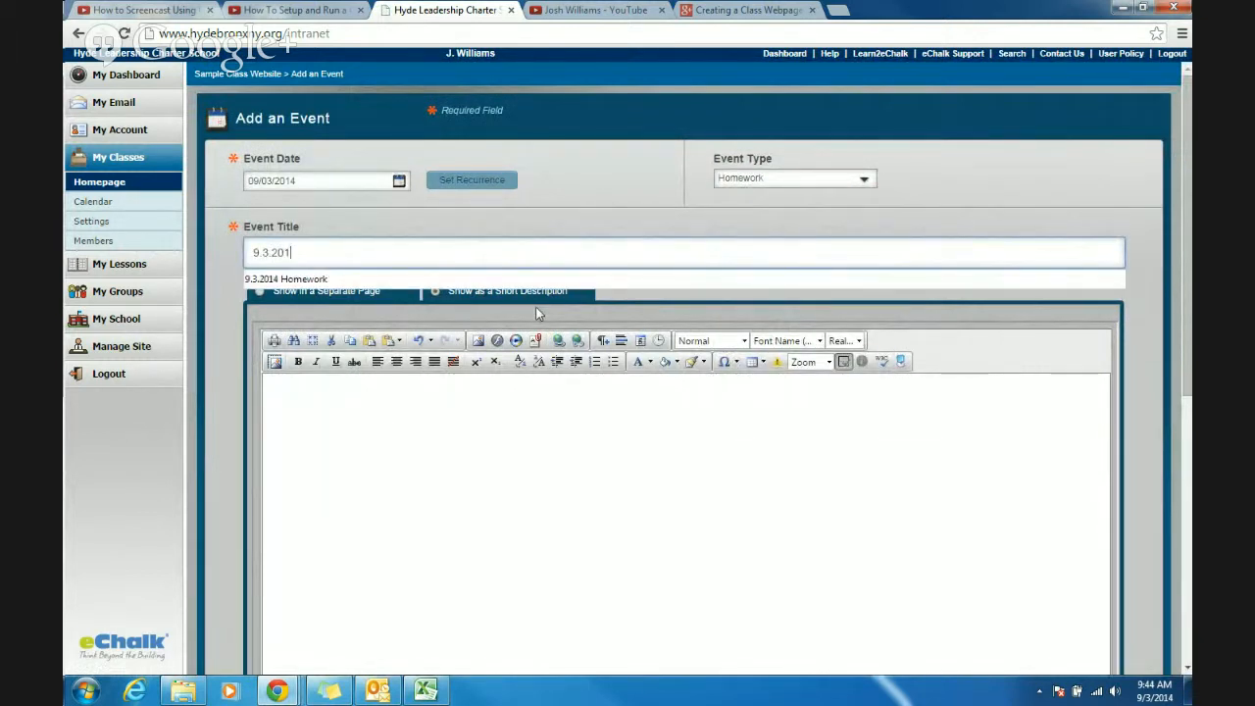
pyautogui.write('4 Homework')
# - Enter the event description "Your homework tonight is to make a class webpage." and save the event
pyautogui.click(429, 431)
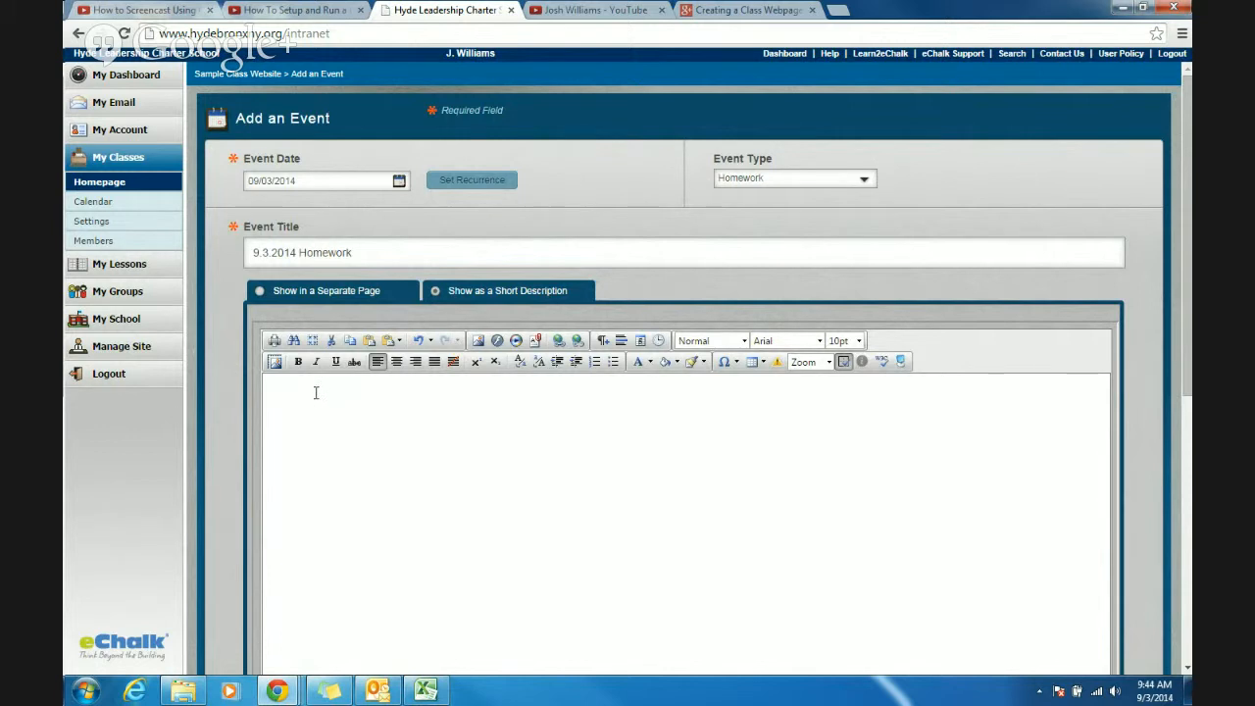
pyautogui.write('Your homework tonight is to make a ')
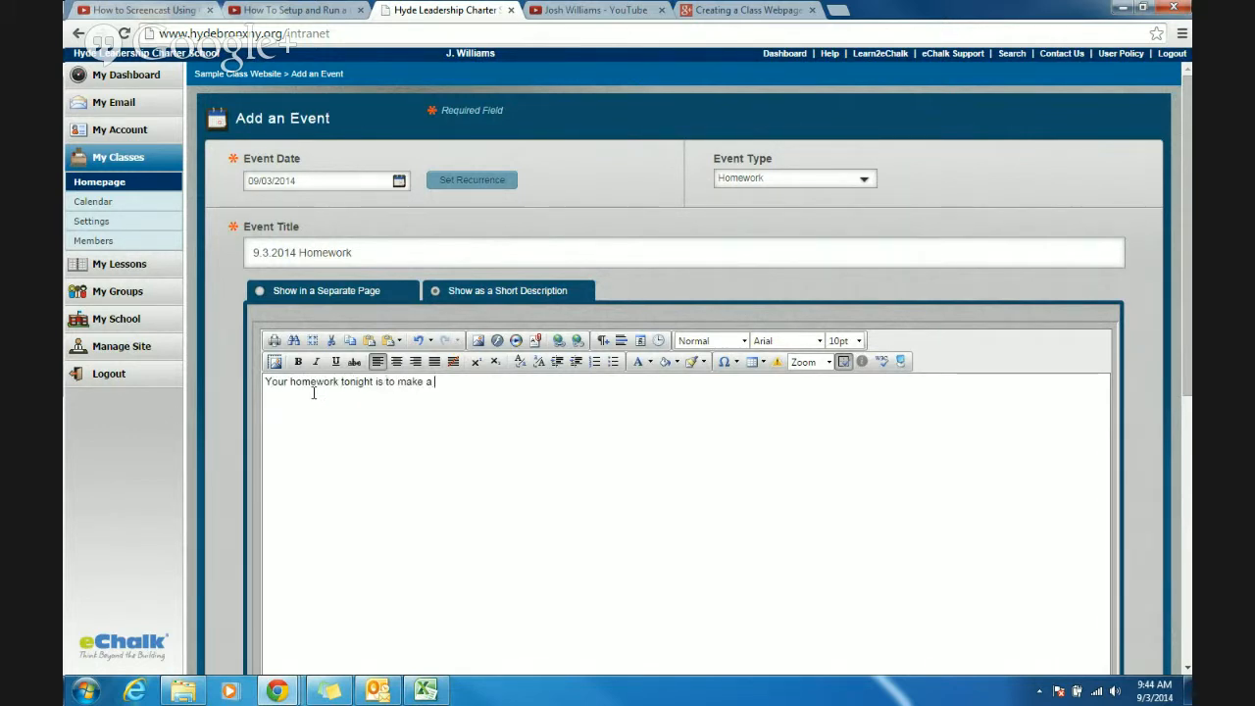
pyautogui.write('class webpage.')
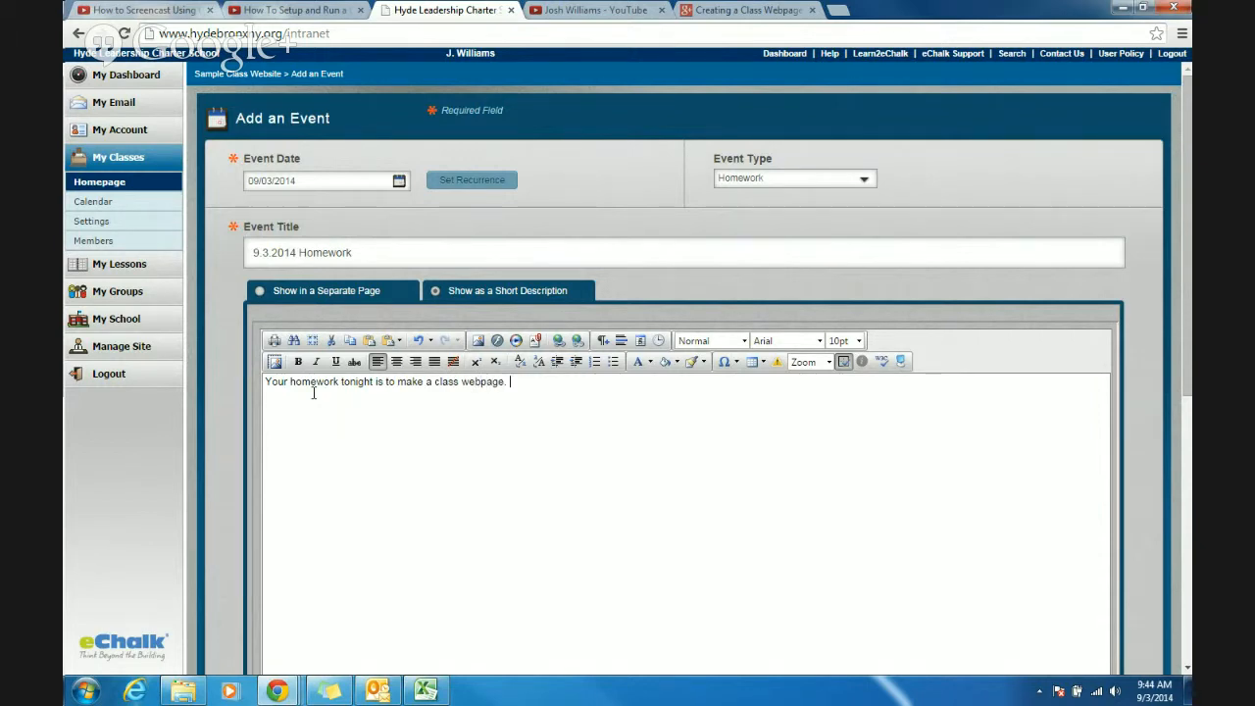
pyautogui.scroll(-5, 1163, 175)
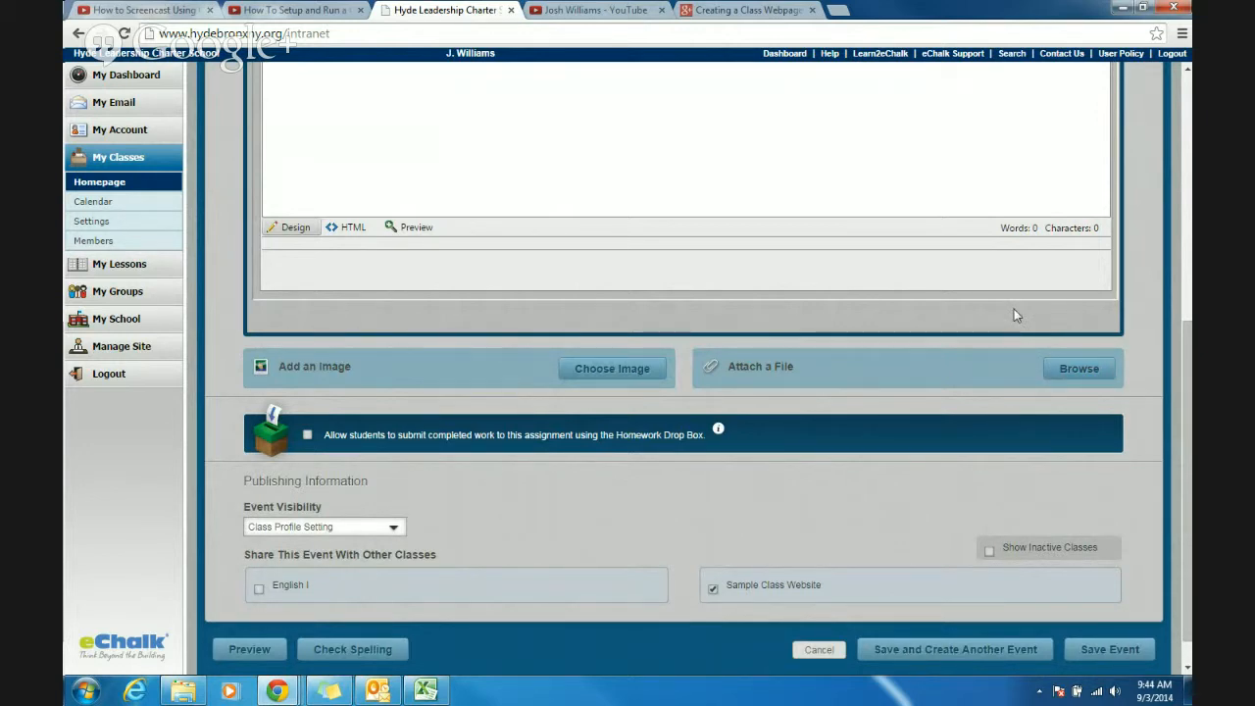
pyautogui.scroll(5, 1014, 309)
pyautogui.scroll(-6, 1000, 313)
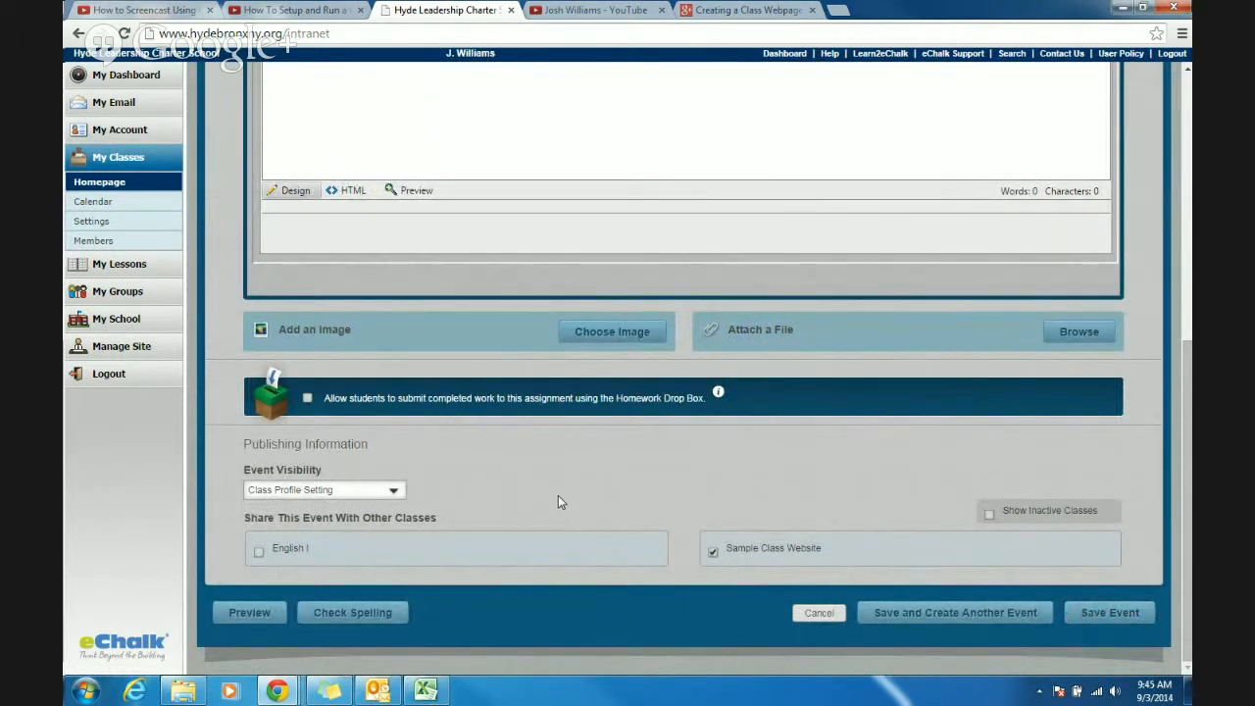
pyautogui.click(1096, 612)
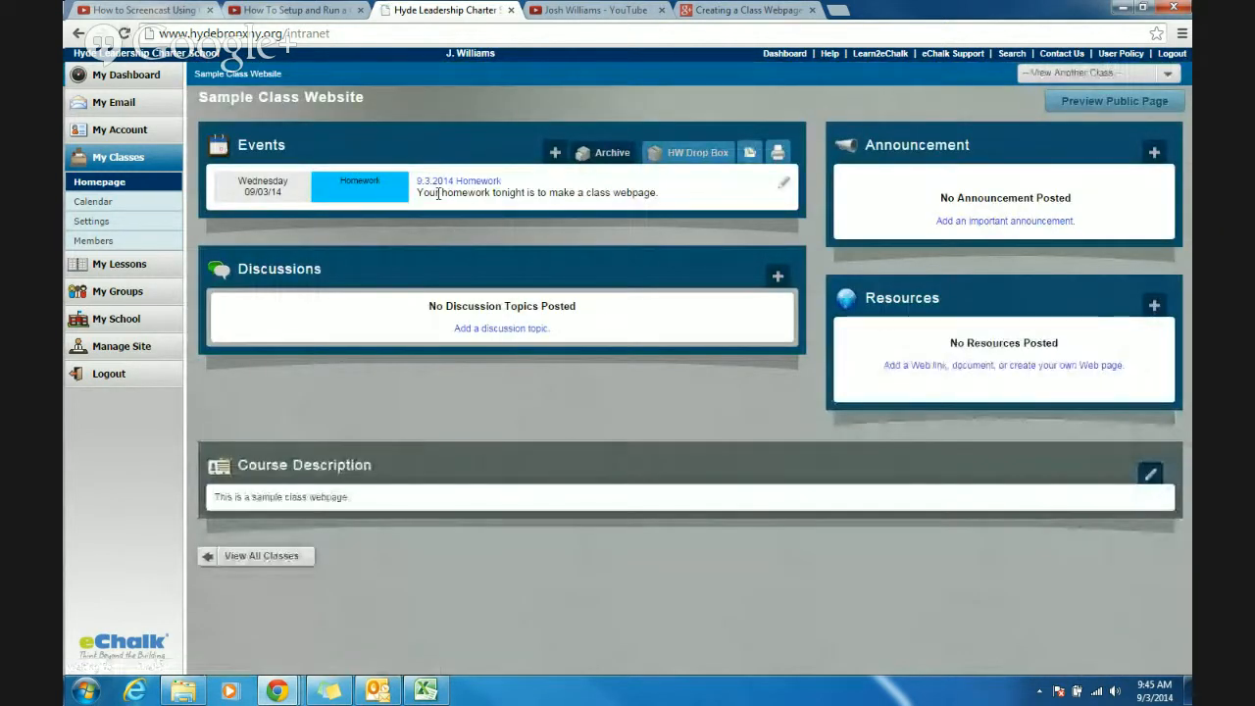
# - Post the announcement "Announcement: Hyde Leadership Charter School is awesome. That is all." in 14pt bold italic text
pyautogui.click(1154, 154)
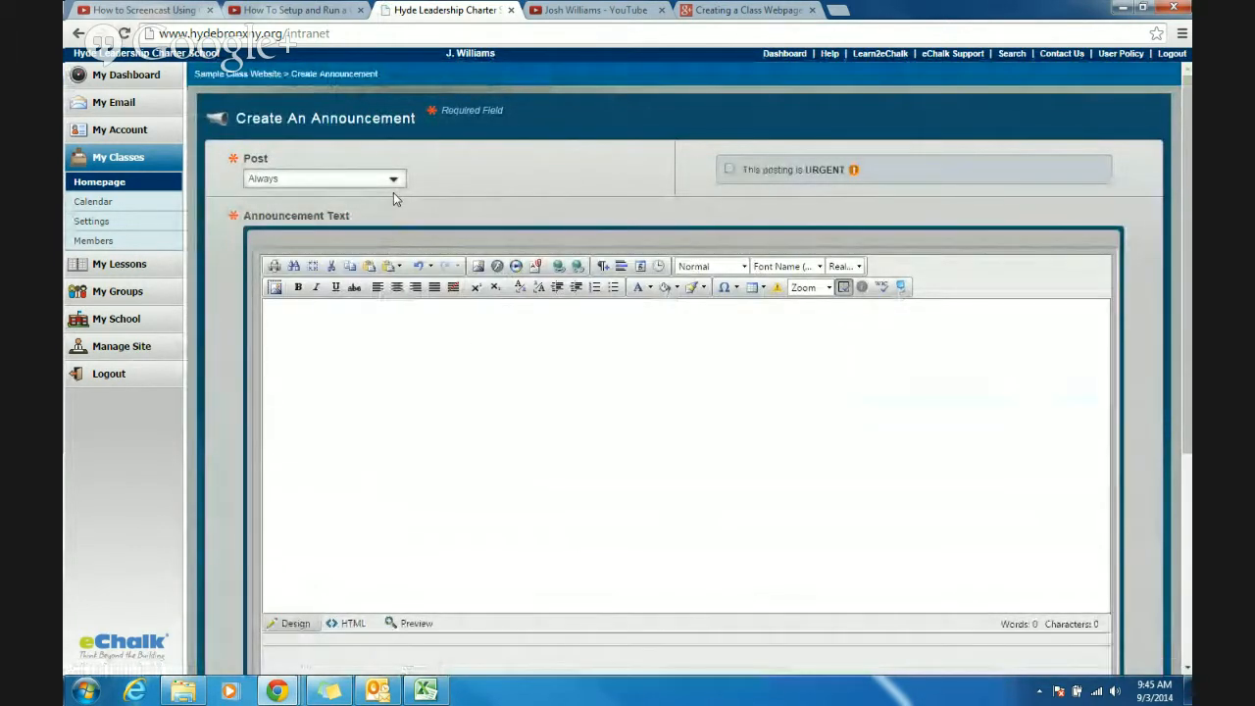
pyautogui.click(393, 363)
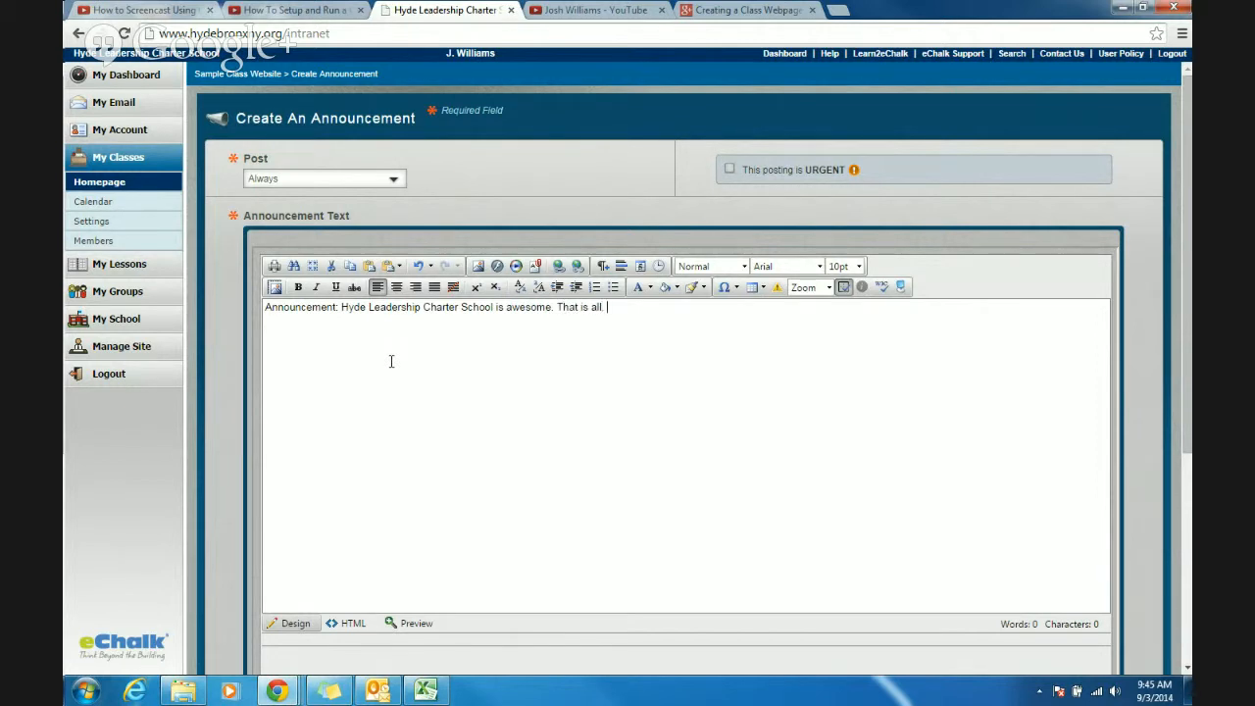
pyautogui.moveTo(689, 320); pyautogui.dragTo(263, 308)
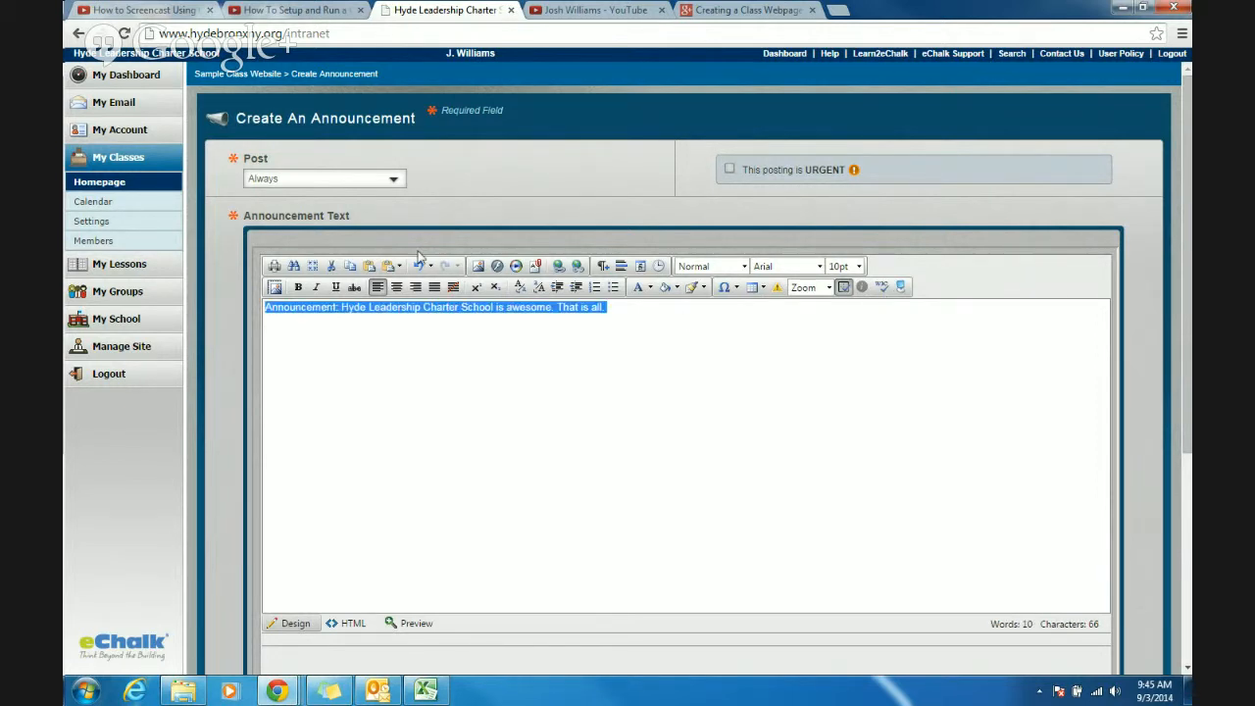
pyautogui.click(858, 266)
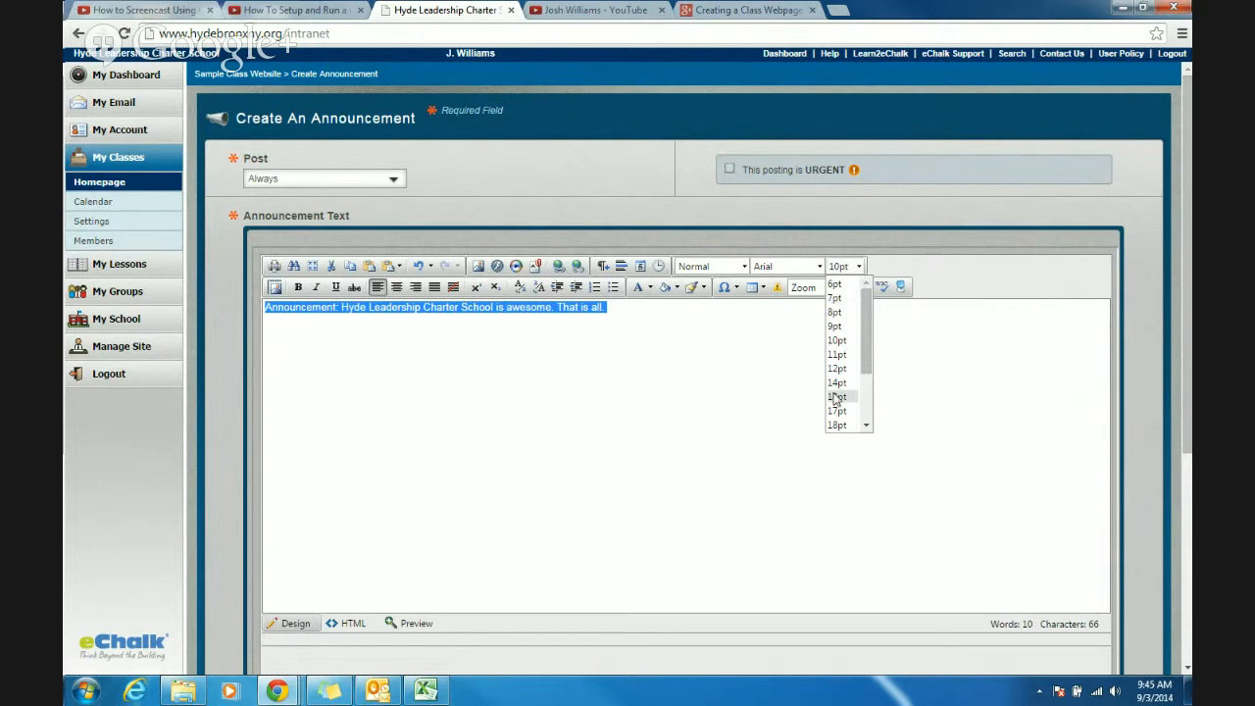
pyautogui.click(836, 382)
pyautogui.click(298, 286)
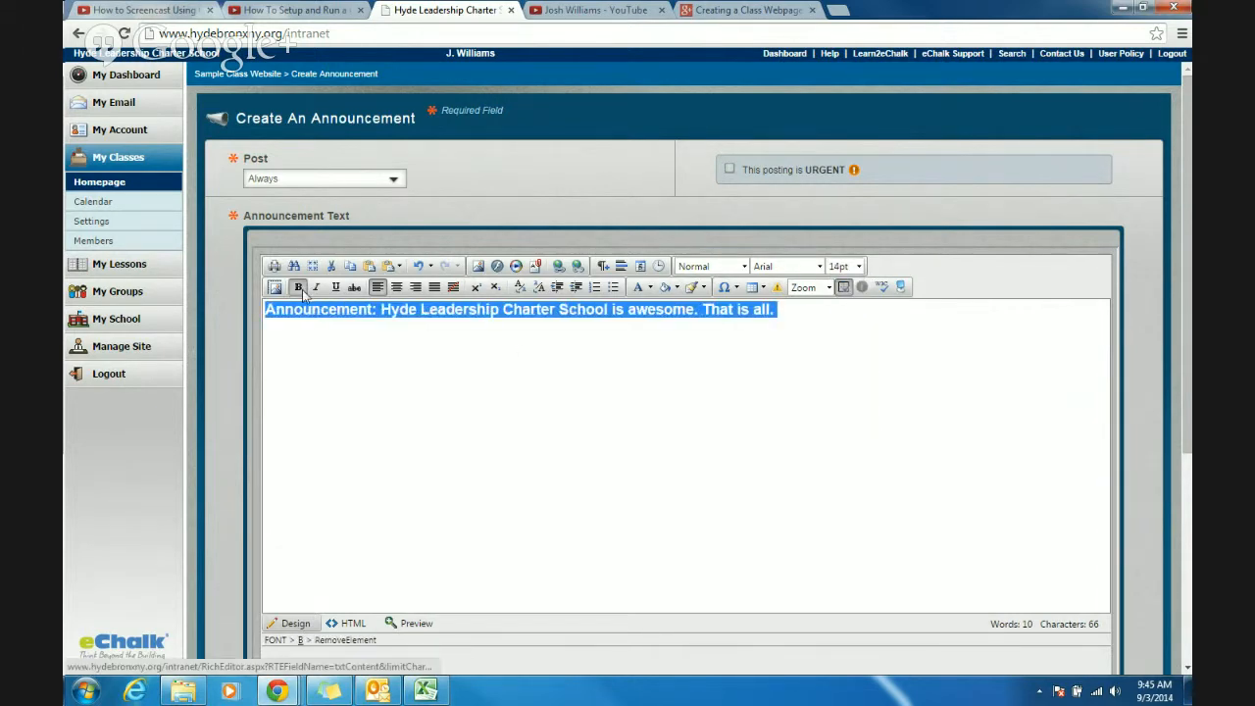
pyautogui.click(316, 287)
pyautogui.click(1133, 195)
pyautogui.scroll(-4, 1135, 216)
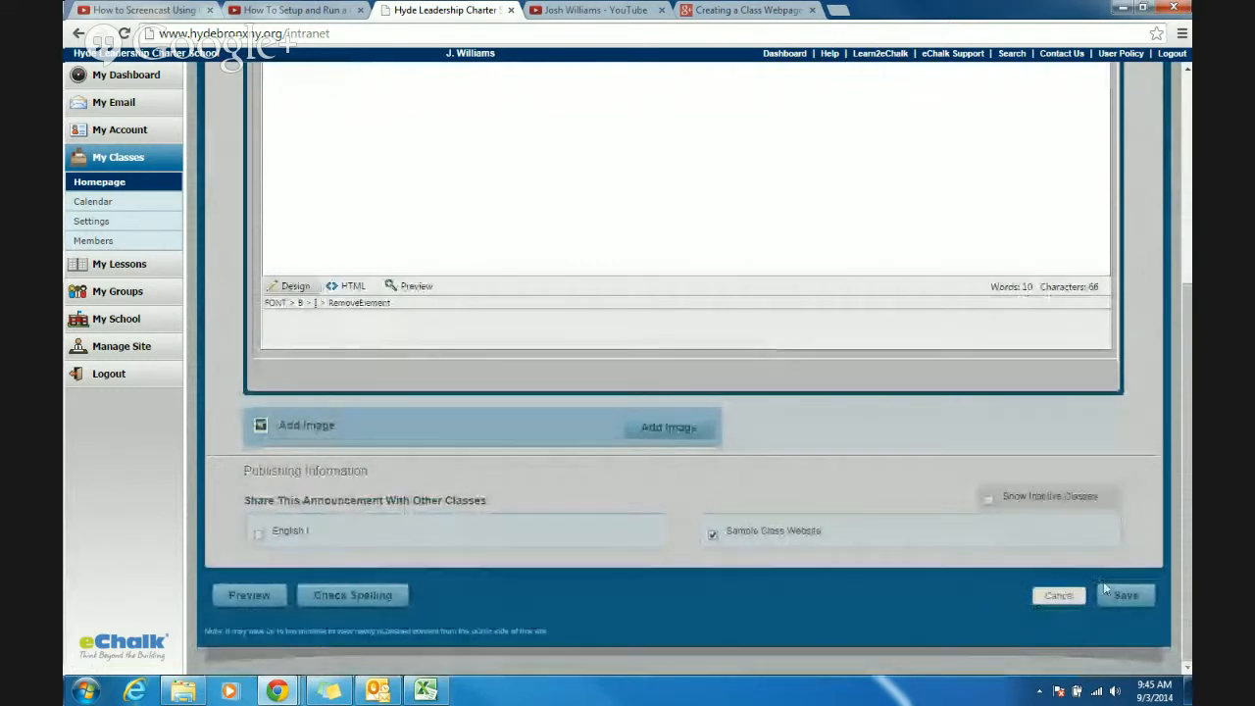
pyautogui.click(1123, 596)
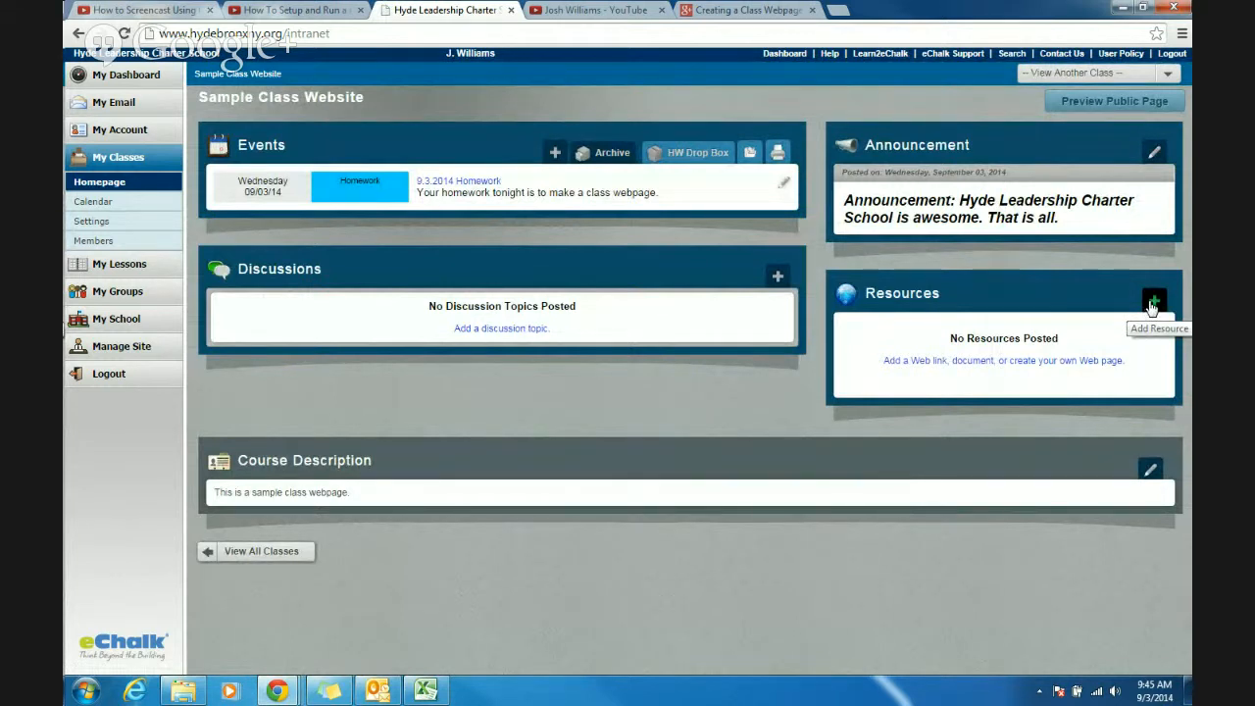
# - Start a file-upload resource for the class and title it "Hyde Color Template"
pyautogui.click(1152, 305)
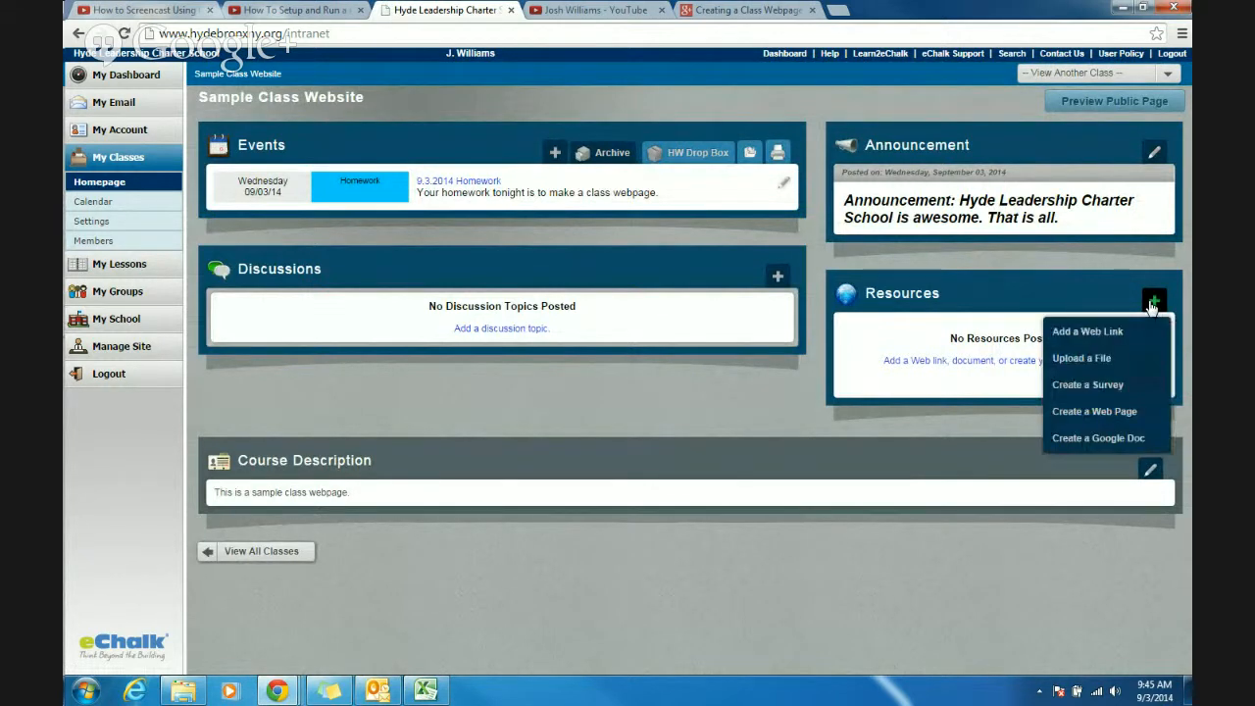
pyautogui.click(1095, 359)
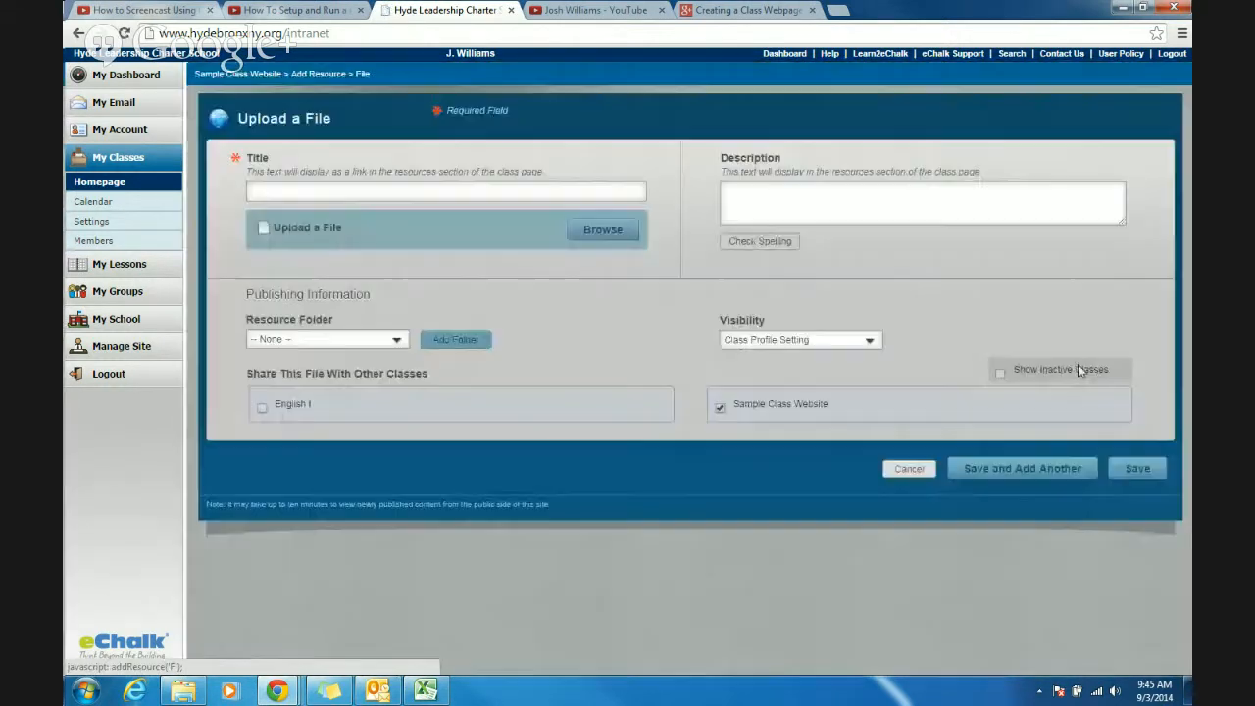
pyautogui.click(365, 193)
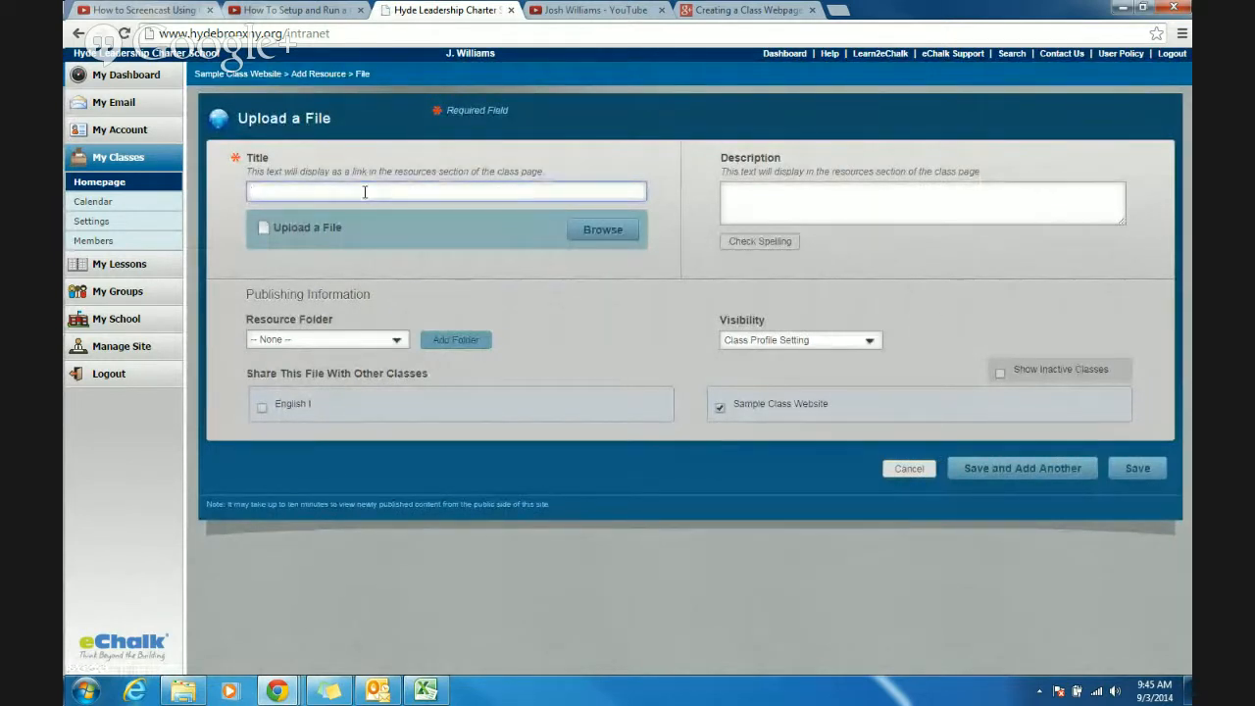
pyautogui.write('Hyde Color Template')
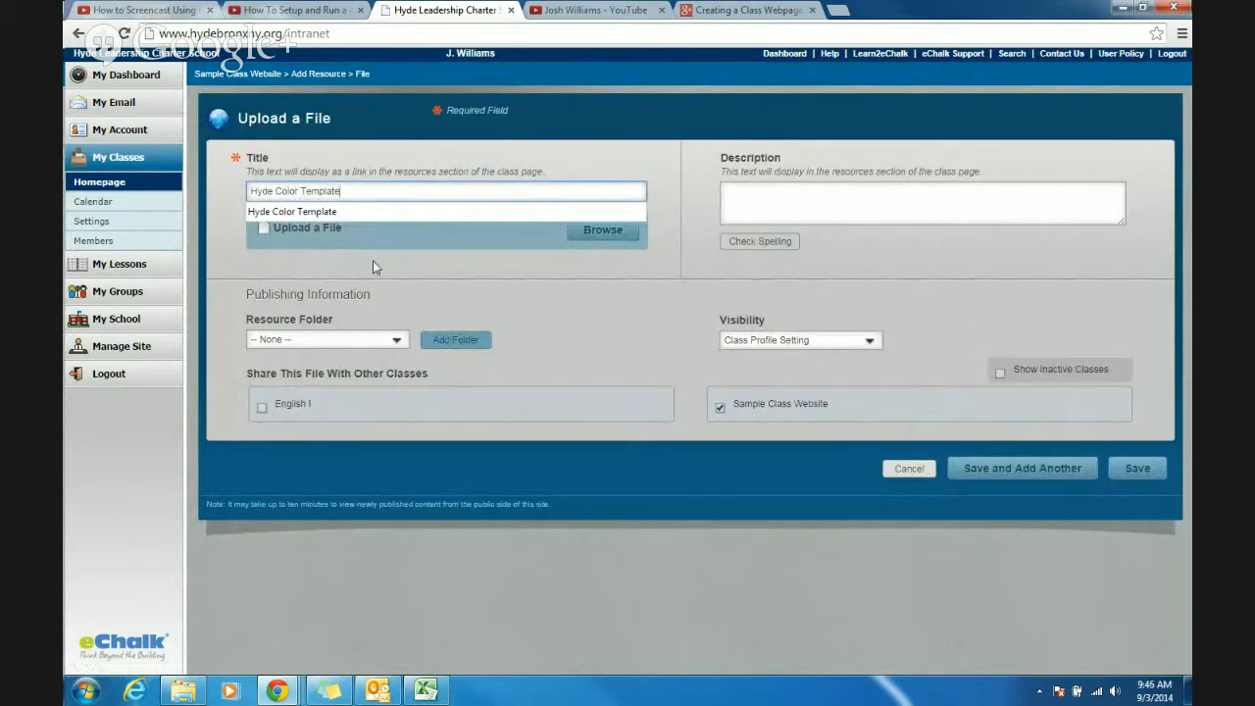
pyautogui.click(373, 261)
# - Attach the Hyde Color Template file from the Desktop and save the resource
pyautogui.click(601, 229)
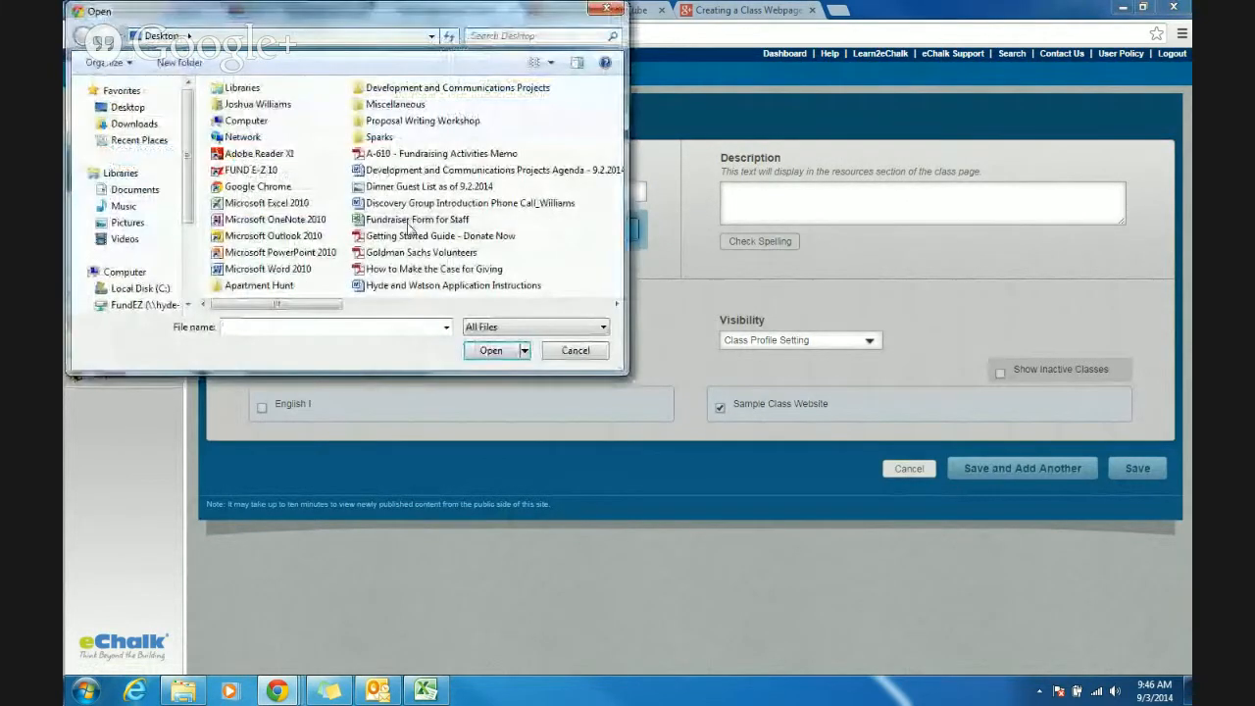
pyautogui.moveTo(277, 304); pyautogui.dragTo(542, 304)
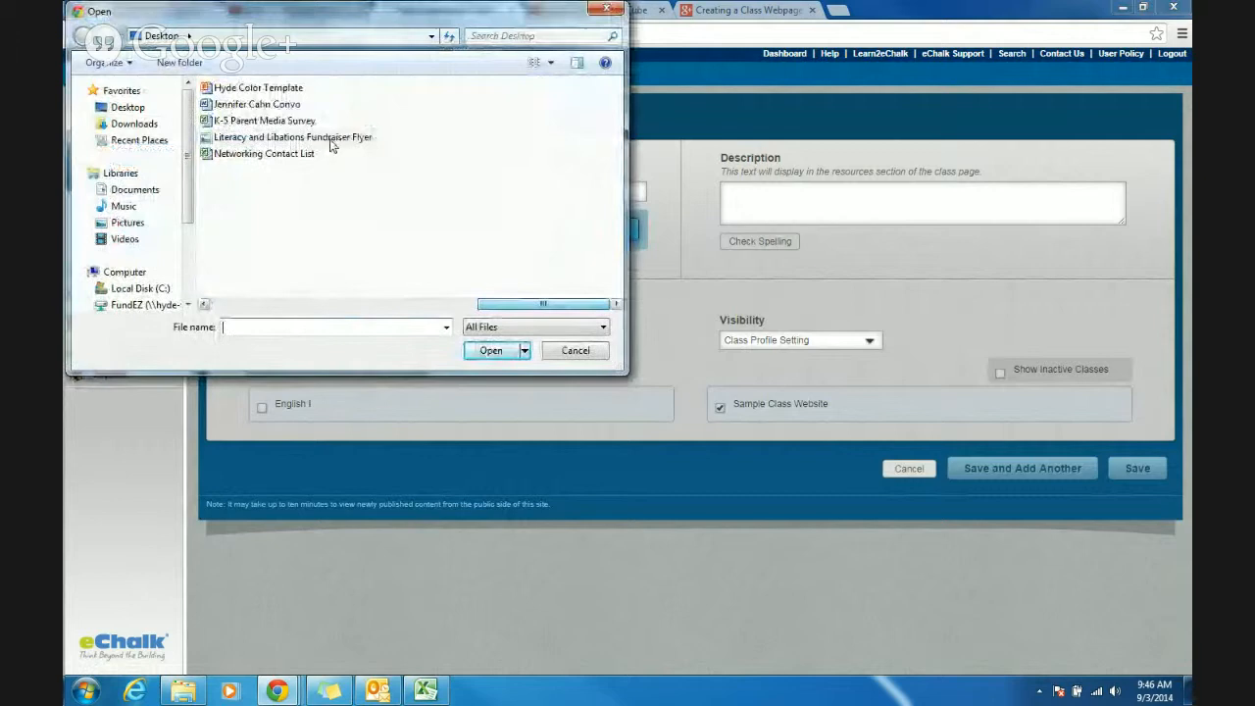
pyautogui.doubleClick(265, 90)
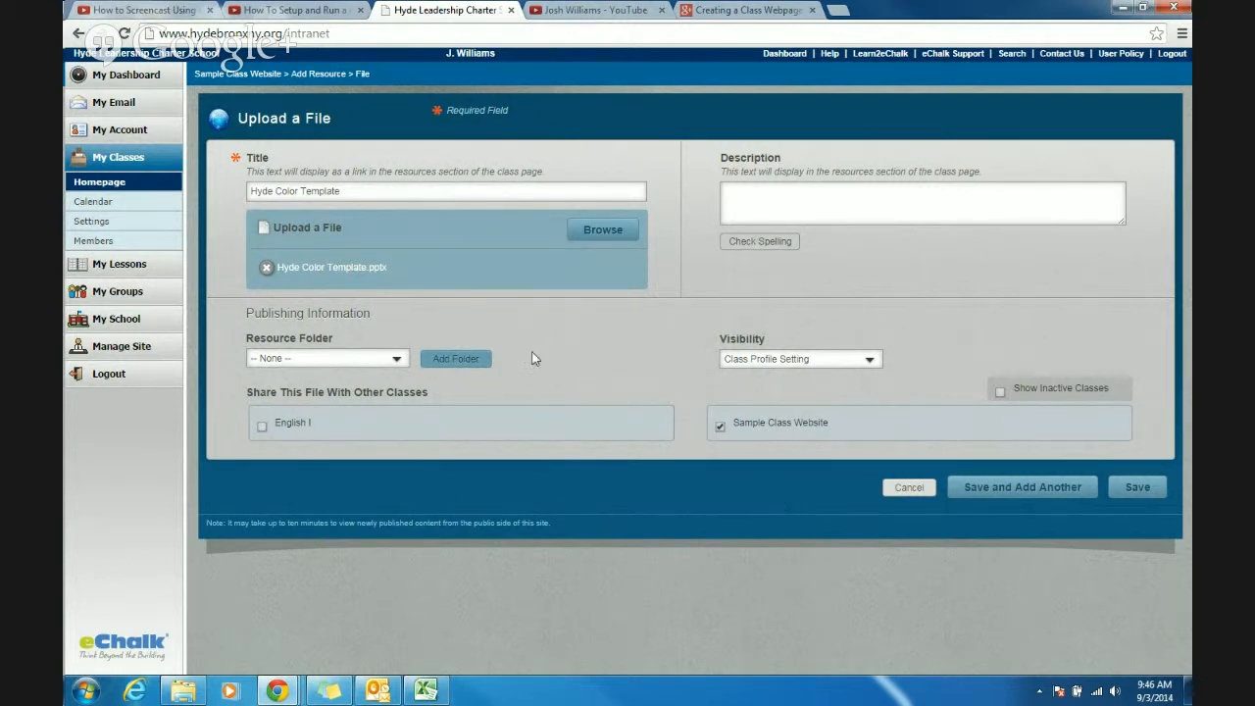
pyautogui.click(1144, 487)
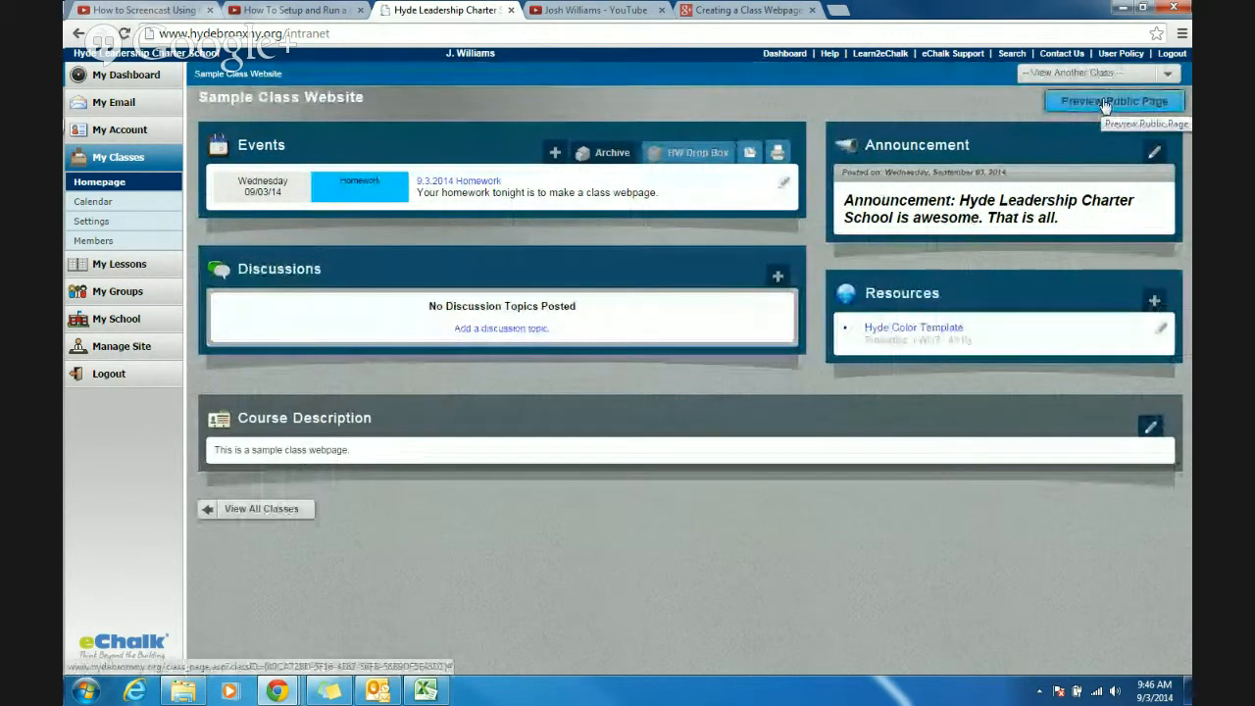
# - Preview the class's public page, check its announcement, resources, events and teacher details, and close the preview
pyautogui.click(1105, 103)
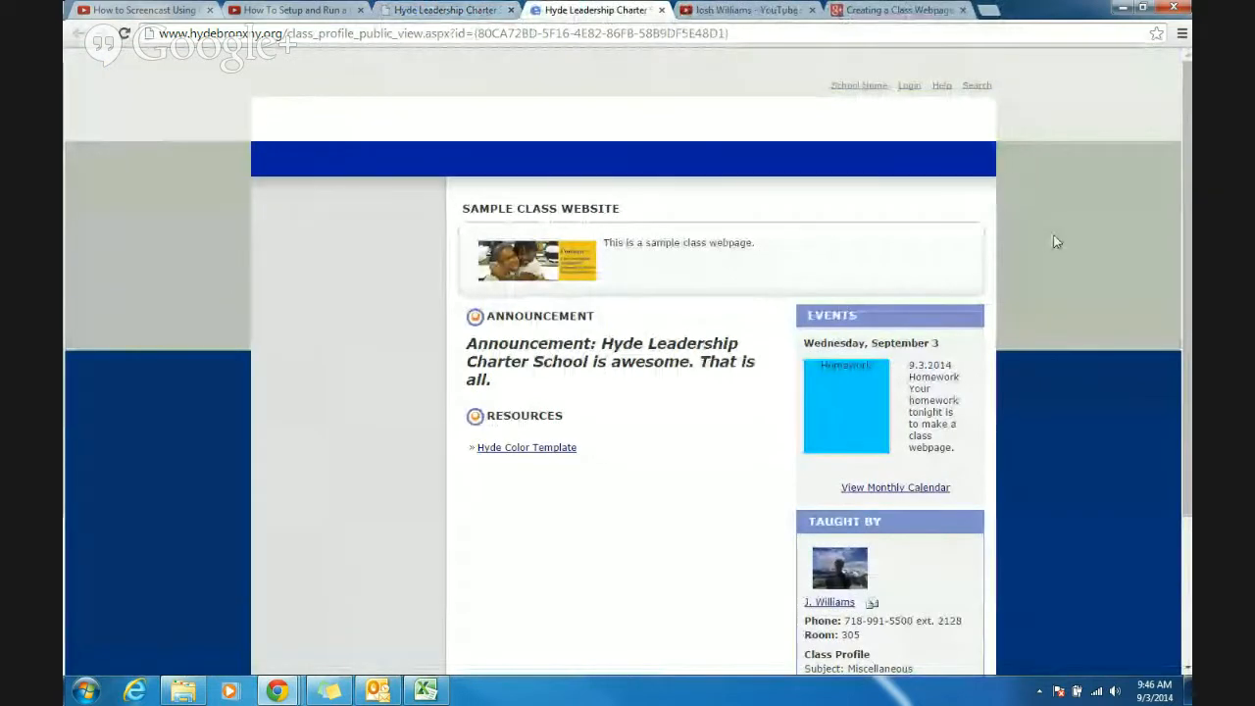
pyautogui.scroll(-2, 1056, 242)
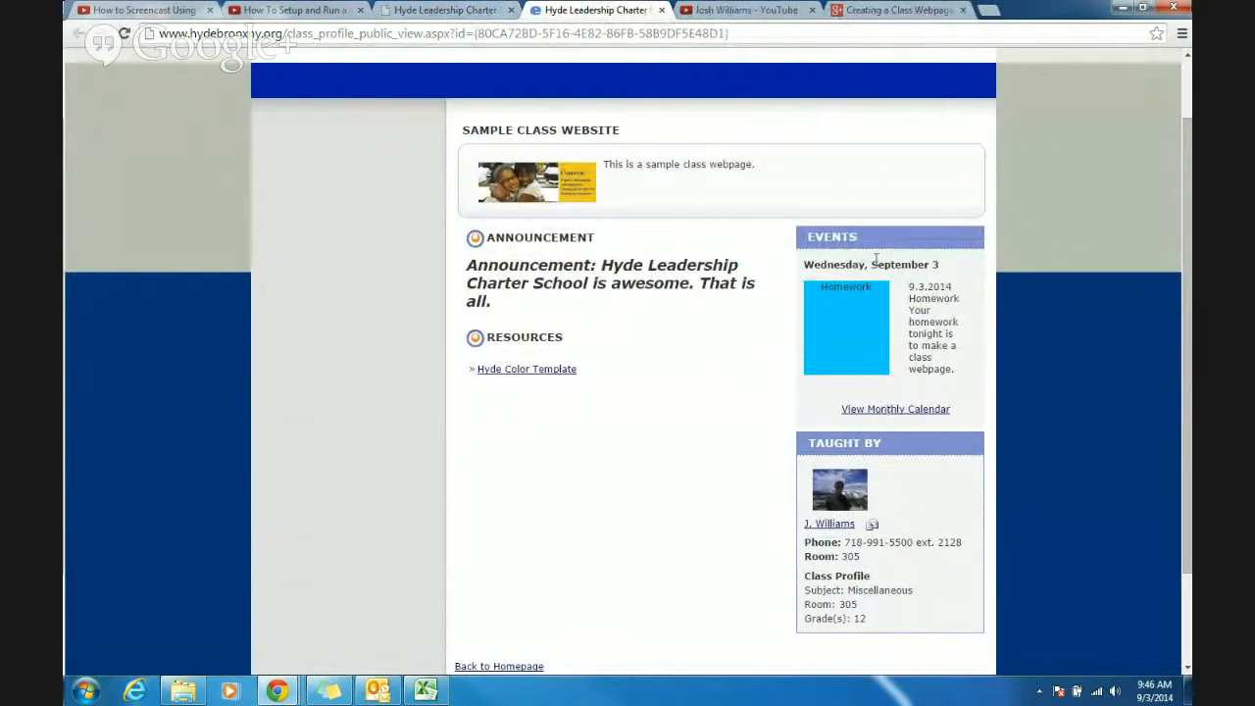
pyautogui.scroll(-3, 908, 420)
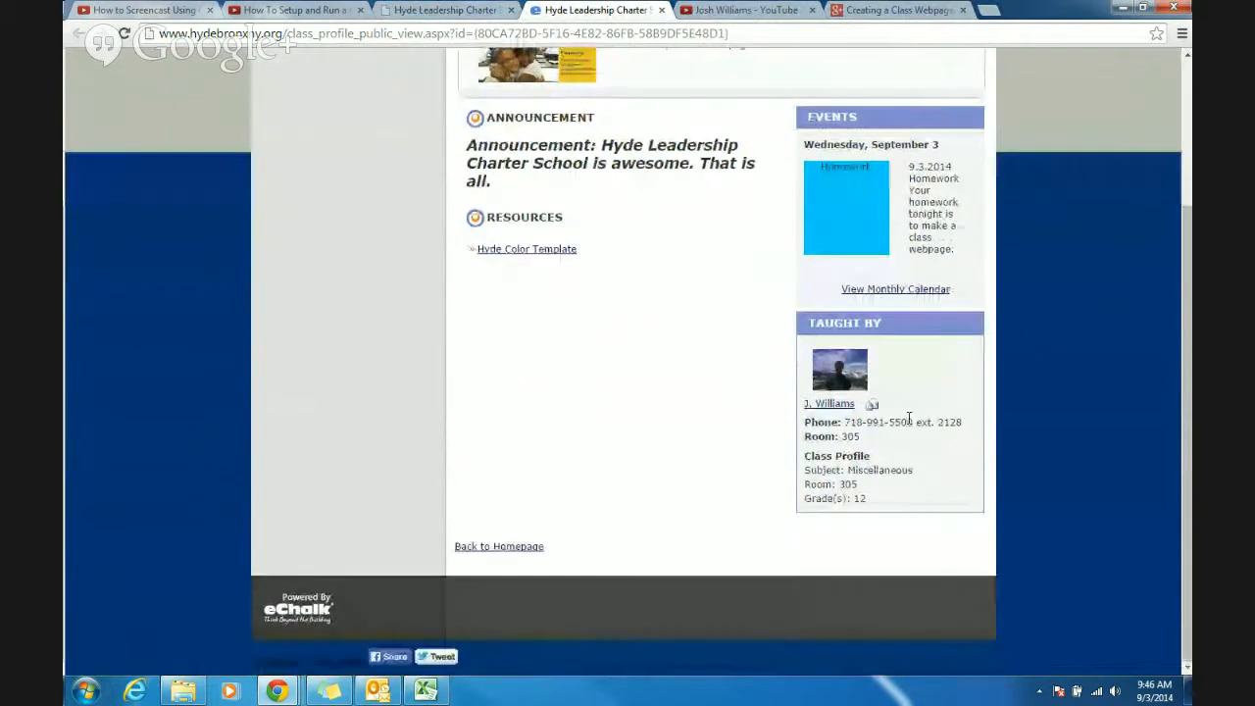
pyautogui.scroll(5, 703, 350)
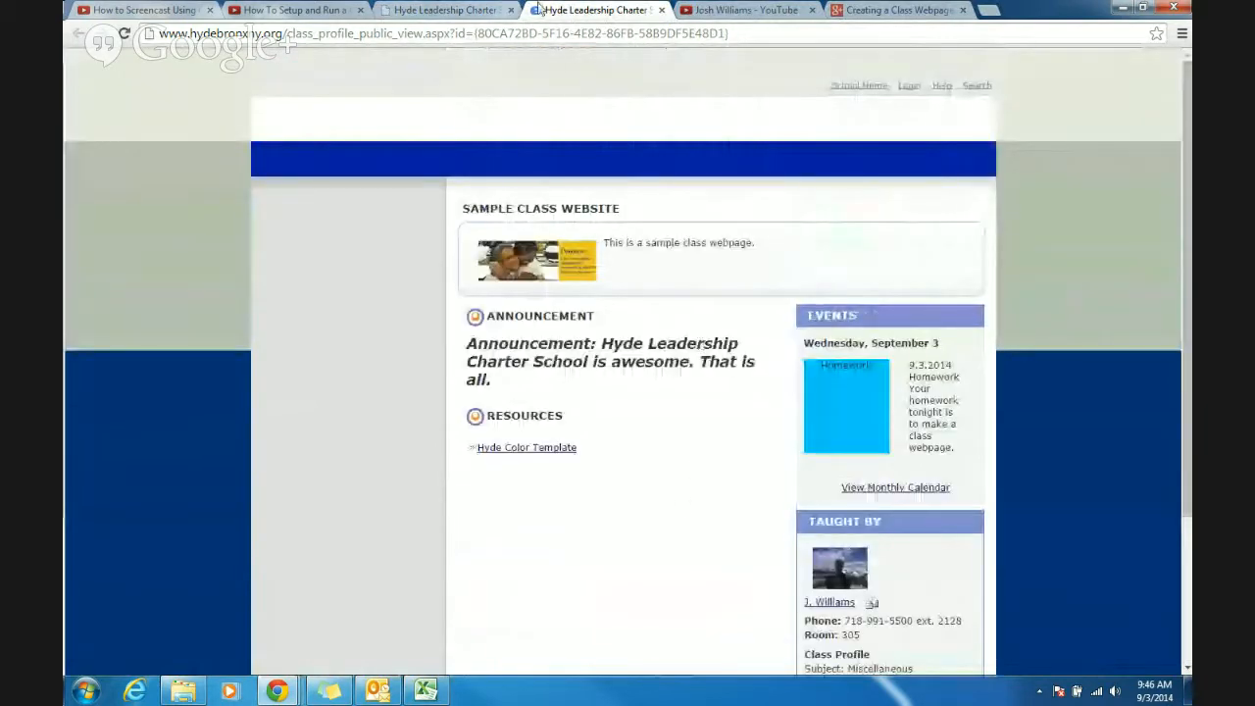
pyautogui.click(662, 10)
# - Log out and open the Class Pages directory from the school's home page
pyautogui.click(1172, 56)
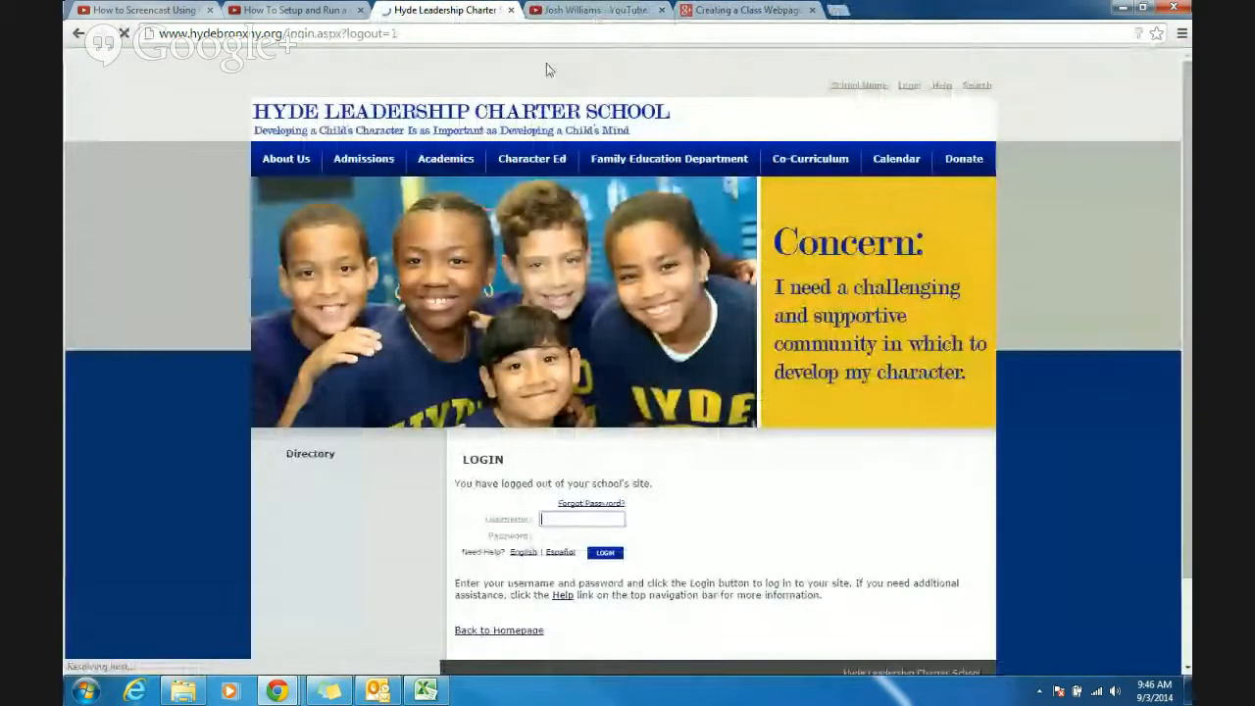
pyautogui.click(855, 86)
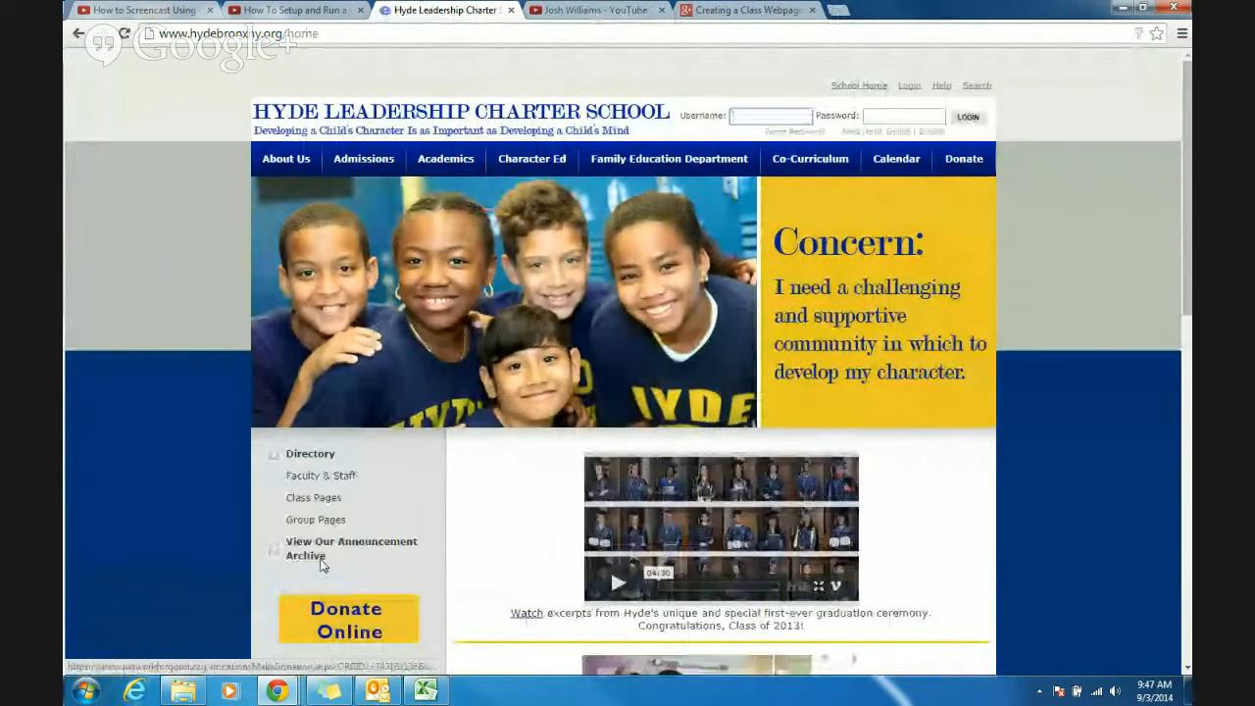
pyautogui.click(312, 495)
# - Open the Sample Class Website page from the Miscellaneous category and view its published content
pyautogui.scroll(-4, 815, 435)
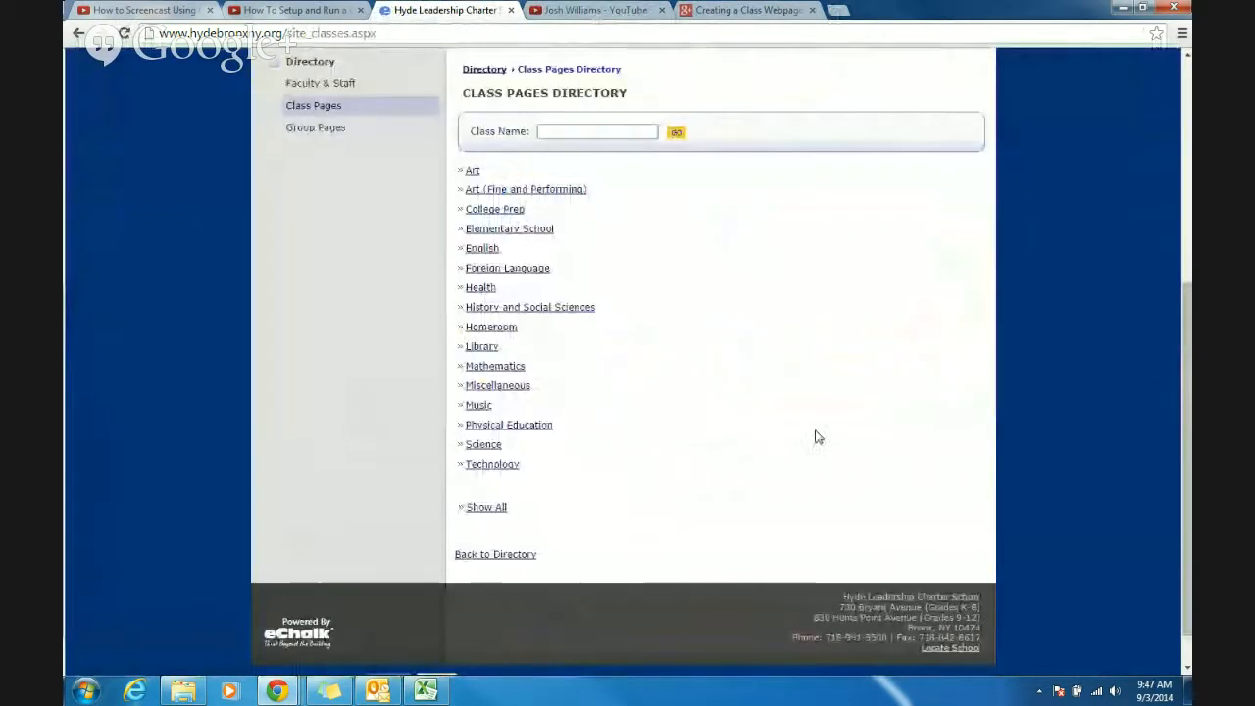
pyautogui.click(498, 390)
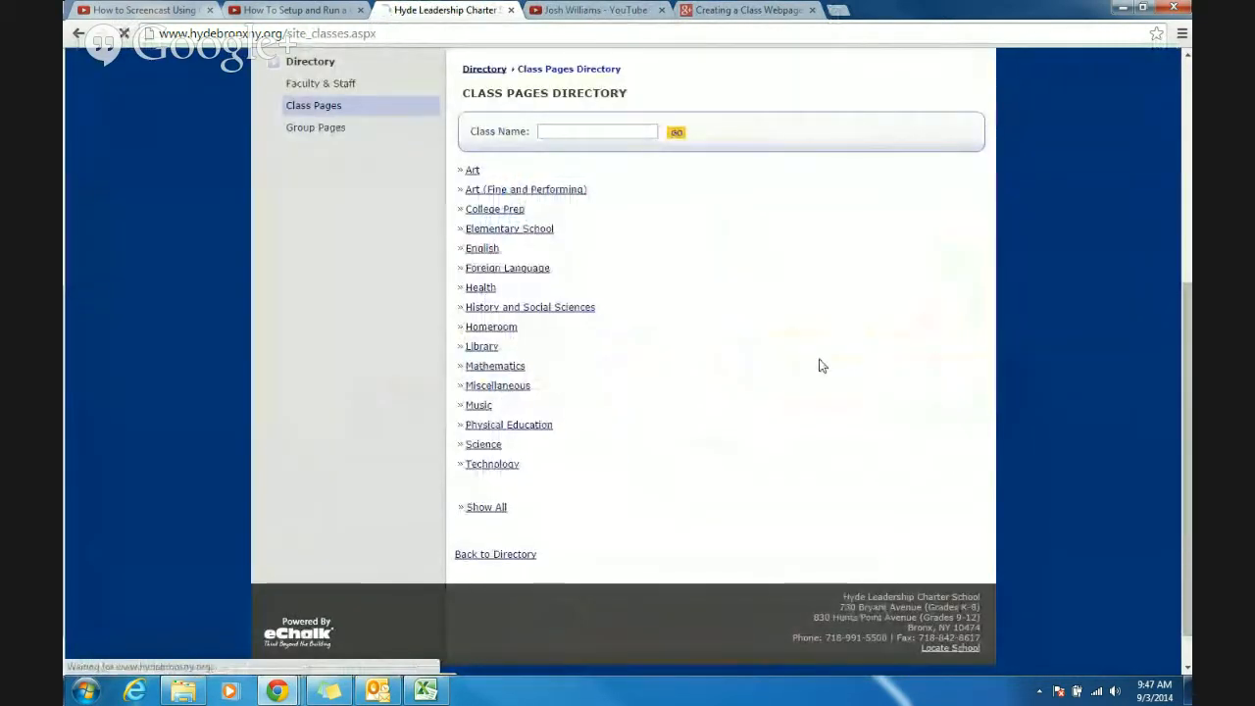
pyautogui.scroll(-1, 717, 499)
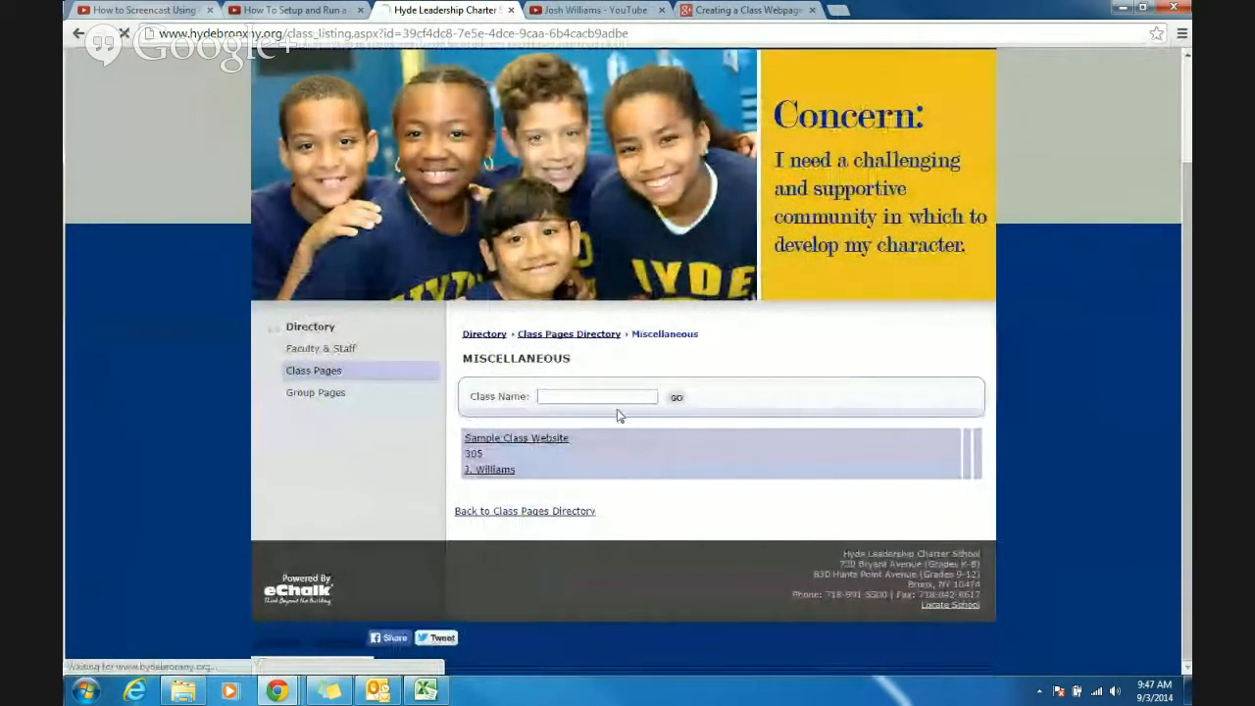
pyautogui.click(549, 437)
pyautogui.scroll(-2, 1141, 311)
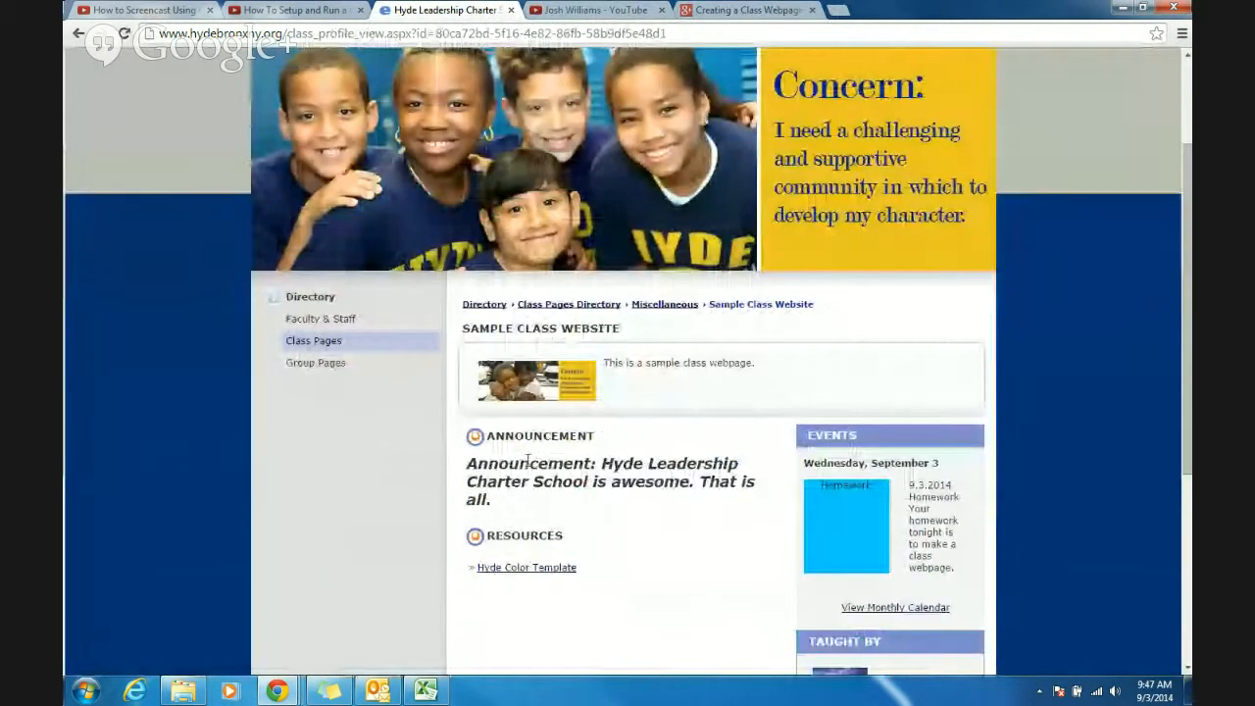
# - Open the Hyde Color Template resource to check the file, close it, and review the rest of the published class page
pyautogui.click(524, 571)
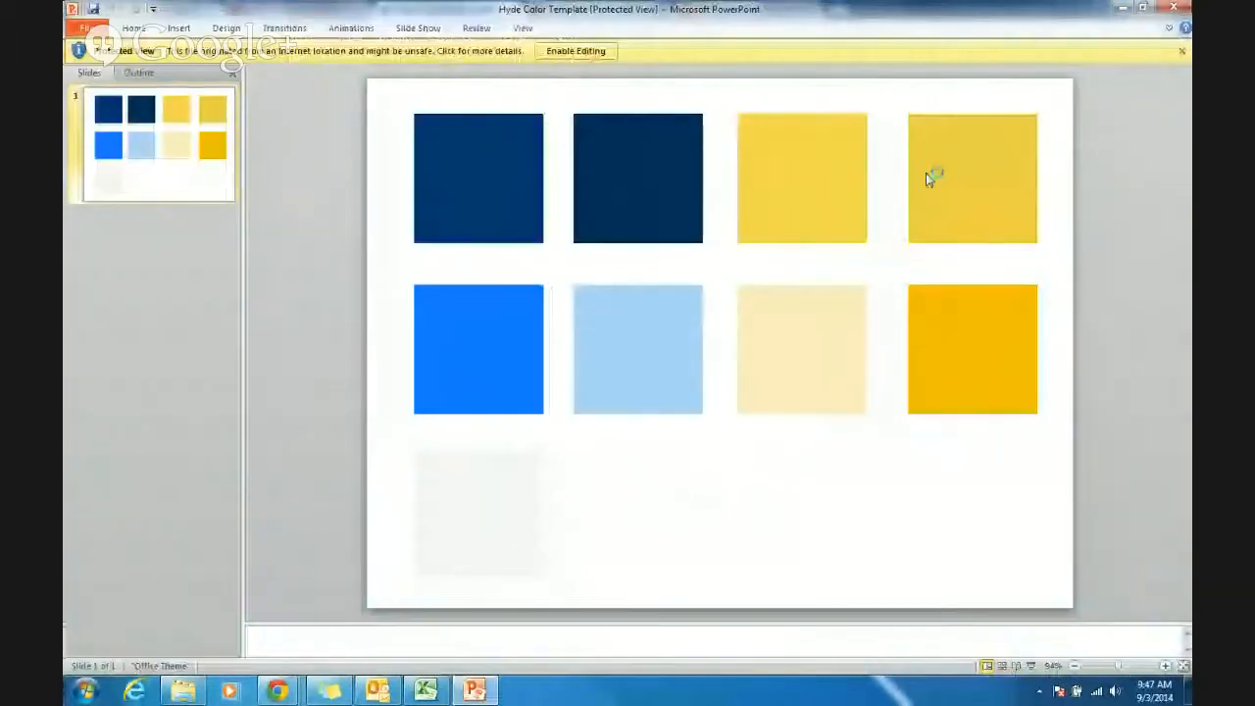
pyautogui.click(1173, 7)
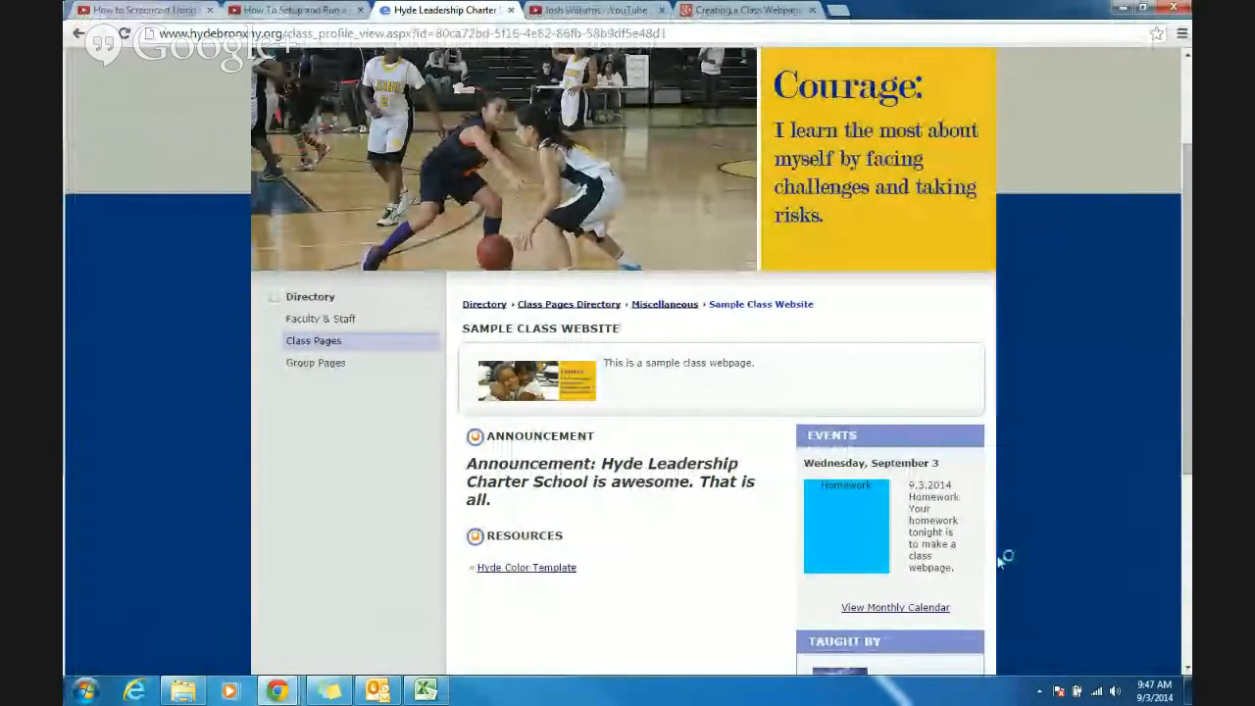
pyautogui.scroll(-3, 1128, 412)
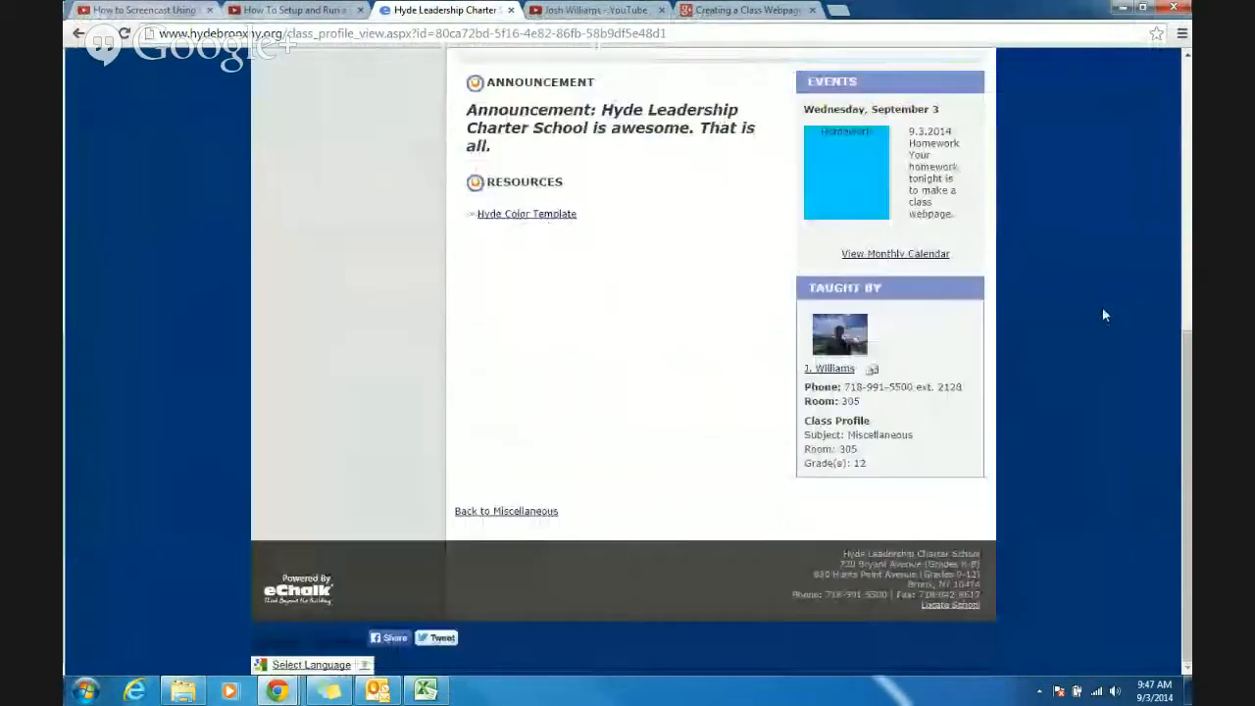
pyautogui.scroll(5, 1105, 314)
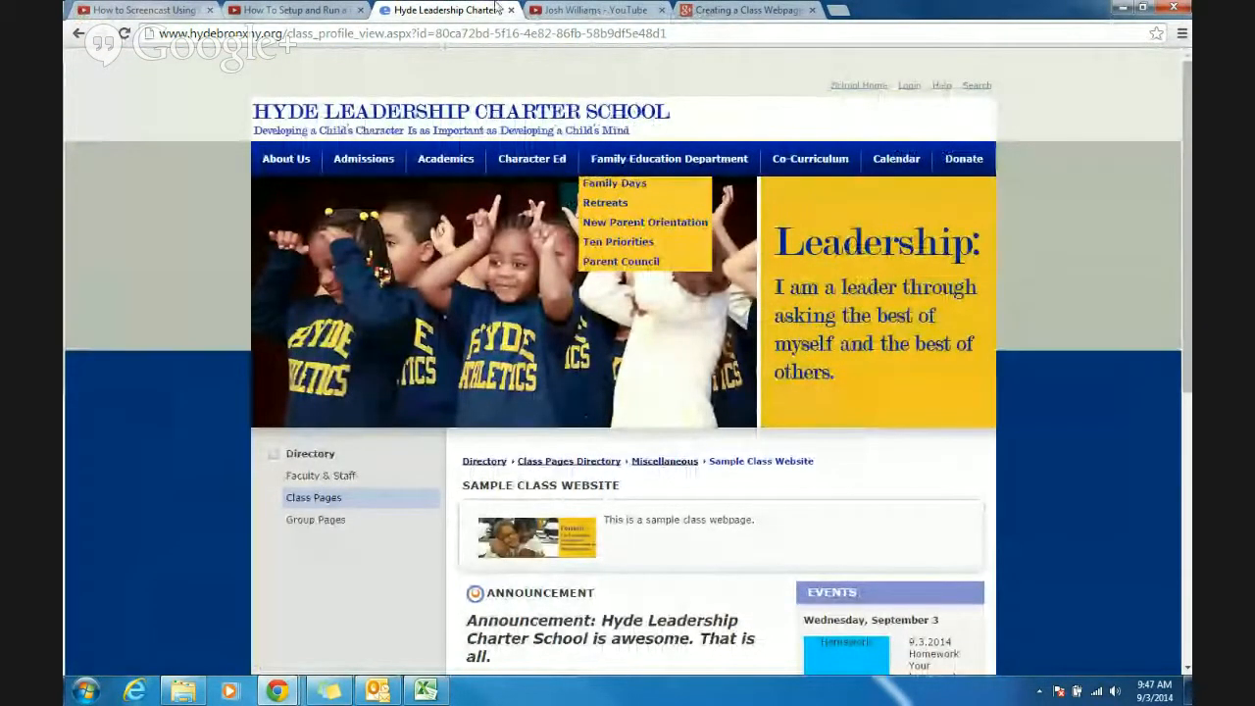
# - Switch to the Google+ Hangouts broadcast window
pyautogui.moveTo(286, 694)
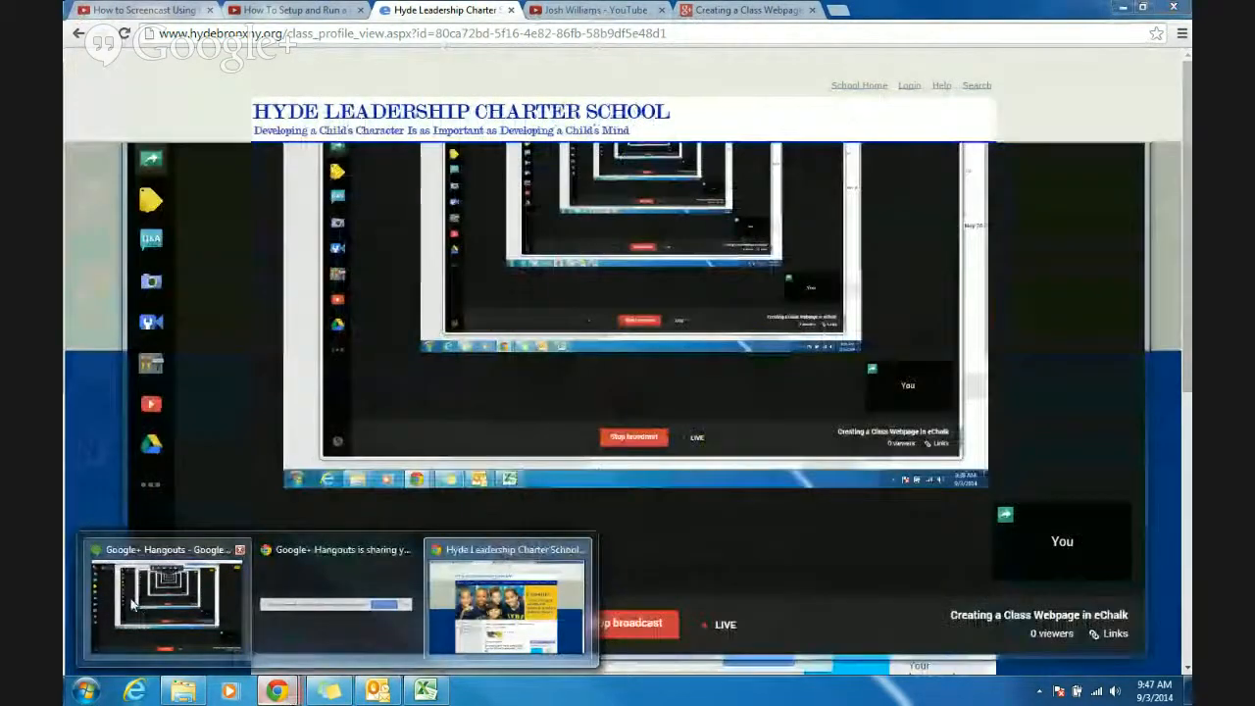
pyautogui.click(101, 589)
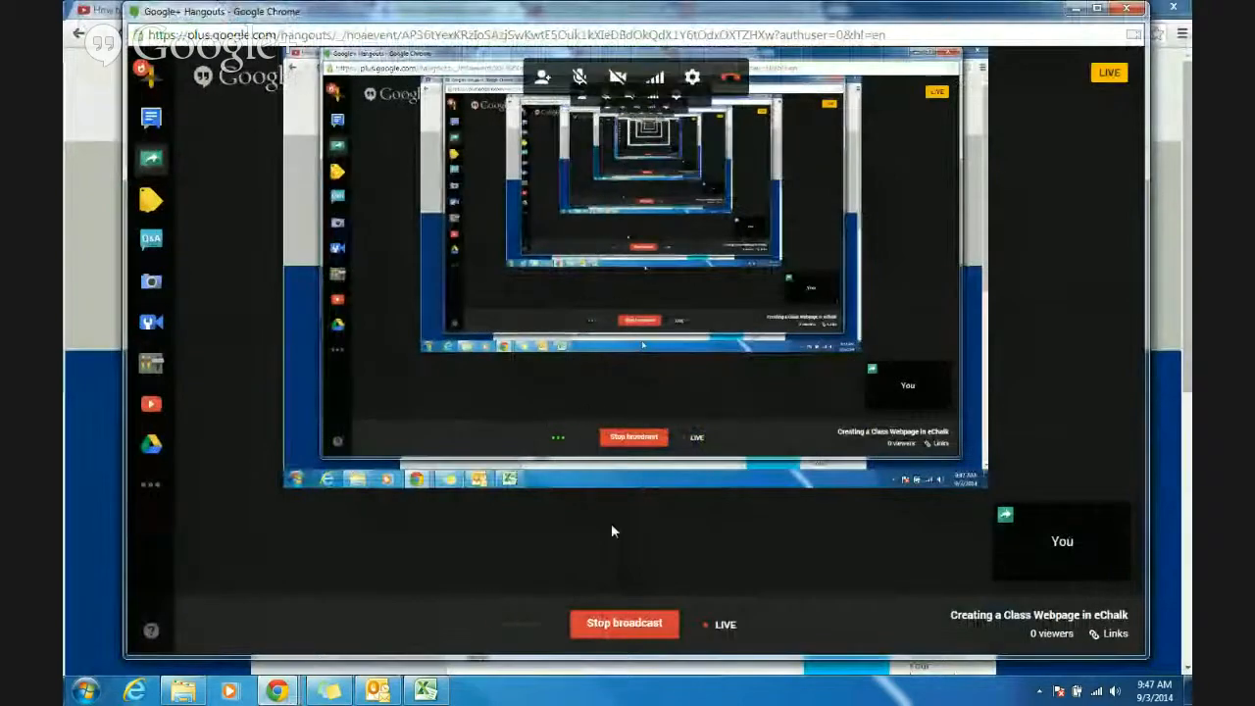